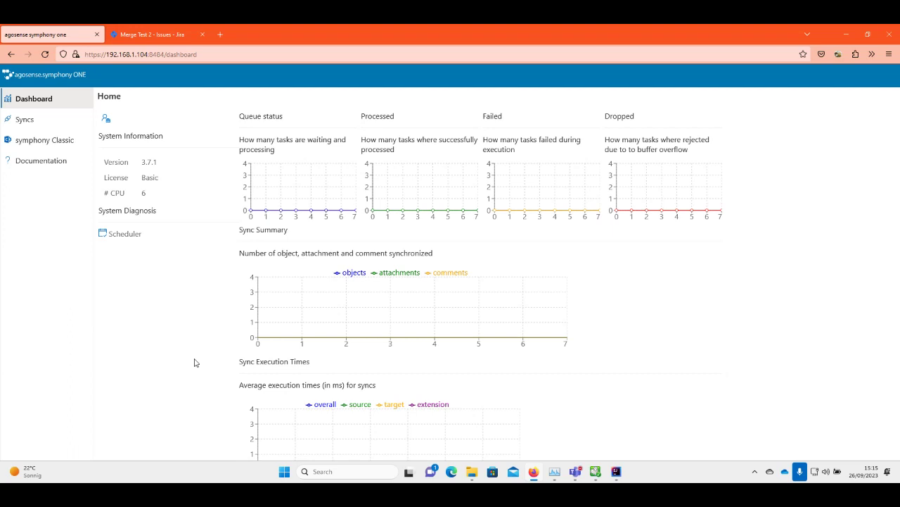
Start creating a new sync and select Merge as its process
left_click(54, 123)
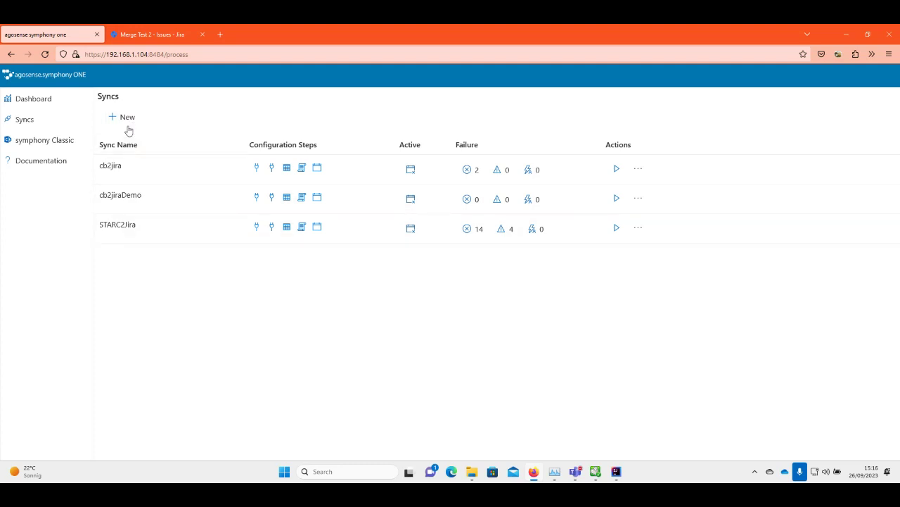
left_click(127, 128)
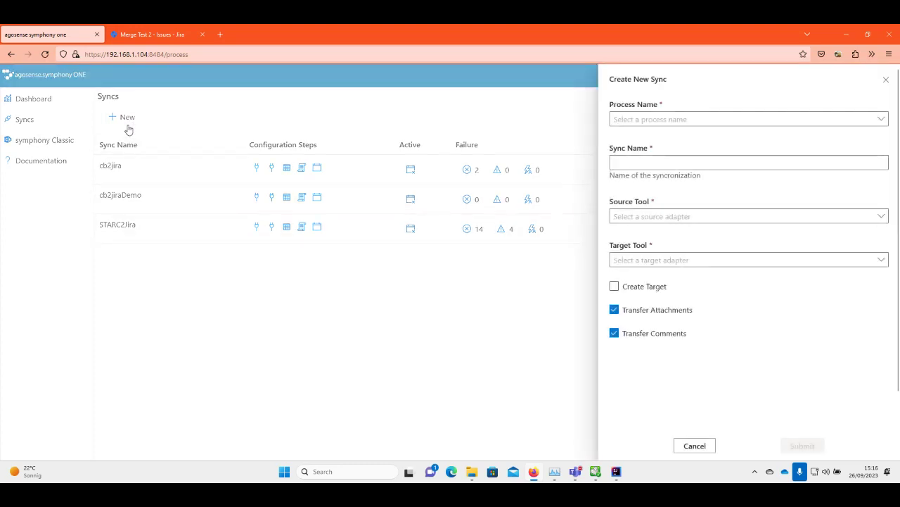
left_click(881, 120)
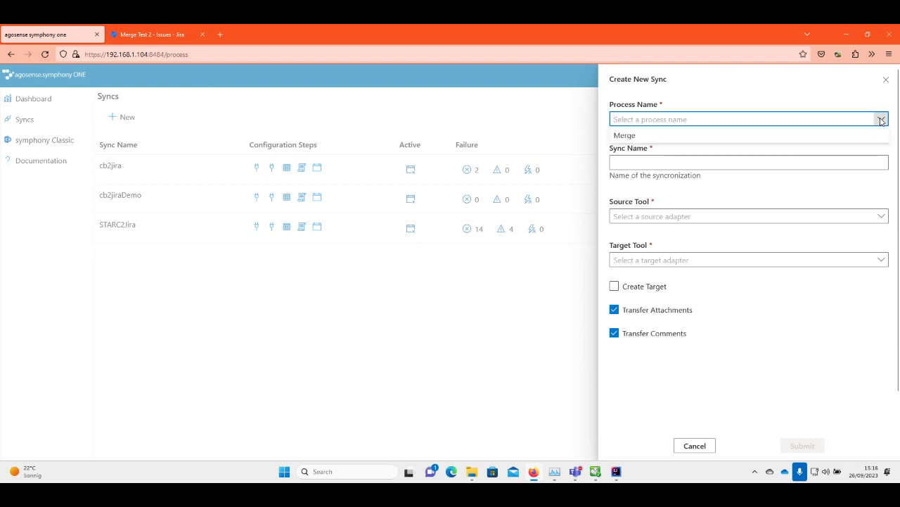
left_click(735, 141)
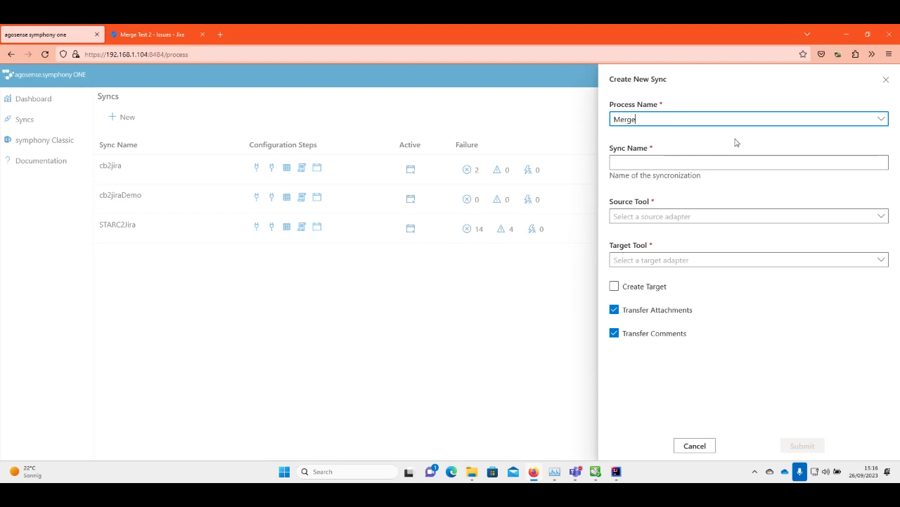
double_click(627, 123)
Name the new sync STARC2JiraDemo
left_click(636, 165)
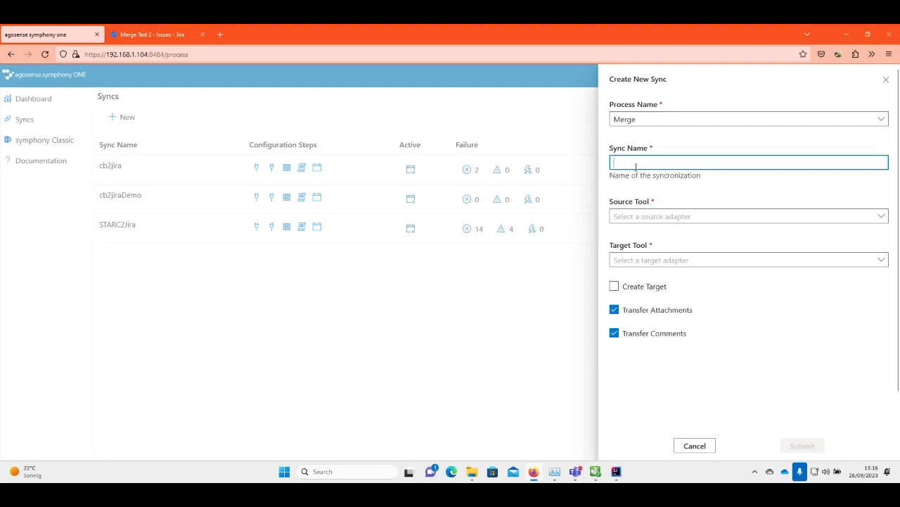
type("STARC")
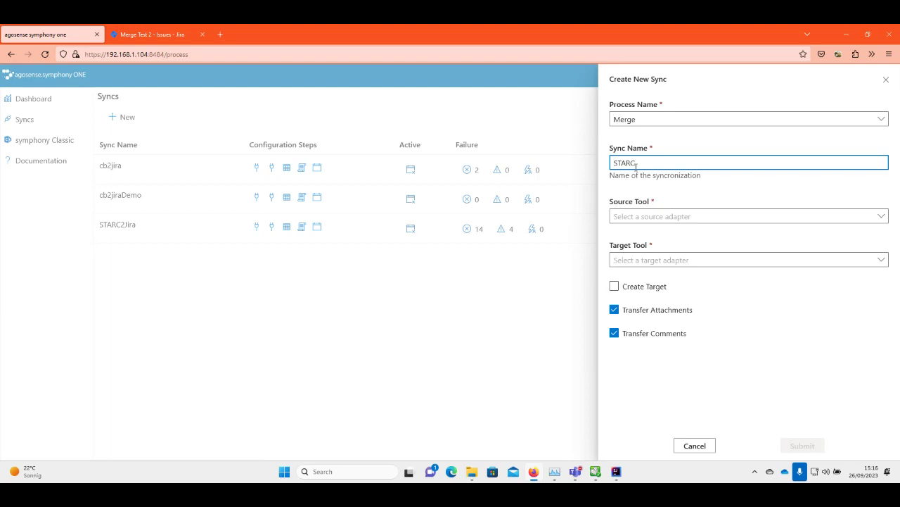
type("2JiraDemo")
double_click(636, 167)
Set the source tool to Starc and the target tool to Jira, and submit the new sync
left_click(878, 217)
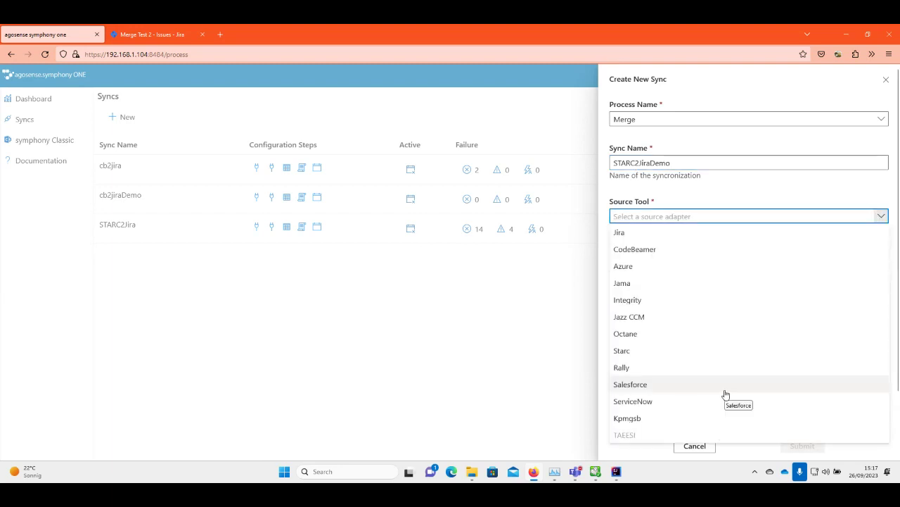
left_click(733, 354)
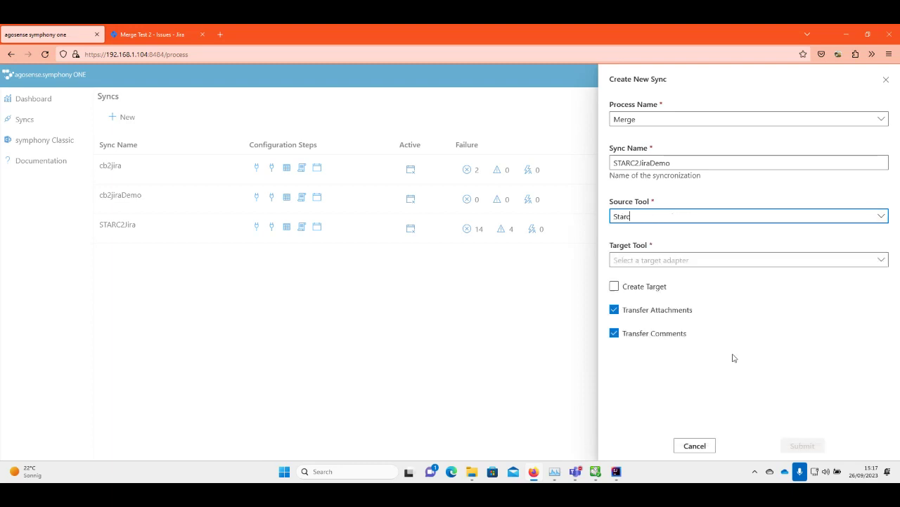
left_click(881, 260)
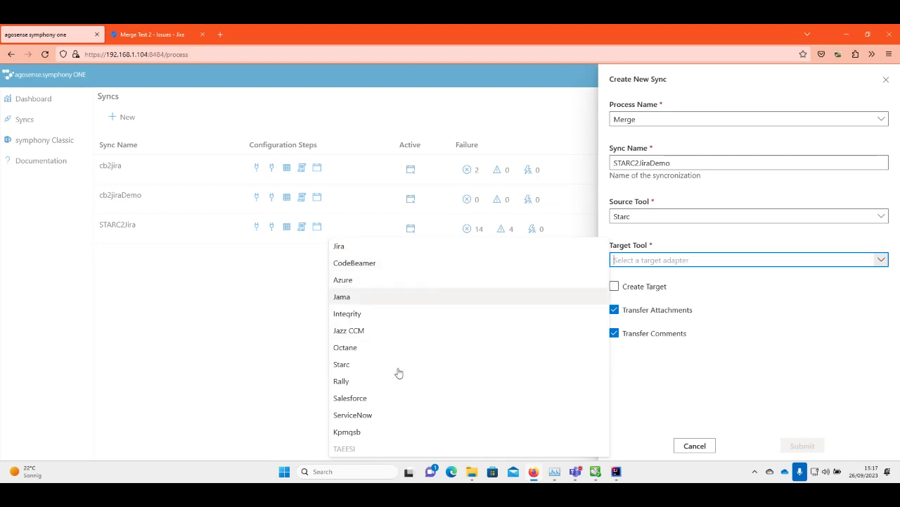
left_click(447, 252)
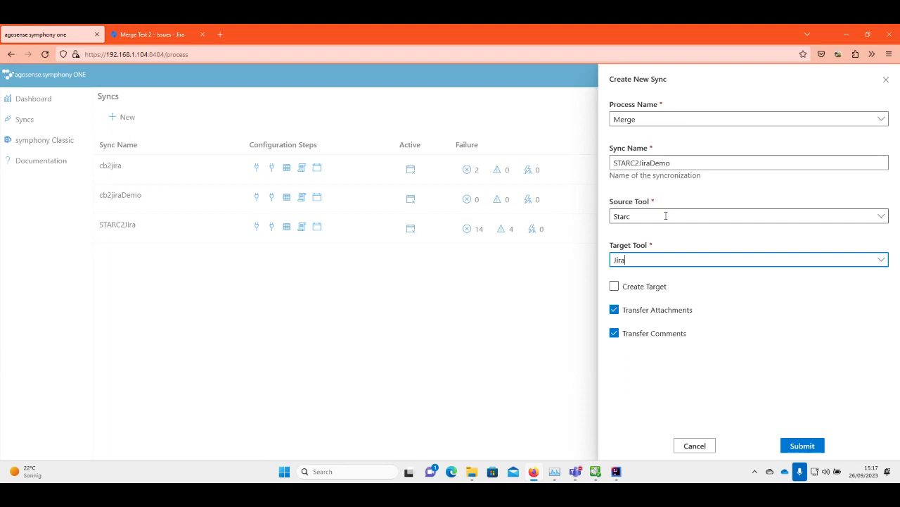
left_click(791, 444)
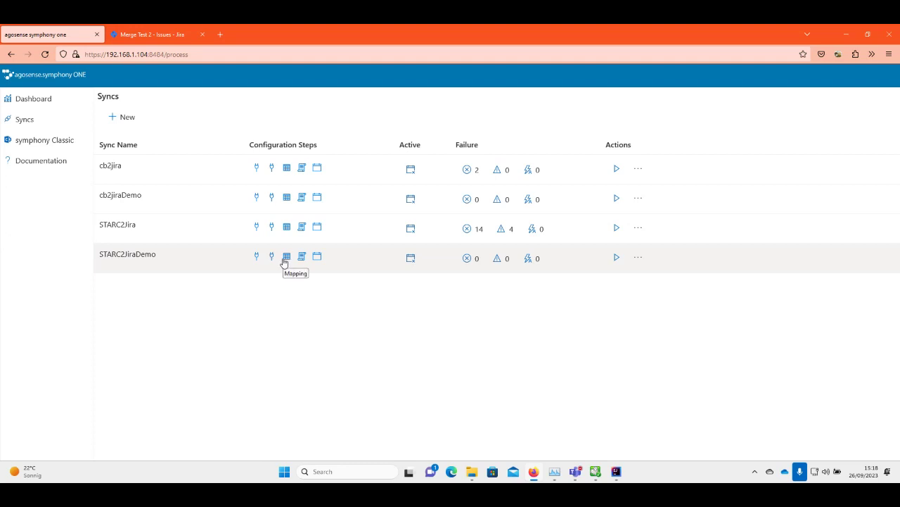
left_click(256, 257)
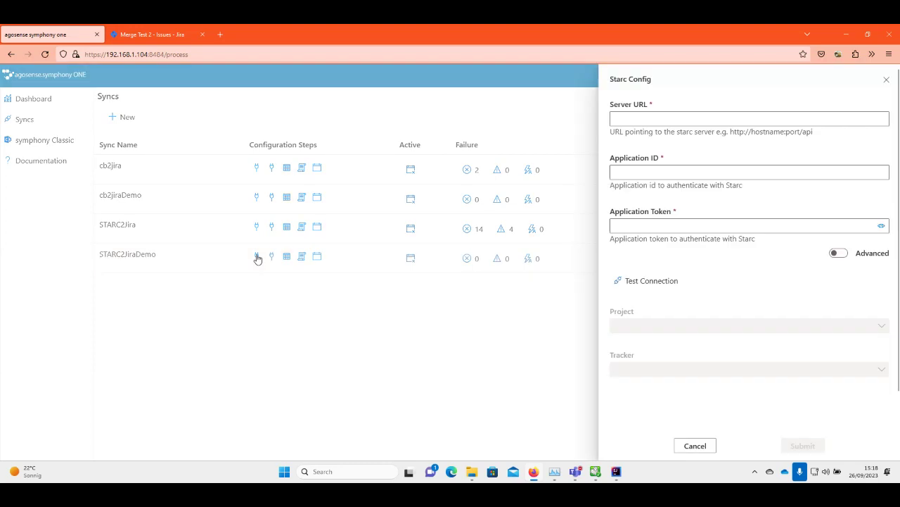
left_click(692, 121)
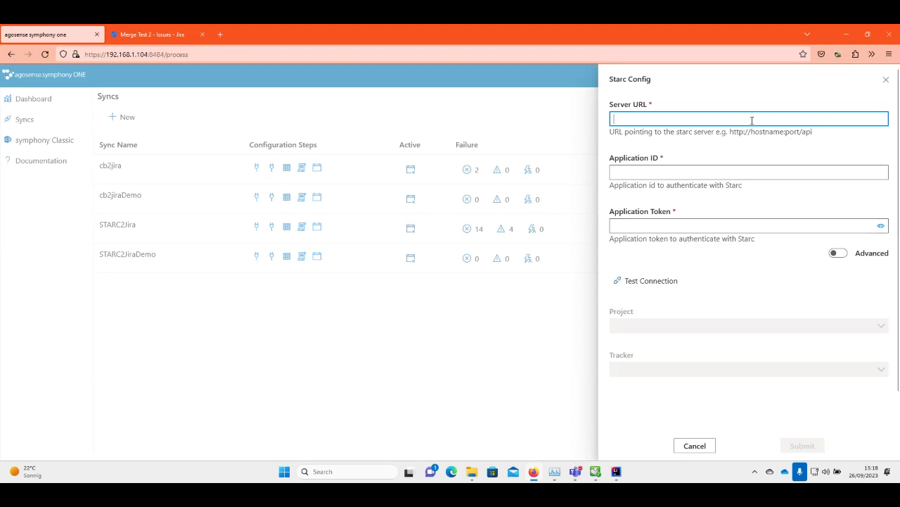
type("https://session-manager-int.starc.i.mercedes-benz.com/")
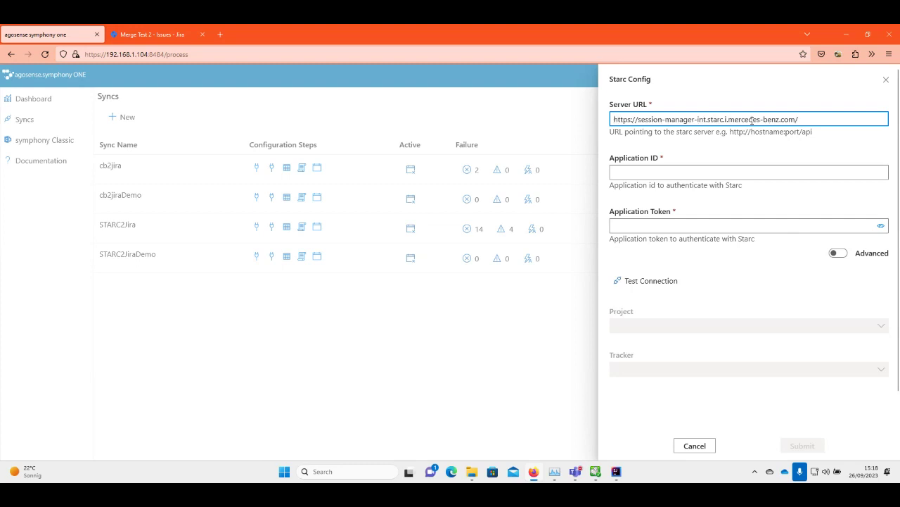
key("Tab")
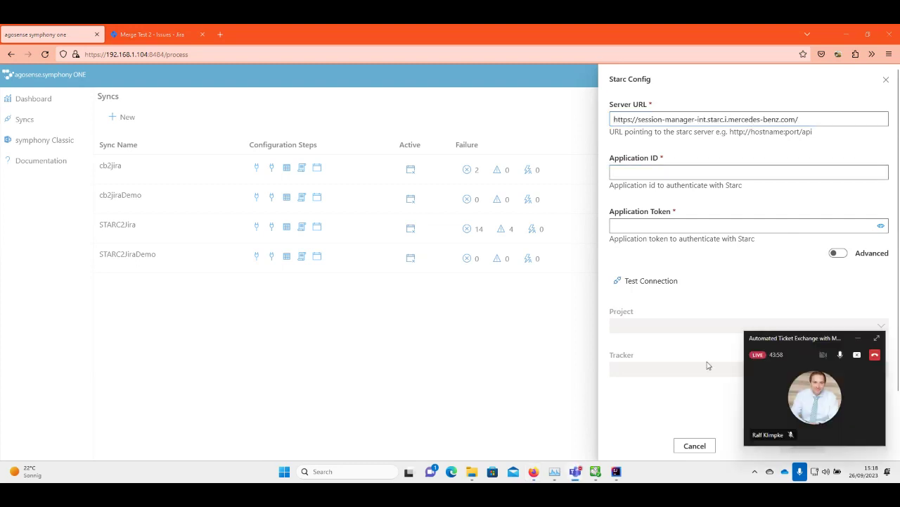
left_click(861, 339)
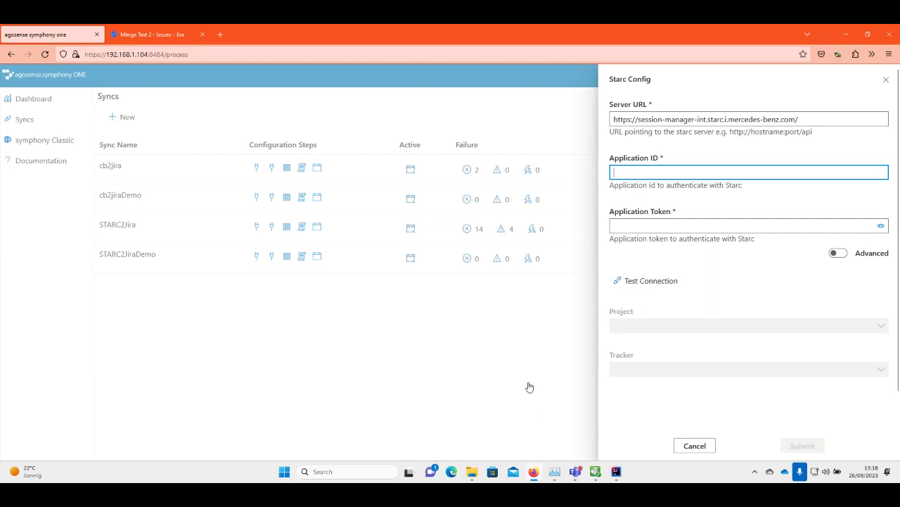
left_click(754, 175)
key("ctrl+v")
left_click(716, 225)
mouse_move(595, 475)
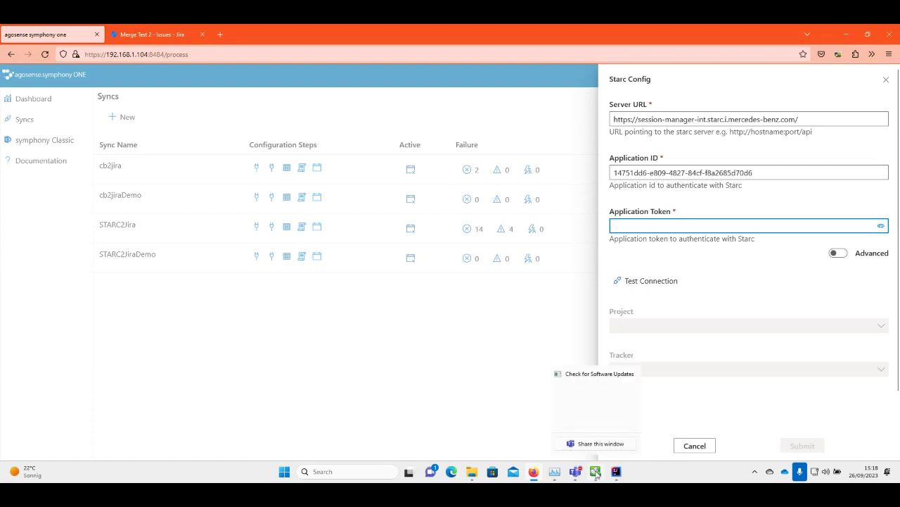
mouse_move(562, 405)
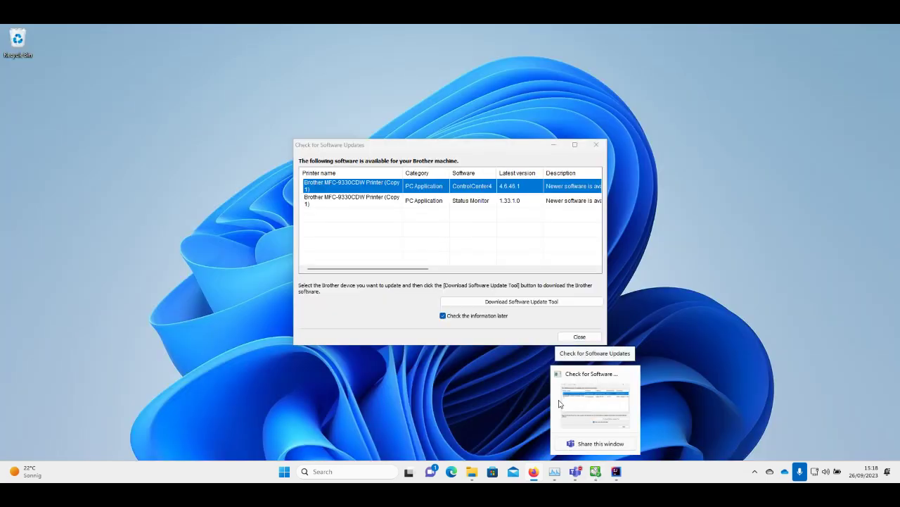
left_click(622, 409)
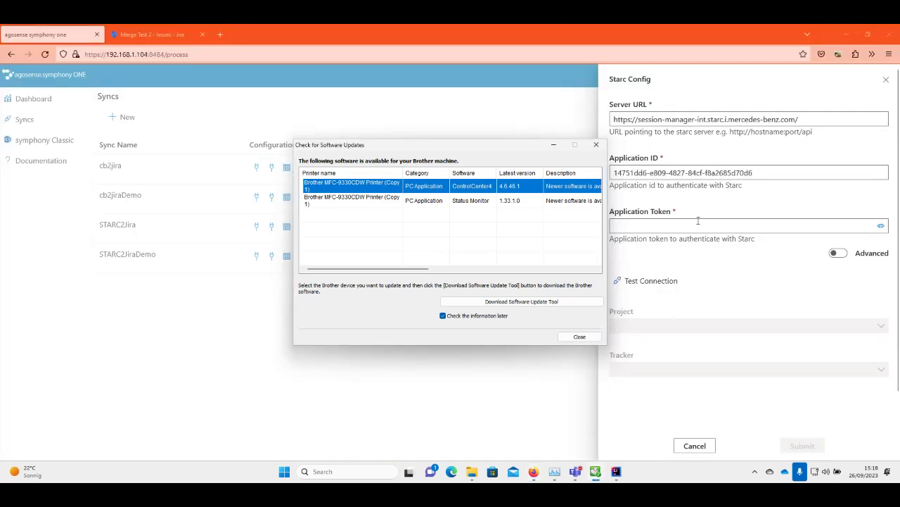
Paste the application token into the Starc configuration and test the connection
left_click(698, 225)
key("ctrl+v")
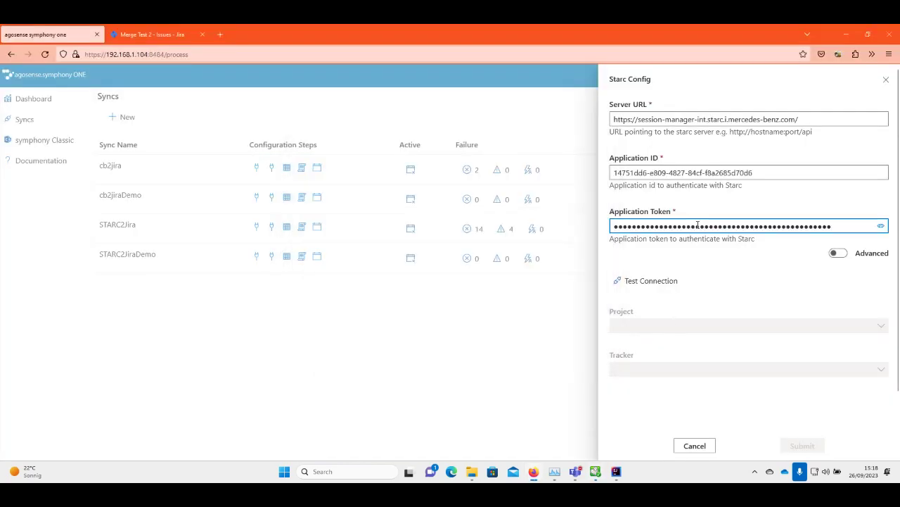
left_click(670, 286)
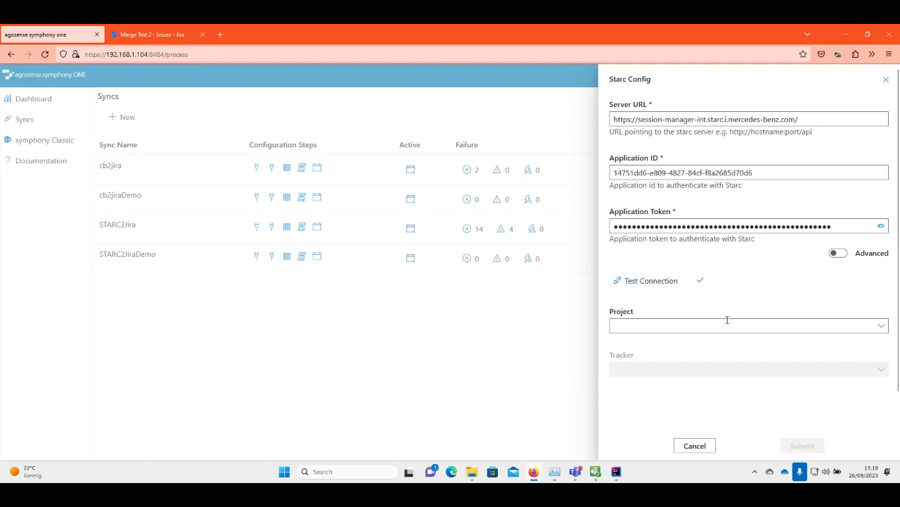
Choose the Central Inbox project and the Defects tracker, and submit the Starc configuration
left_click(881, 325)
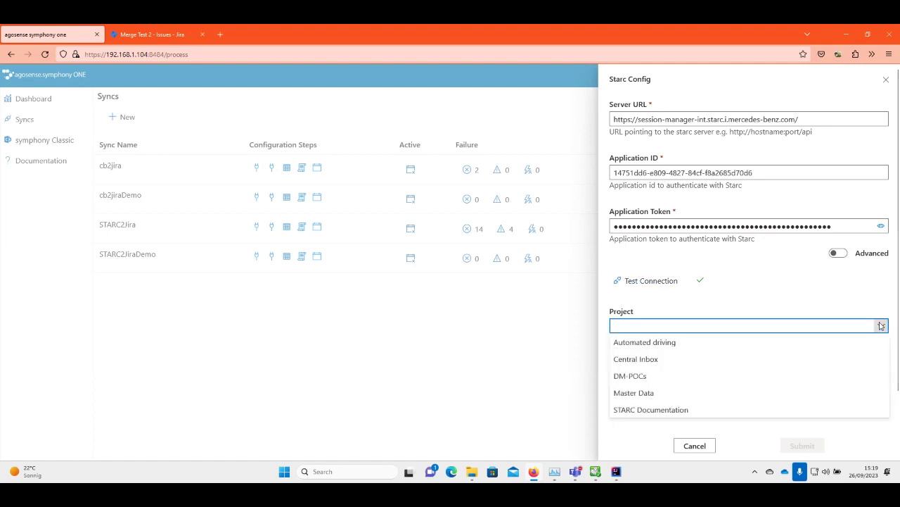
left_click(644, 360)
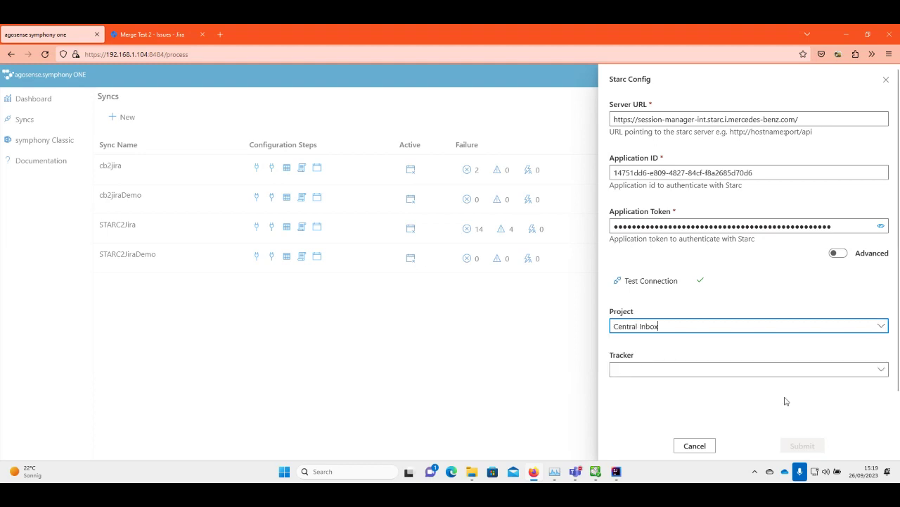
left_click(881, 369)
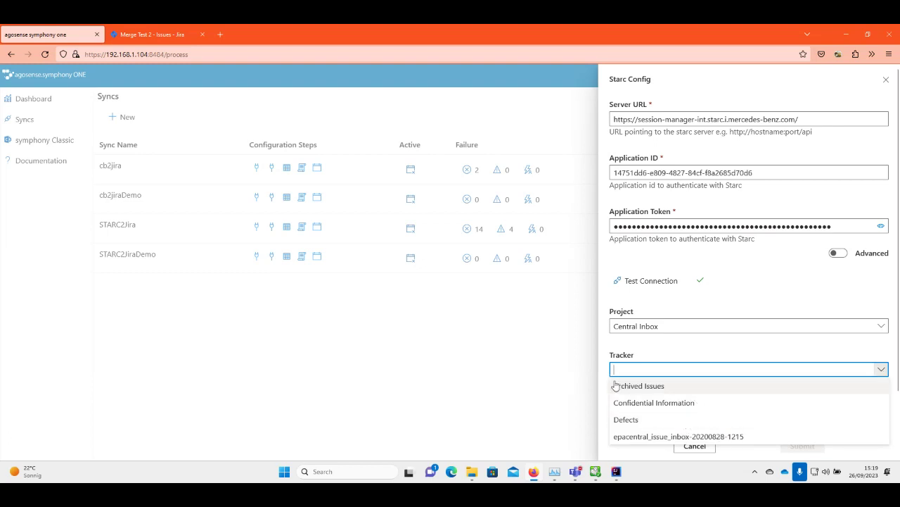
left_click(640, 418)
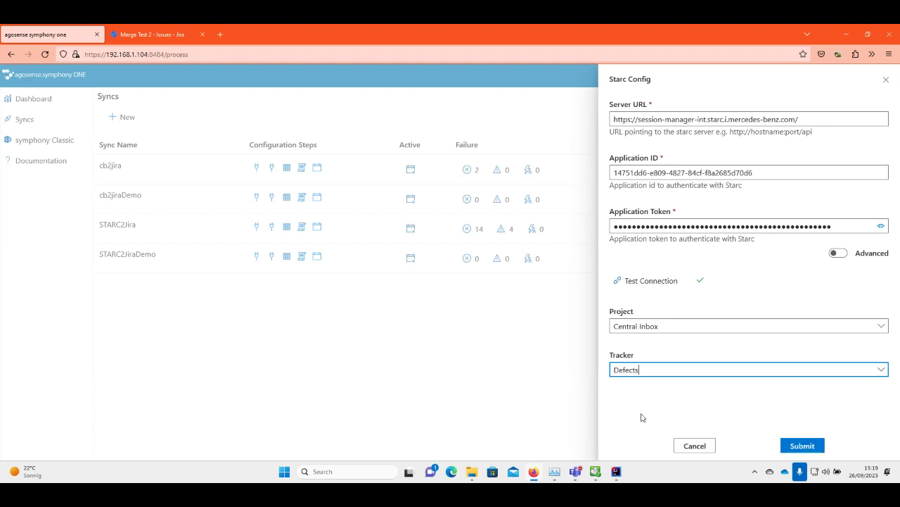
left_click(803, 445)
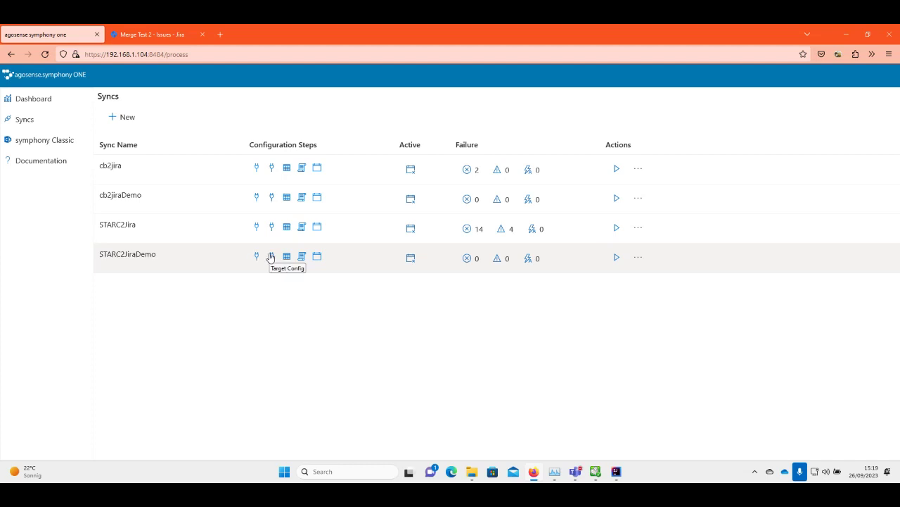
Open the Jira target configuration of the STARC2JiraDemo sync
left_click(271, 257)
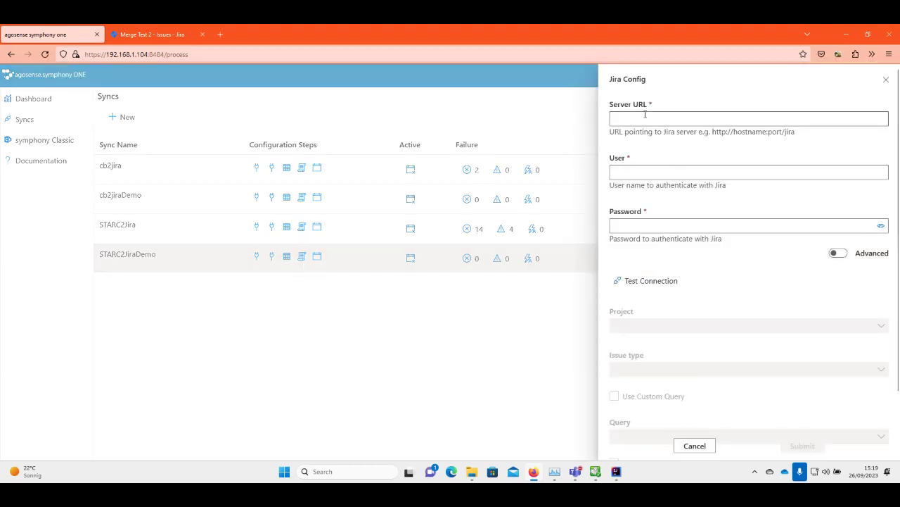
left_click(641, 117)
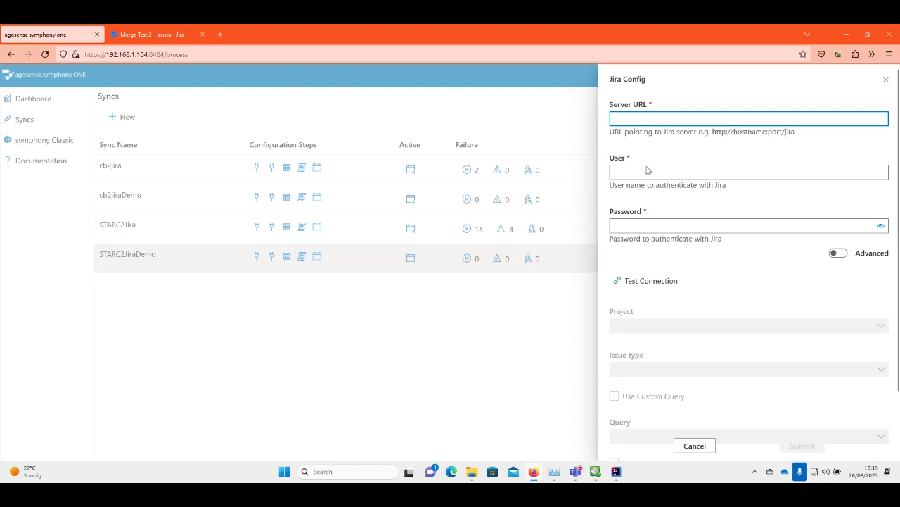
mouse_move(580, 480)
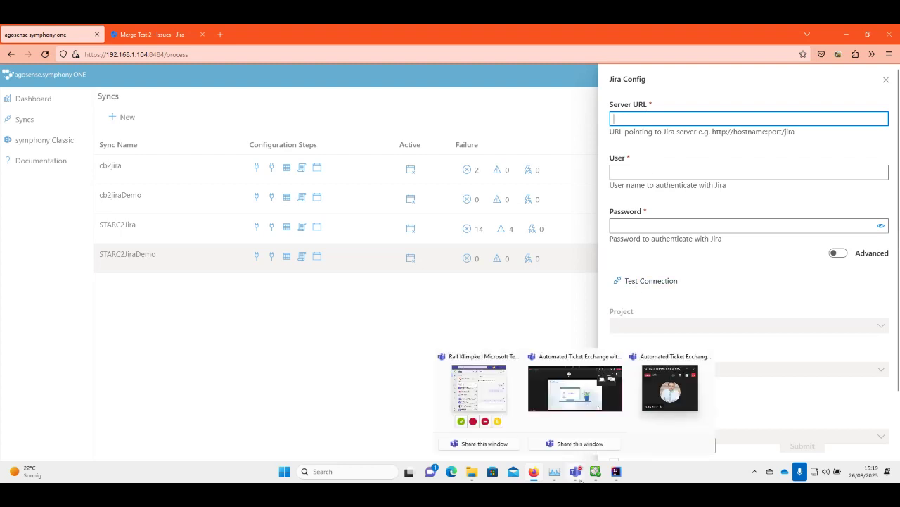
mouse_move(521, 386)
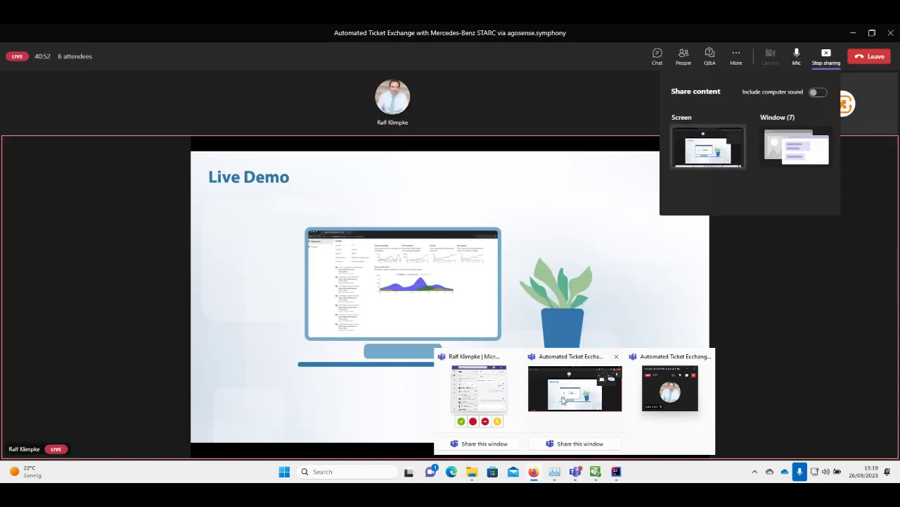
left_click(562, 398)
mouse_move(533, 471)
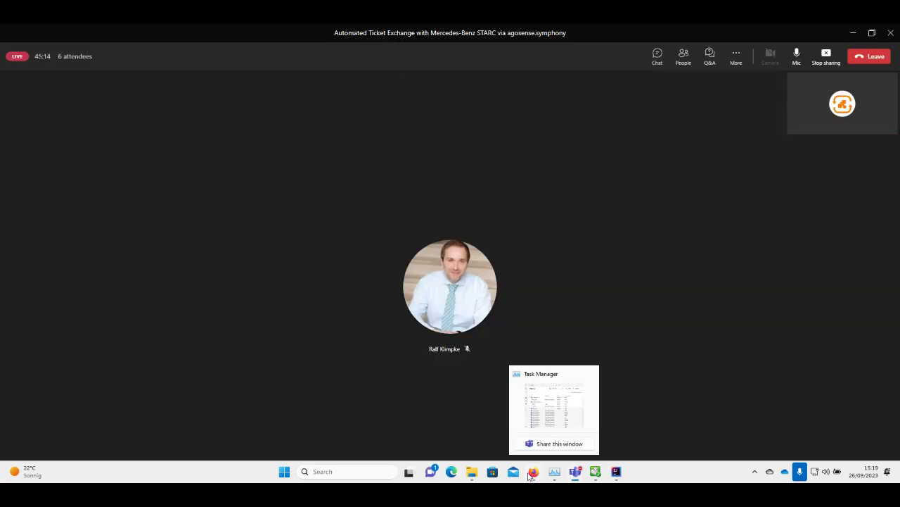
left_click(529, 417)
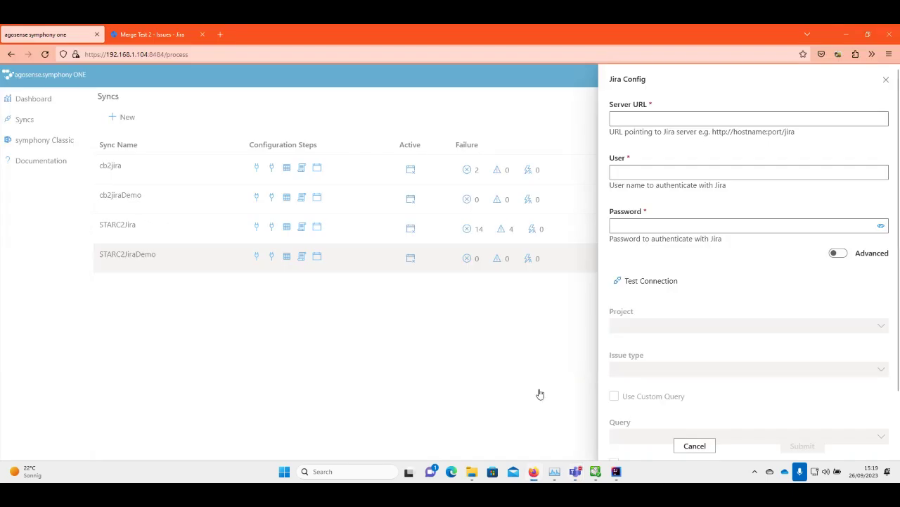
left_click(751, 119)
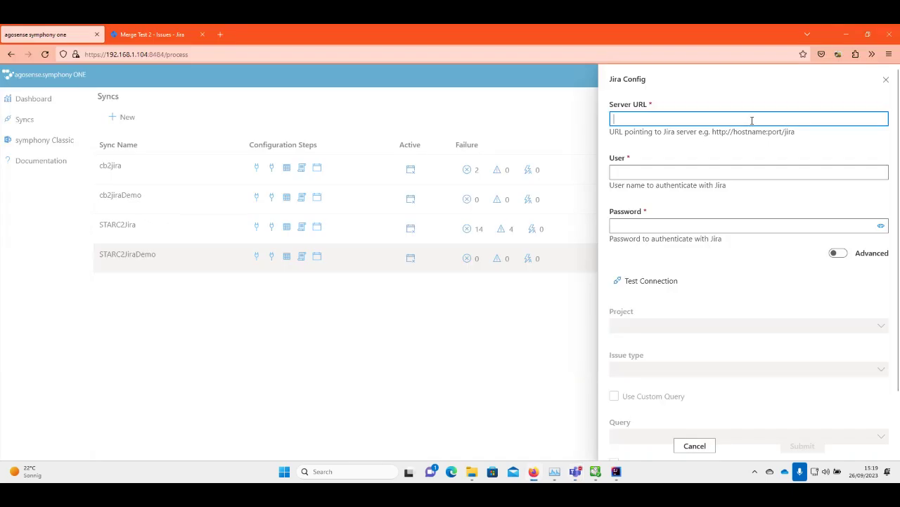
type("https://agosense-dev-01.atlassian.net")
Enter the user's e-mail and the password in the Jira configuration, and test the connection
left_click(717, 173)
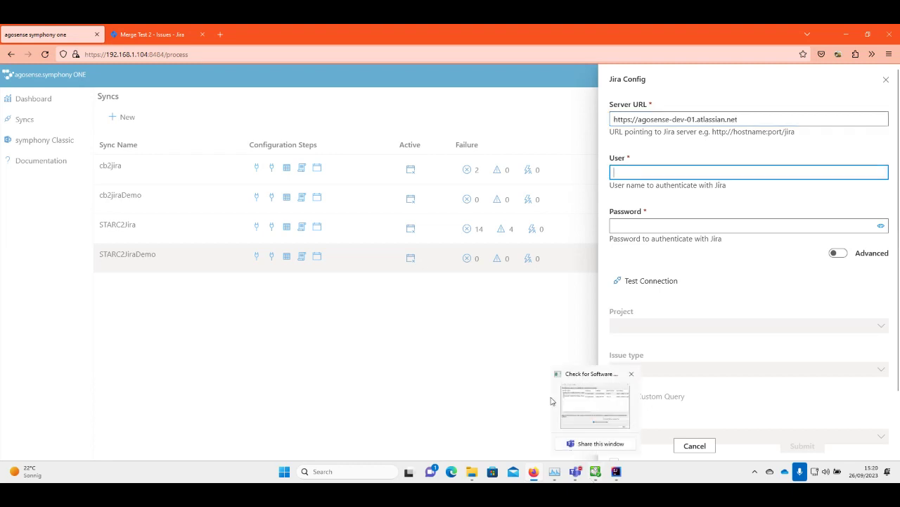
mouse_move(552, 400)
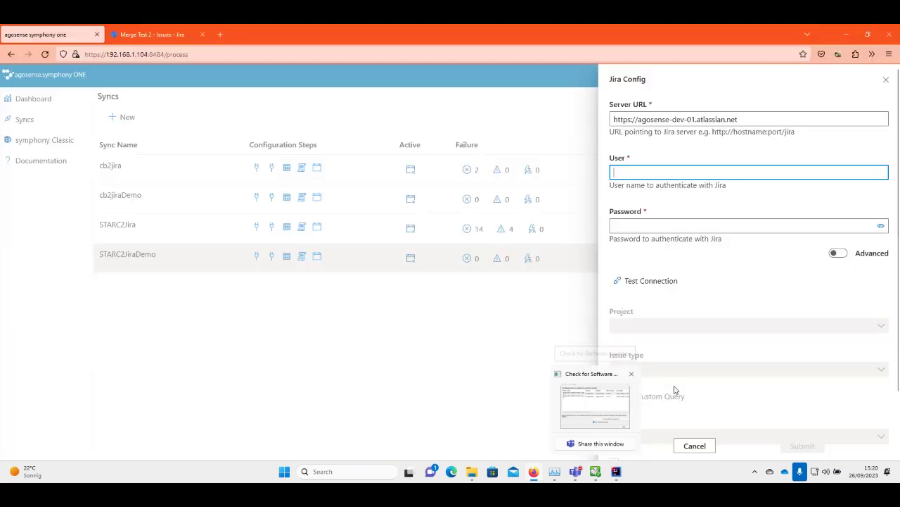
left_click(716, 239)
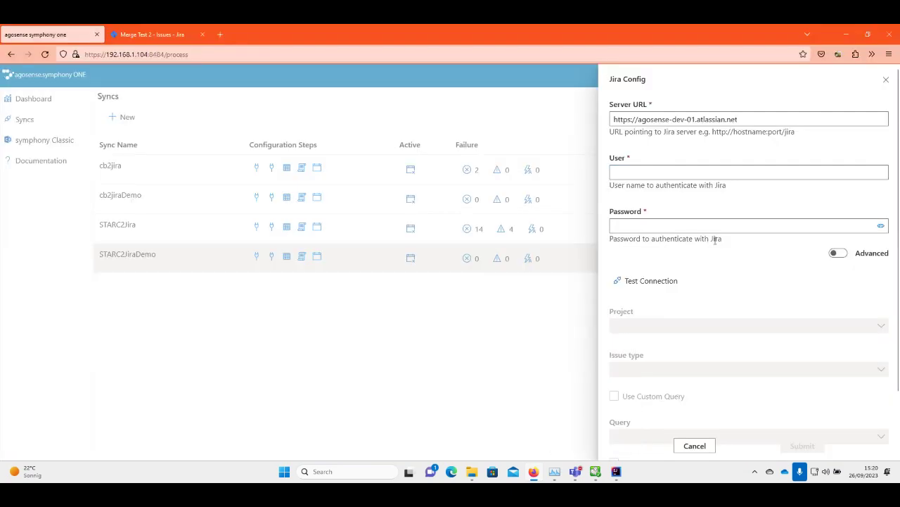
left_click(713, 171)
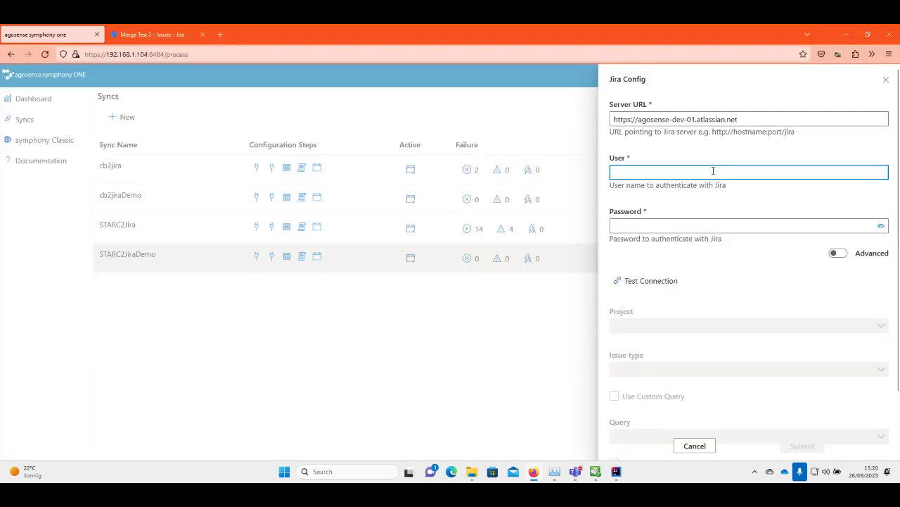
key("ctrl+v")
left_click(714, 224)
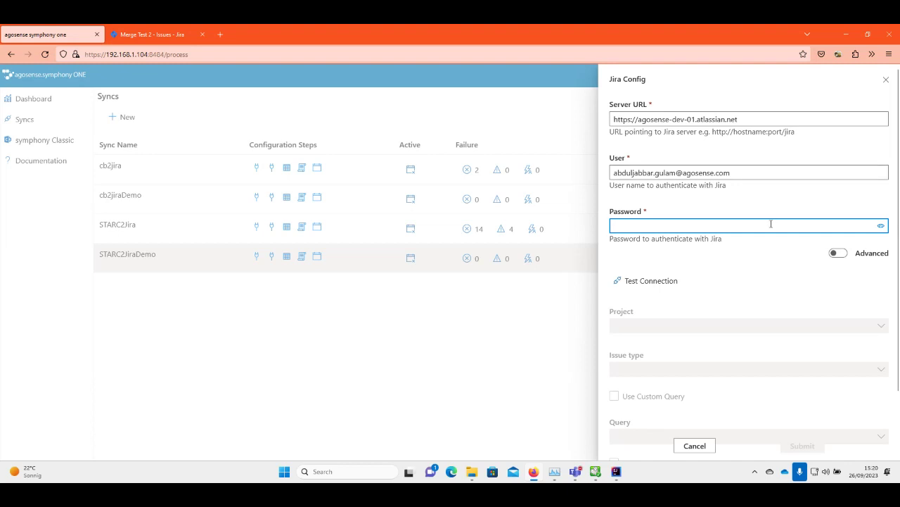
key("ctrl+v")
left_click(662, 281)
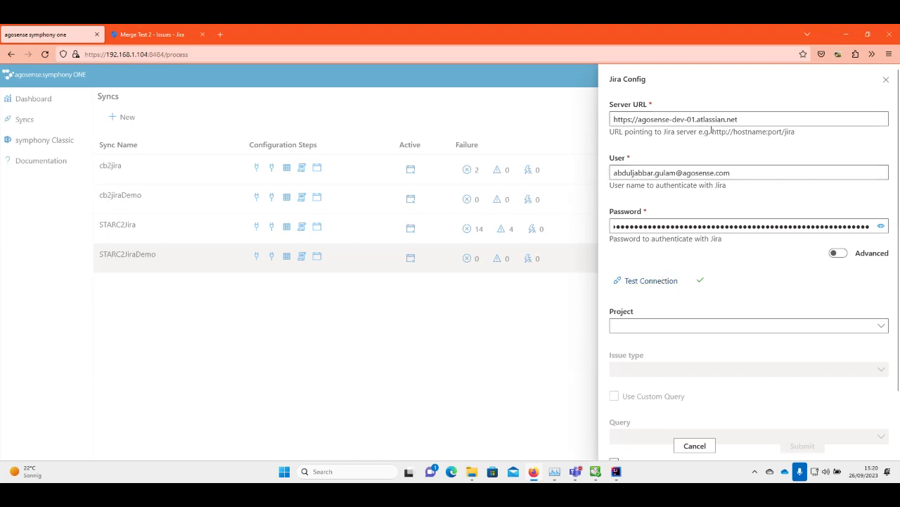
Choose the Merge Test 2 project and the Bug issue type, and submit the Jira configuration
left_click(880, 325)
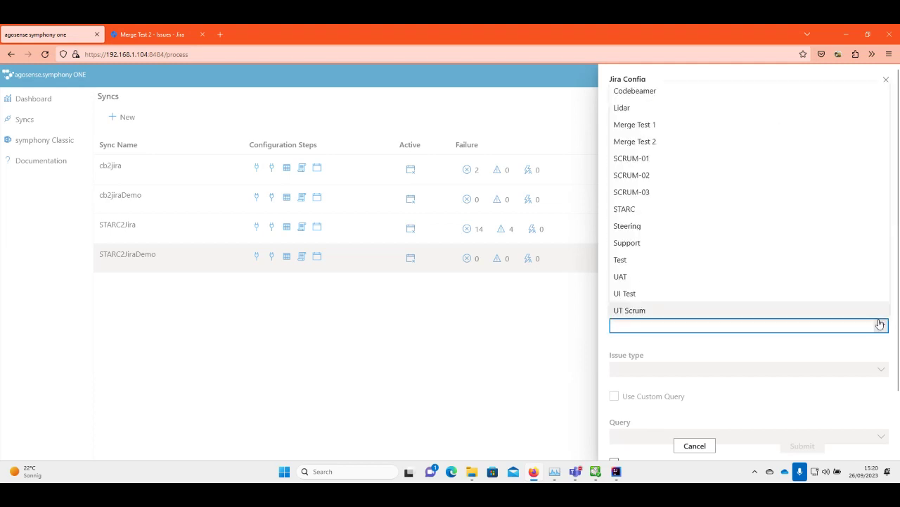
left_click(750, 145)
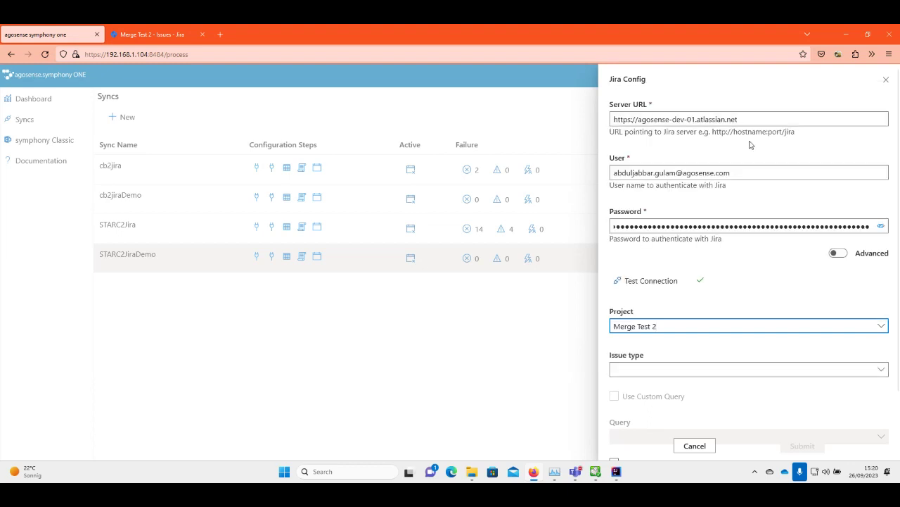
left_click(881, 373)
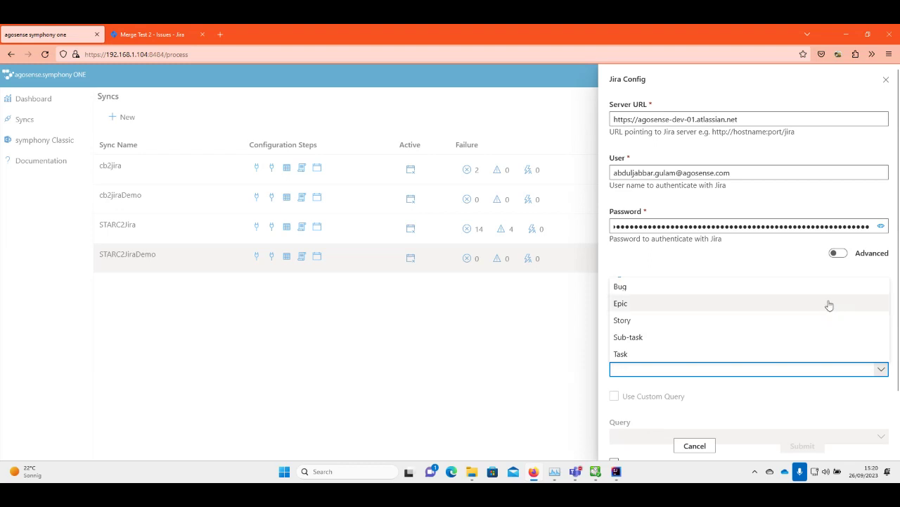
left_click(824, 295)
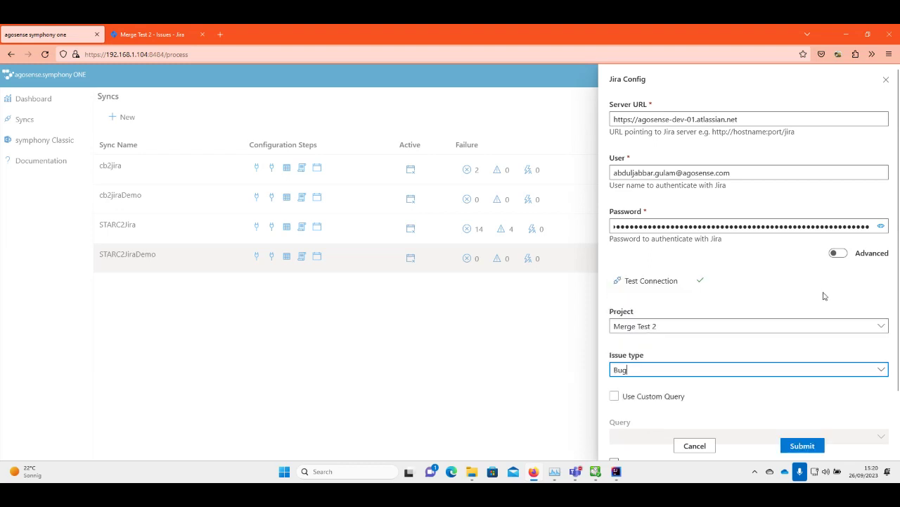
left_click(802, 446)
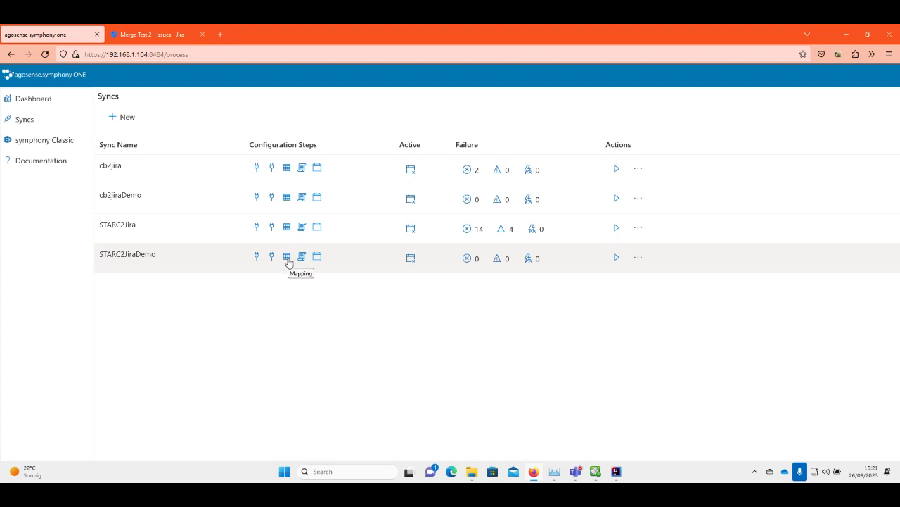
Start a new field mapping for the STARC2JiraDemo sync in both directions, with source field Title and target field Summary
left_click(287, 257)
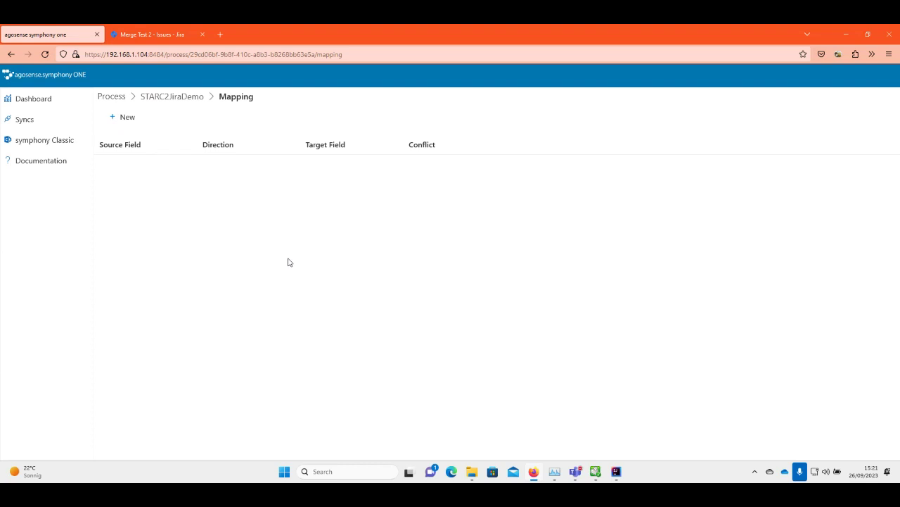
left_click(124, 117)
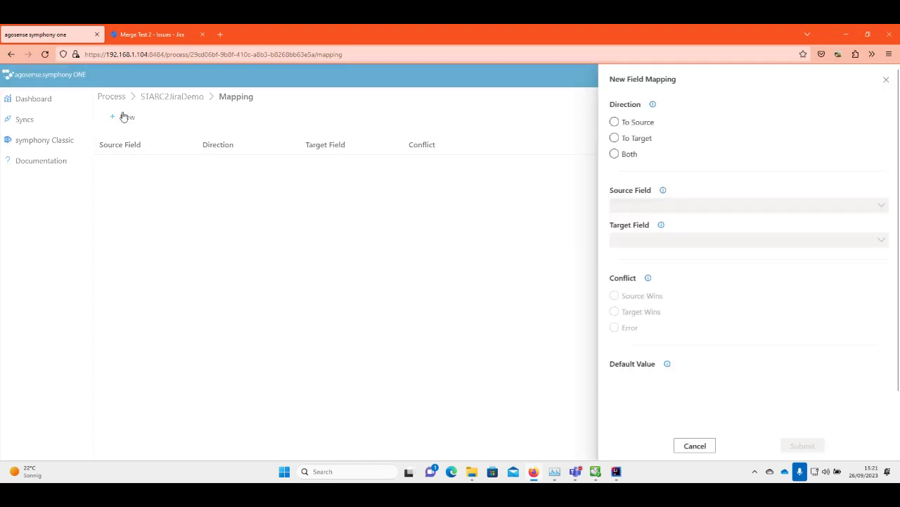
left_click(624, 154)
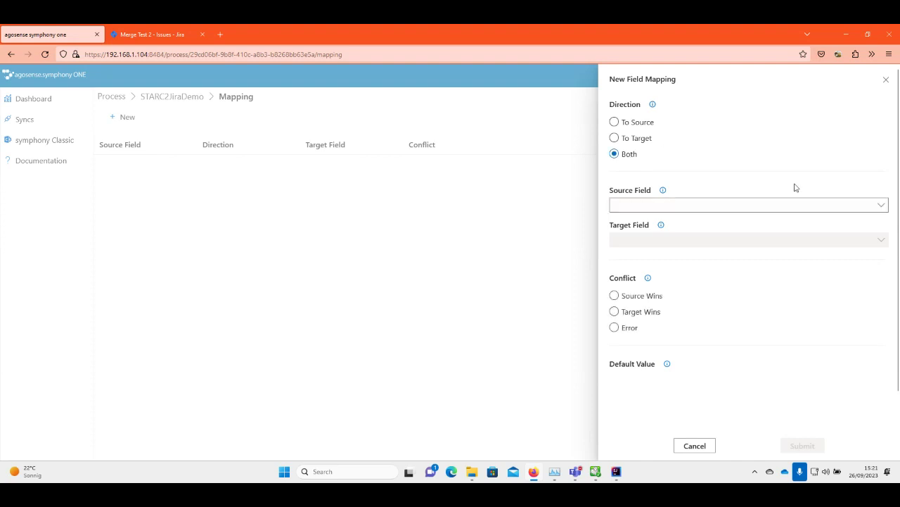
left_click(880, 206)
left_click(860, 170)
left_click(882, 205)
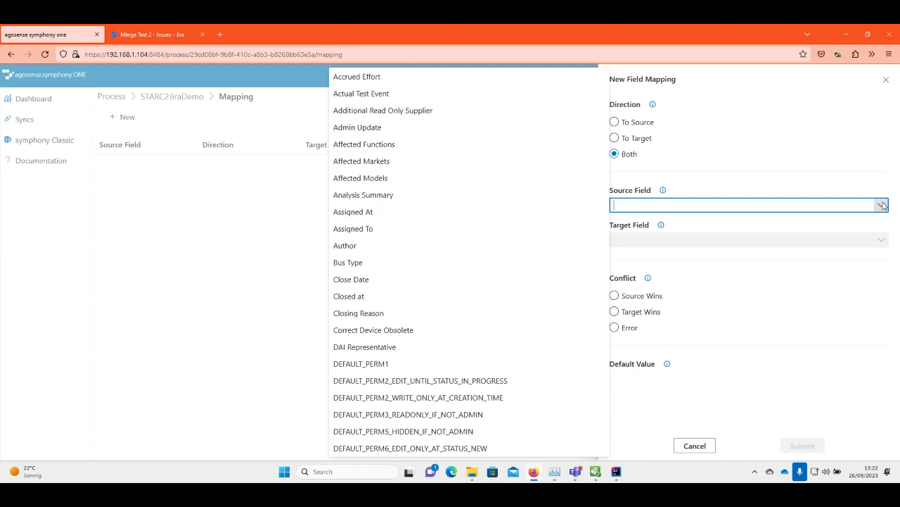
type("tit")
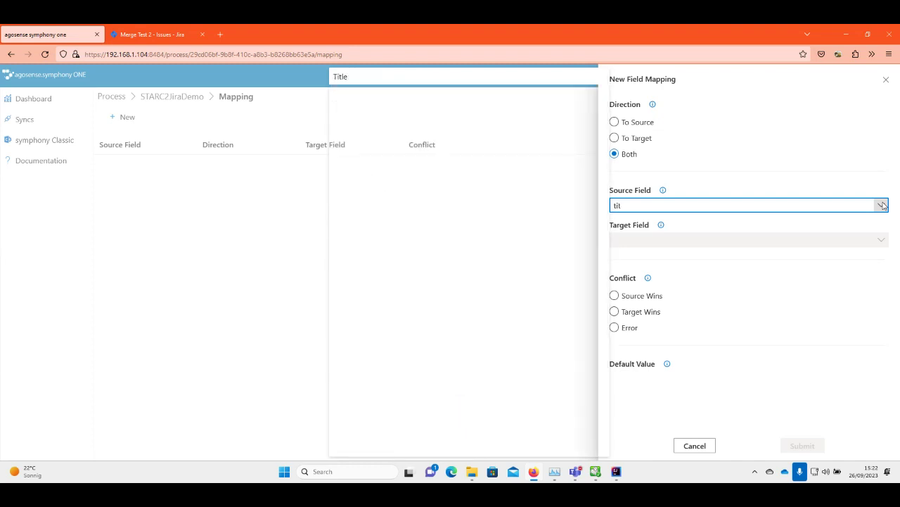
left_click(532, 79)
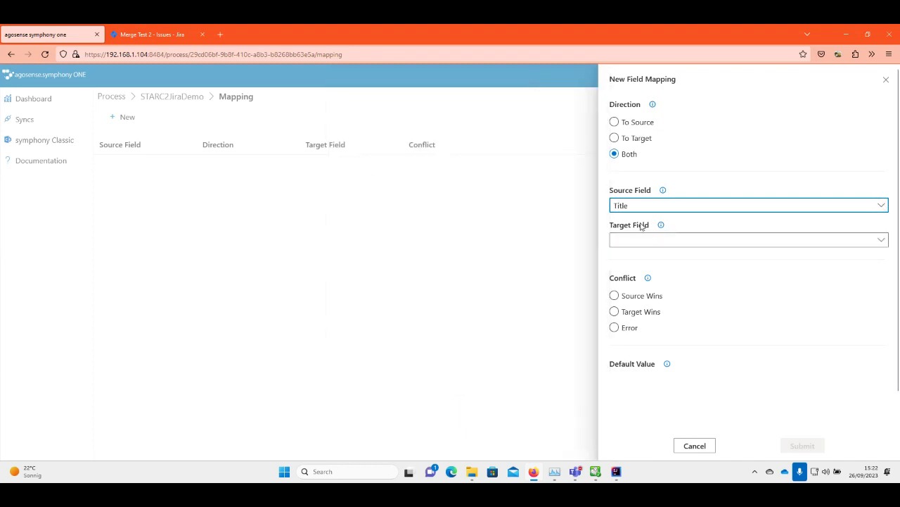
left_click(646, 235)
type("sum")
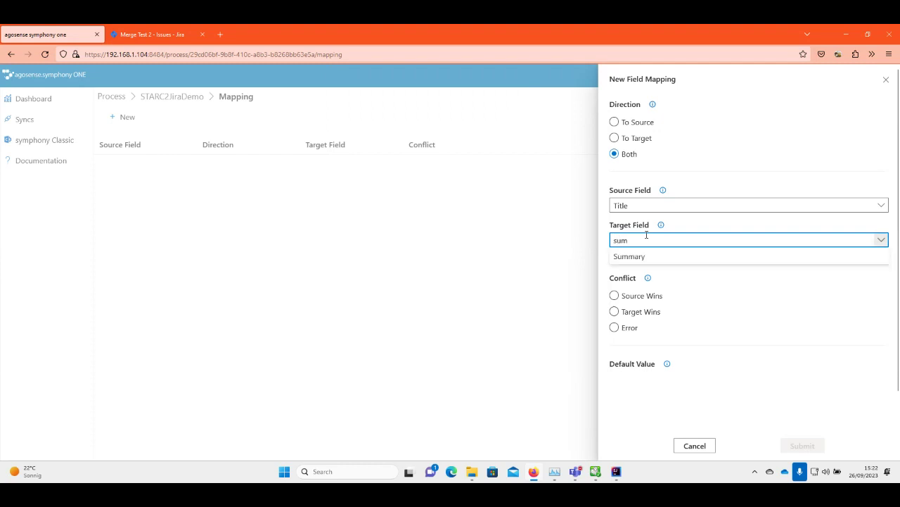
left_click(630, 258)
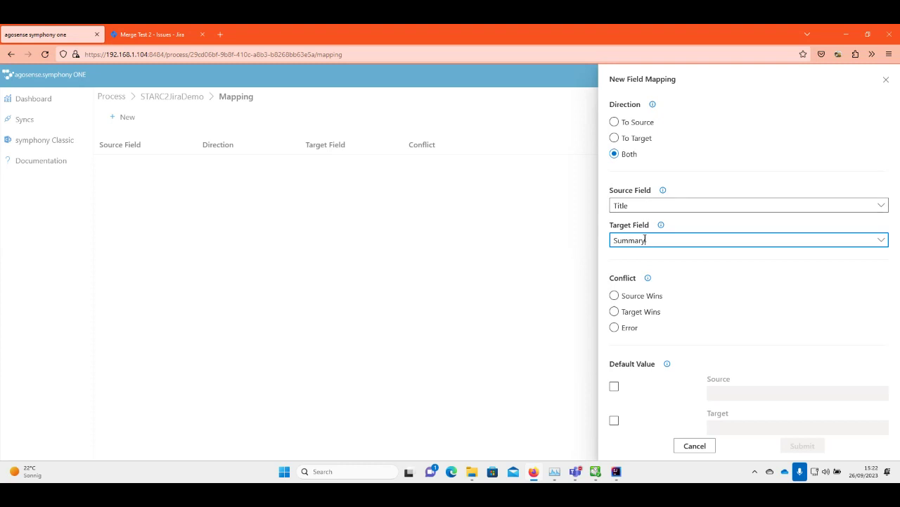
Set the conflict rule of the Title to Summary mapping to Source Wins and submit it
left_click(631, 298)
left_click(636, 314)
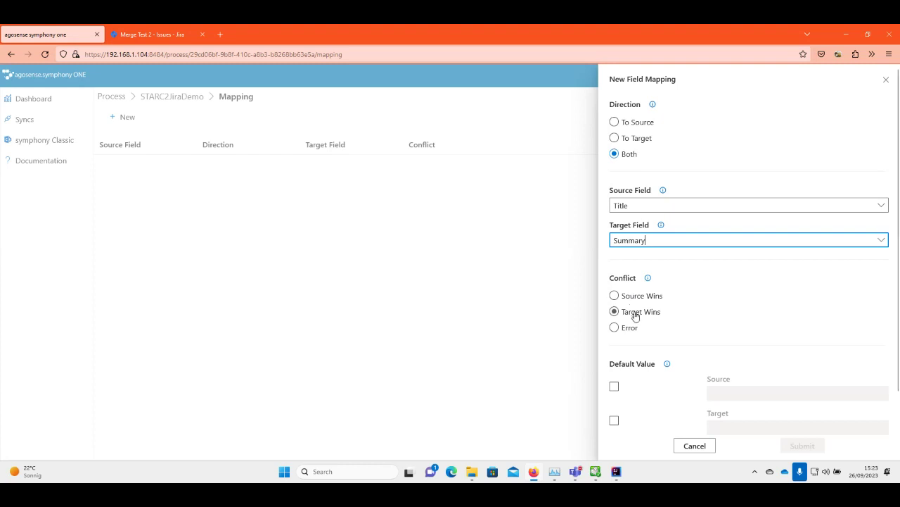
left_click(632, 330)
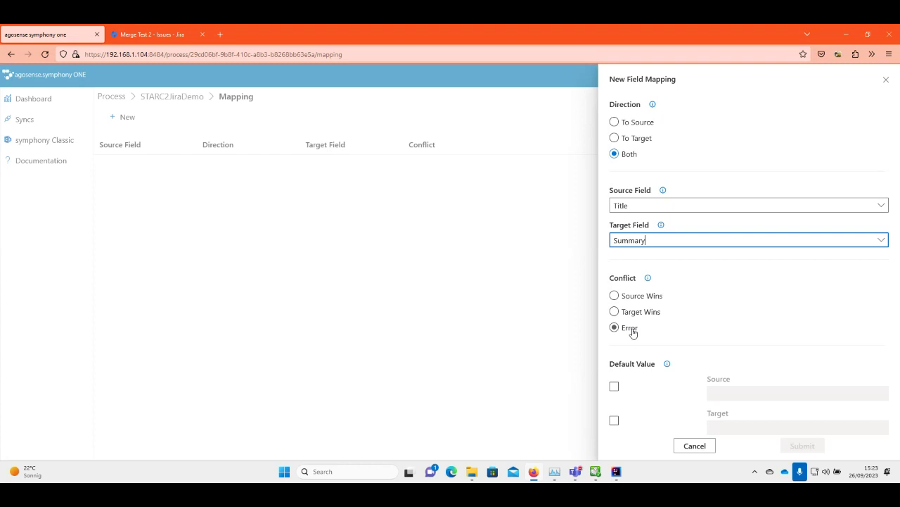
left_click(643, 303)
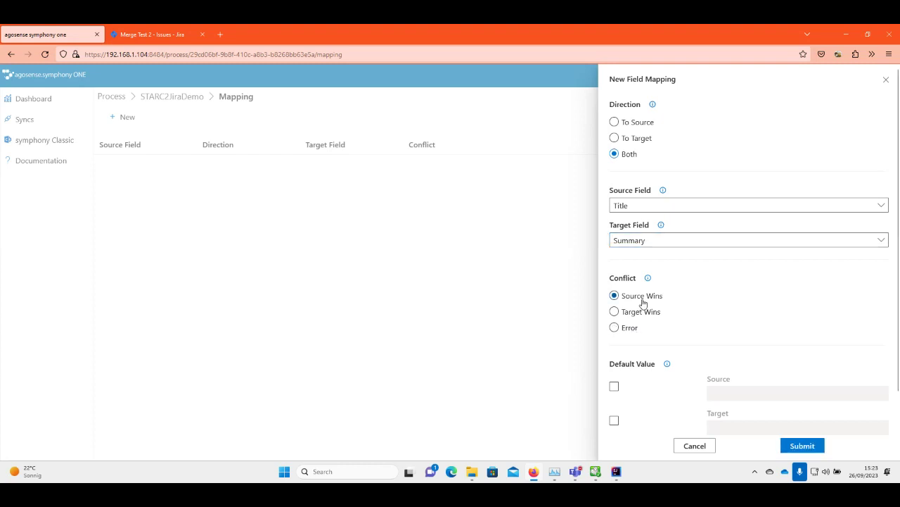
left_click(804, 446)
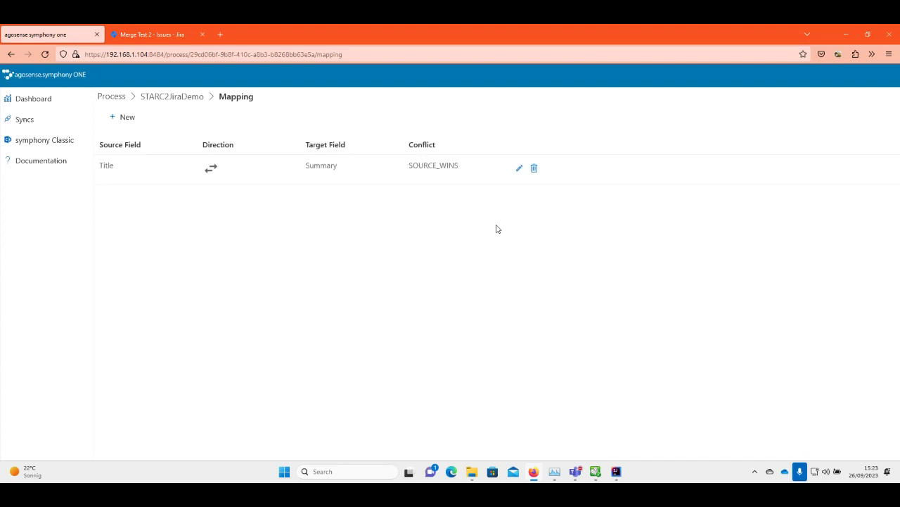
Add a field mapping in both directions from Description to Description with the conflict rule Source Wins
left_click(127, 118)
left_click(629, 154)
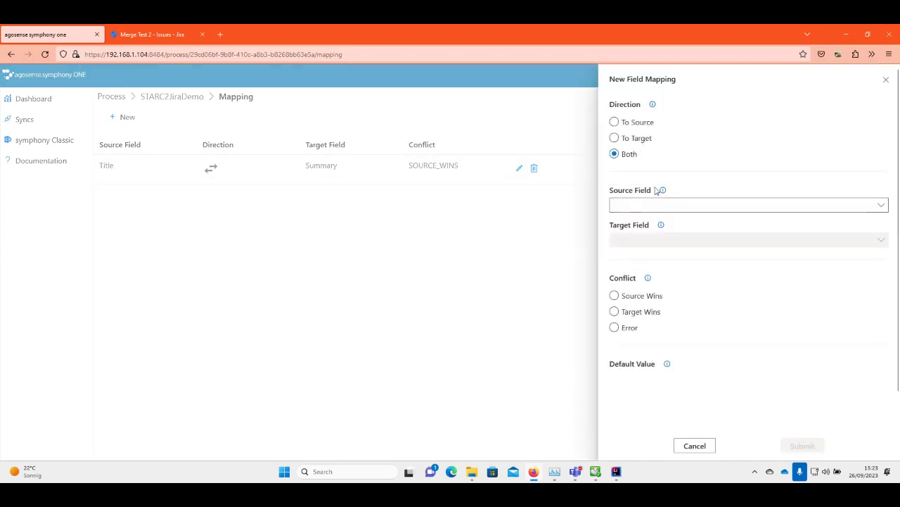
left_click(653, 202)
type("des")
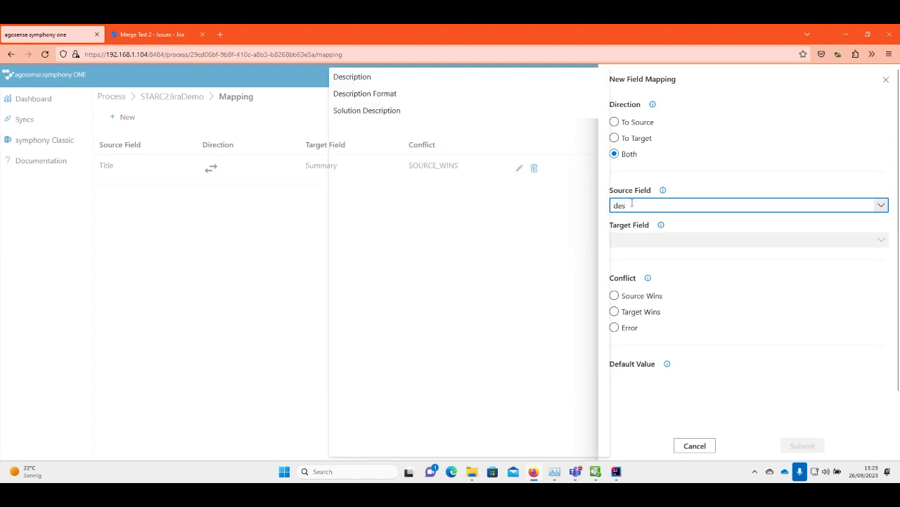
left_click(491, 76)
left_click(632, 240)
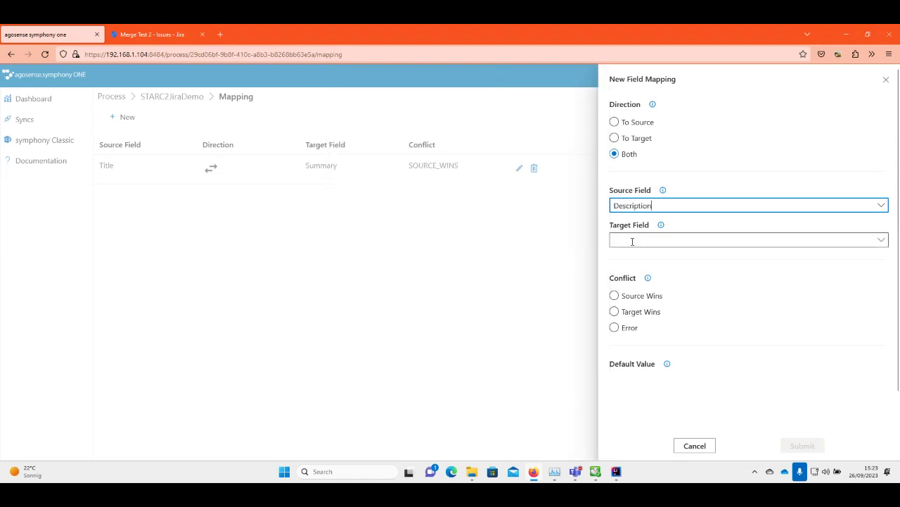
type("de")
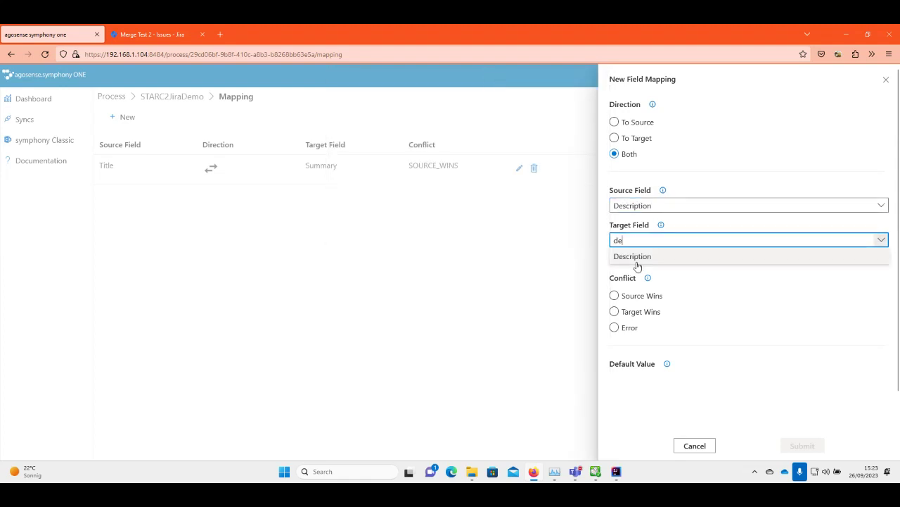
left_click(637, 259)
left_click(633, 299)
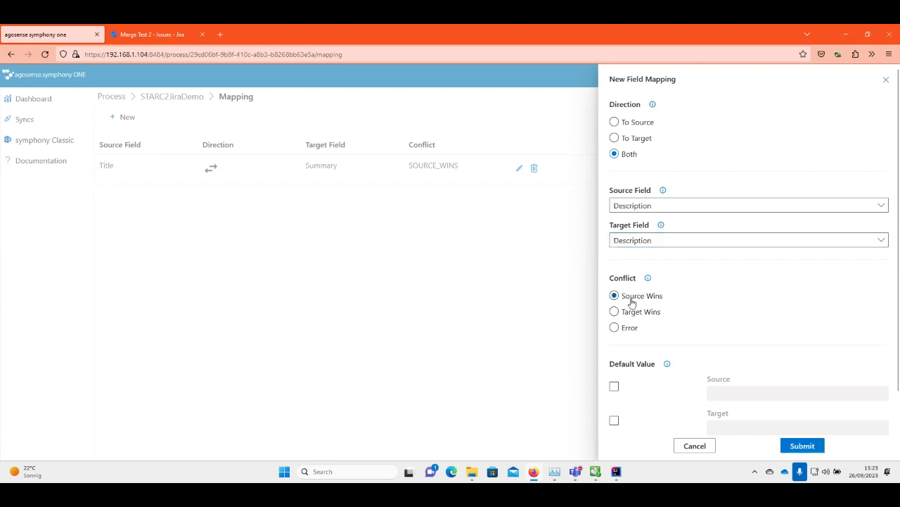
left_click(802, 446)
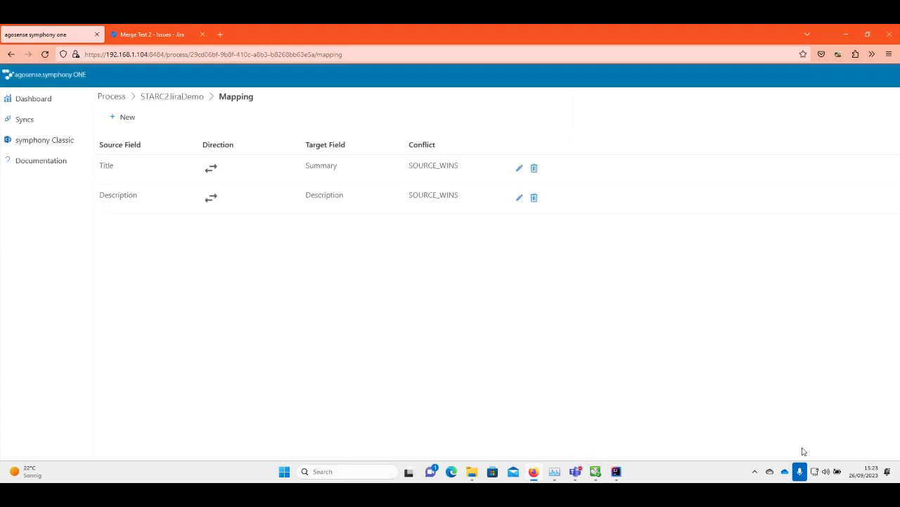
Start a field mapping in both directions from Priority to Priority with the conflict rule Source Wins
left_click(126, 116)
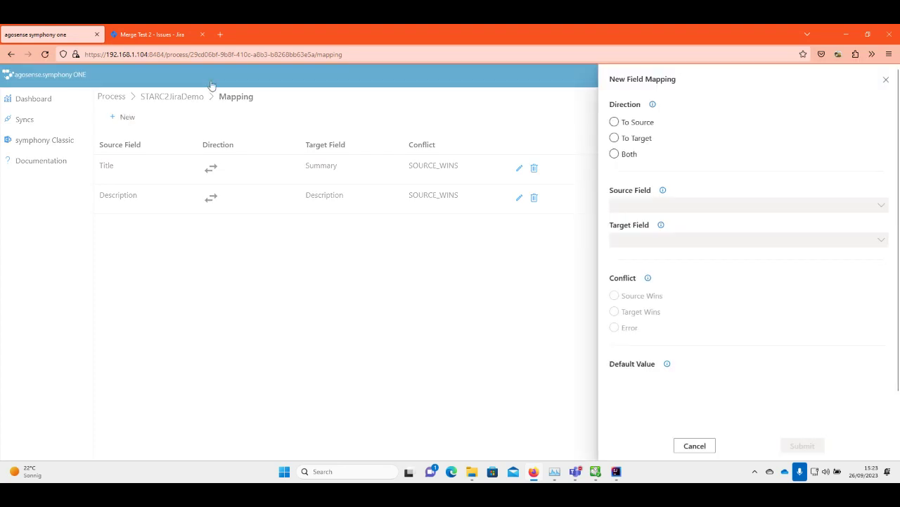
left_click(624, 157)
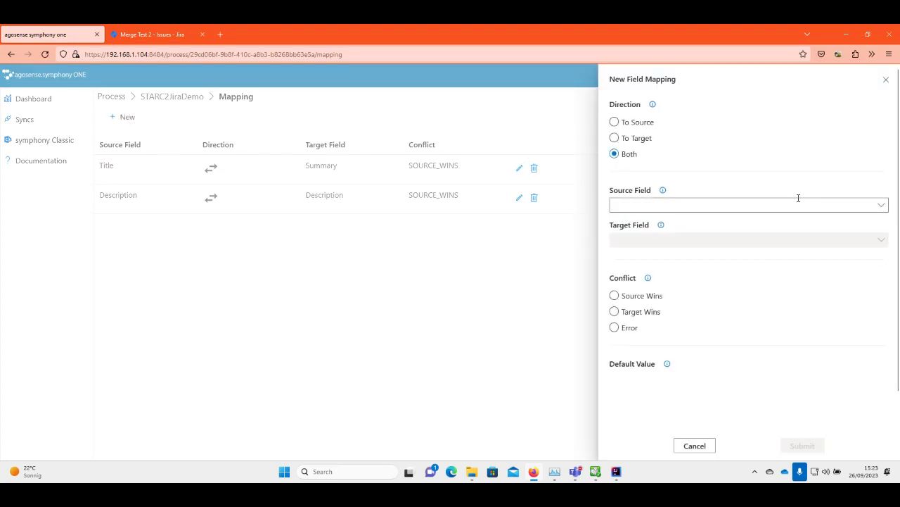
left_click(871, 205)
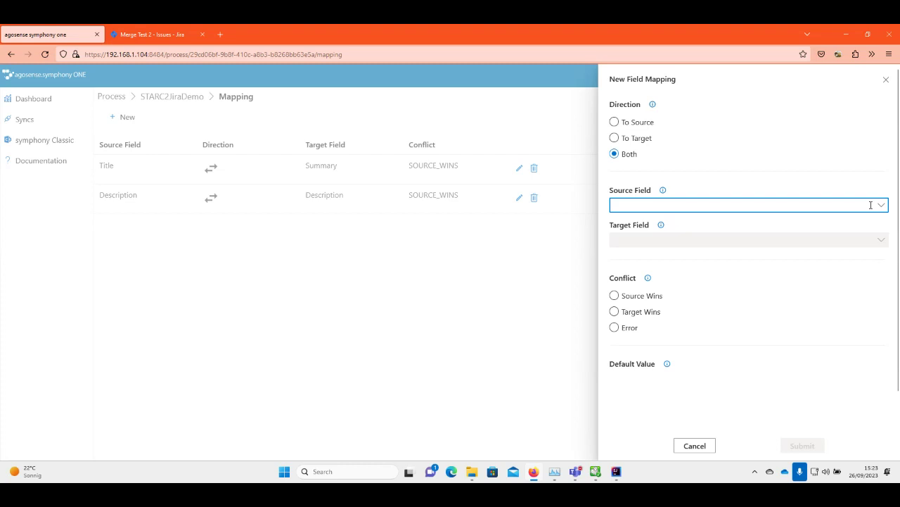
type("prio")
left_click(536, 79)
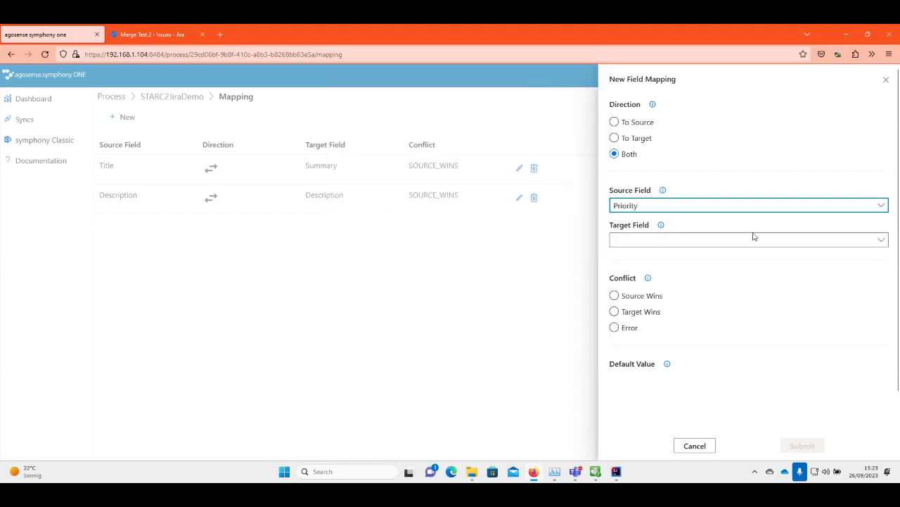
left_click(879, 239)
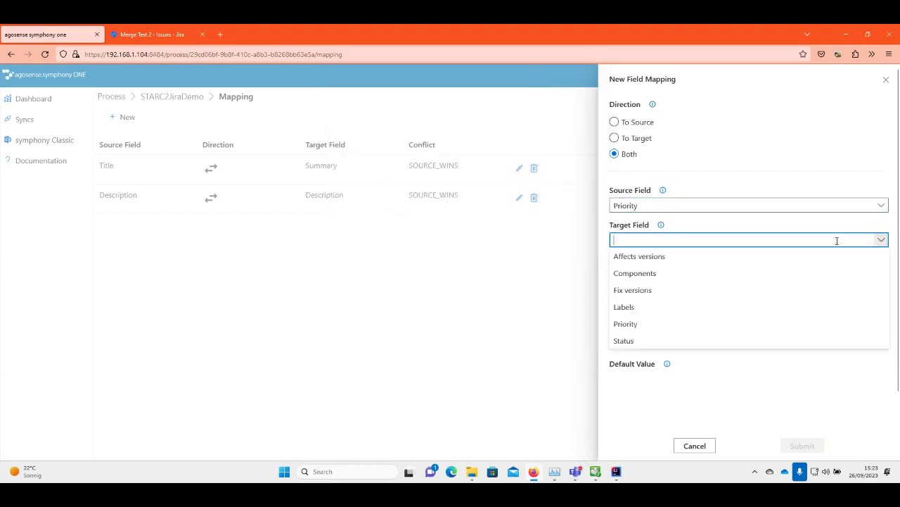
left_click(732, 324)
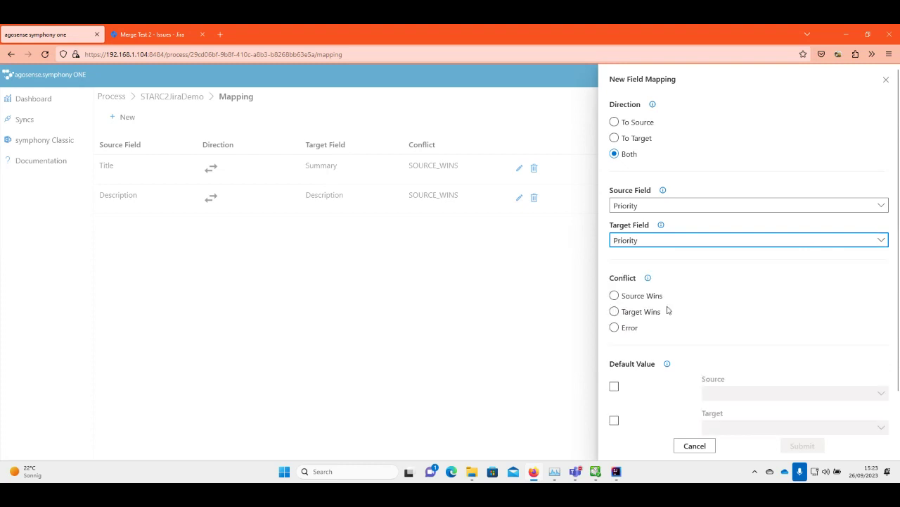
left_click(644, 296)
Enable default values for the Priority mapping, Unset for the source and Lowest for the target, and submit it
scroll(704, 343, "down", 2)
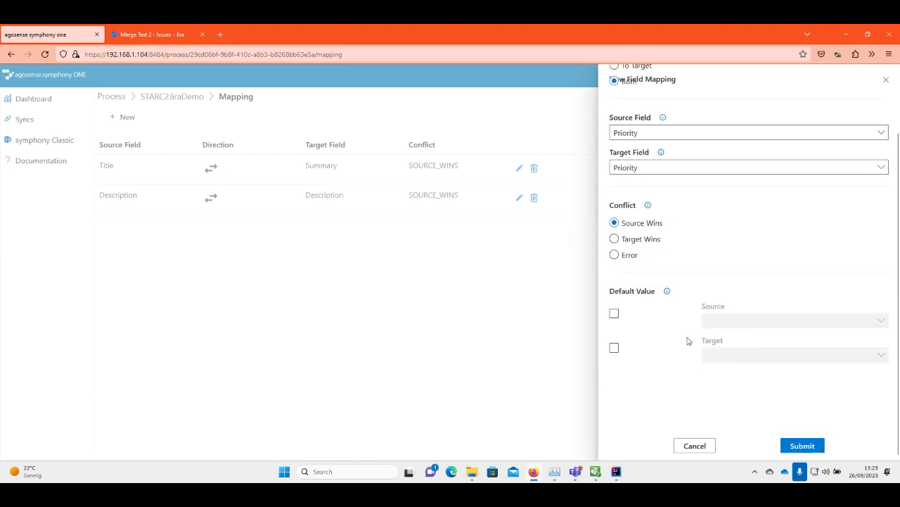
left_click(614, 313)
left_click(881, 321)
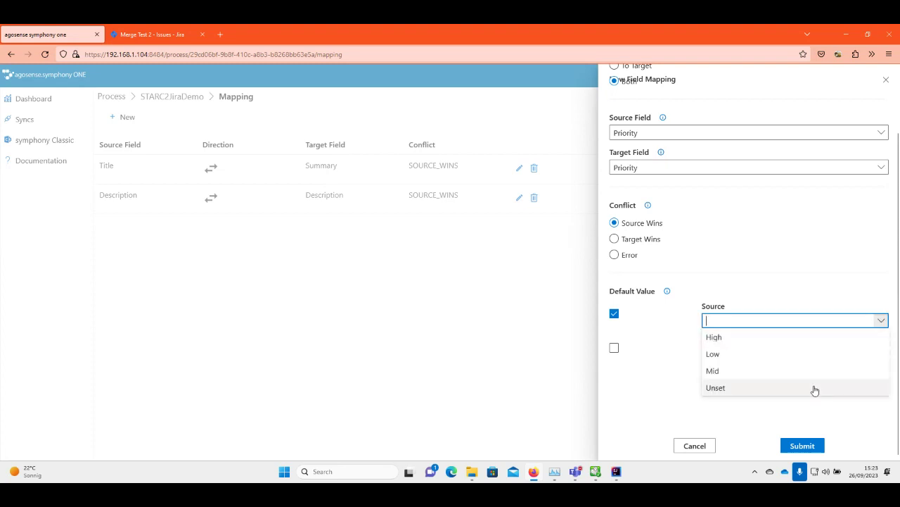
left_click(812, 390)
left_click(615, 348)
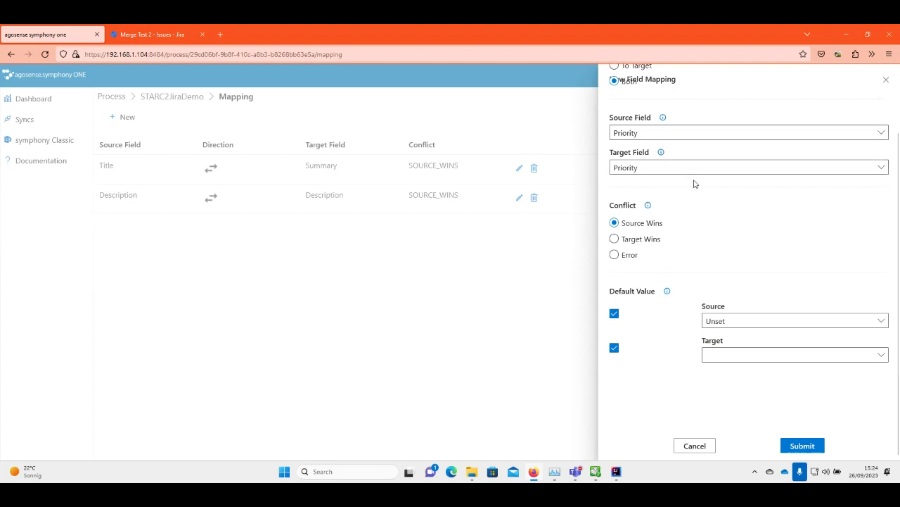
left_click(882, 356)
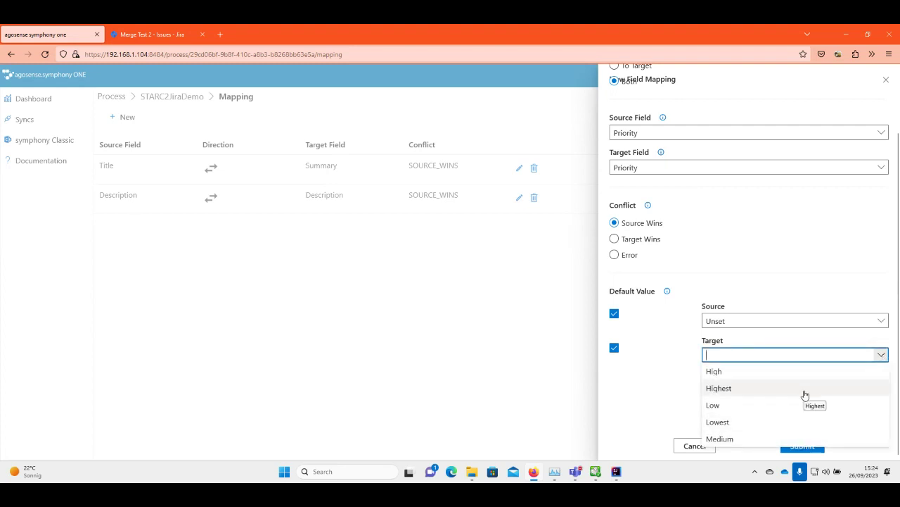
left_click(777, 422)
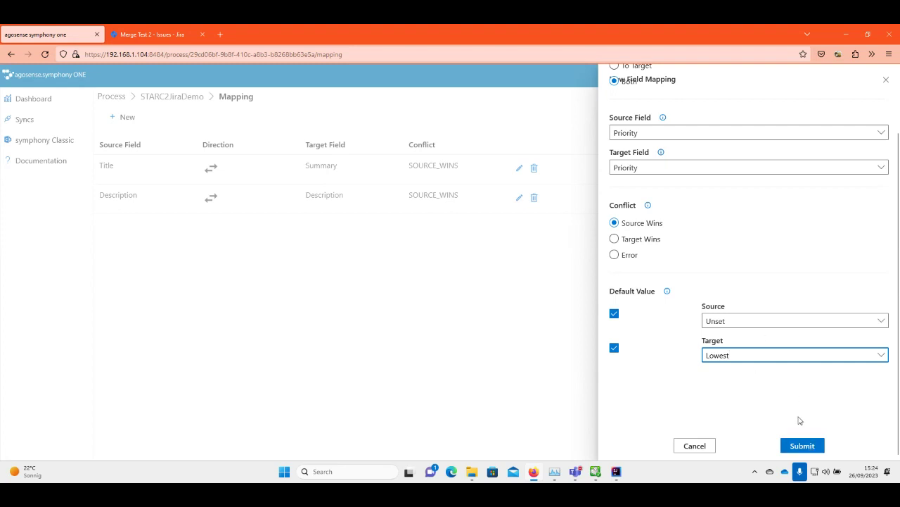
left_click(800, 448)
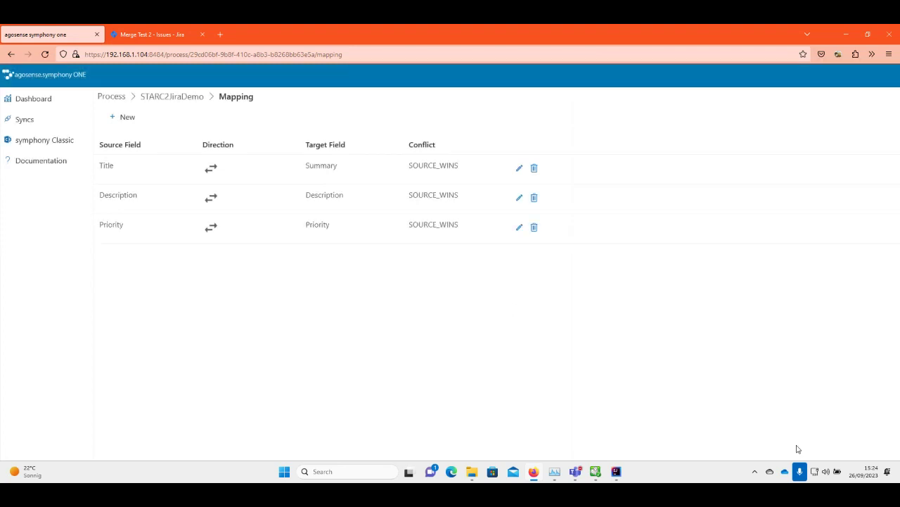
Open the value mappings of the Priority field mapping and add one from source value Unset to target value Lowest
left_click(288, 230)
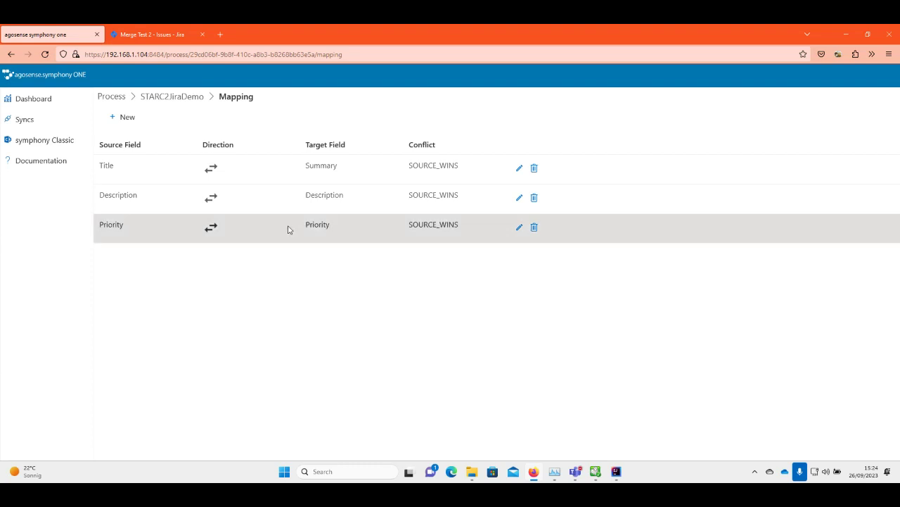
left_click(288, 229)
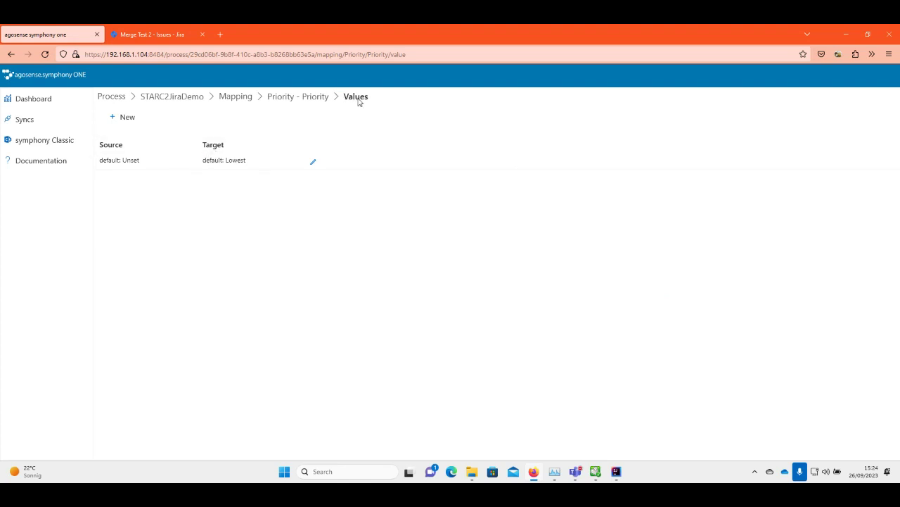
left_click(122, 123)
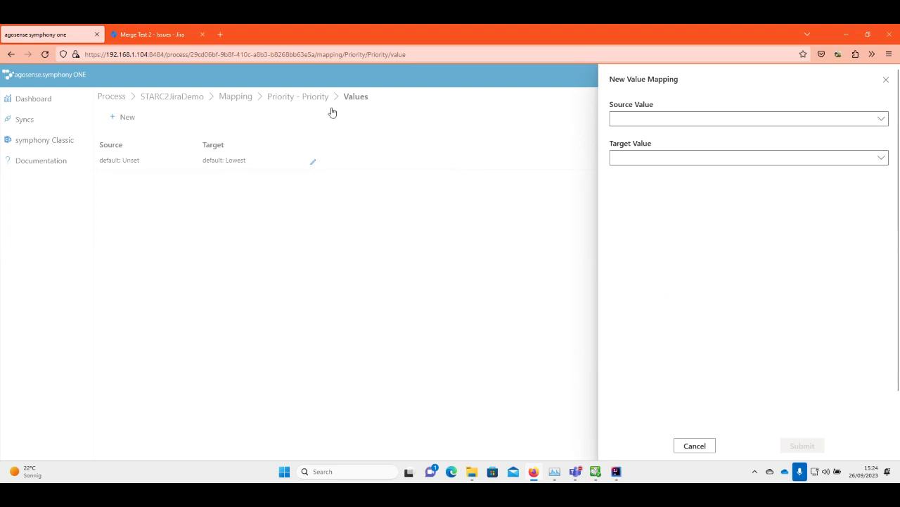
left_click(880, 120)
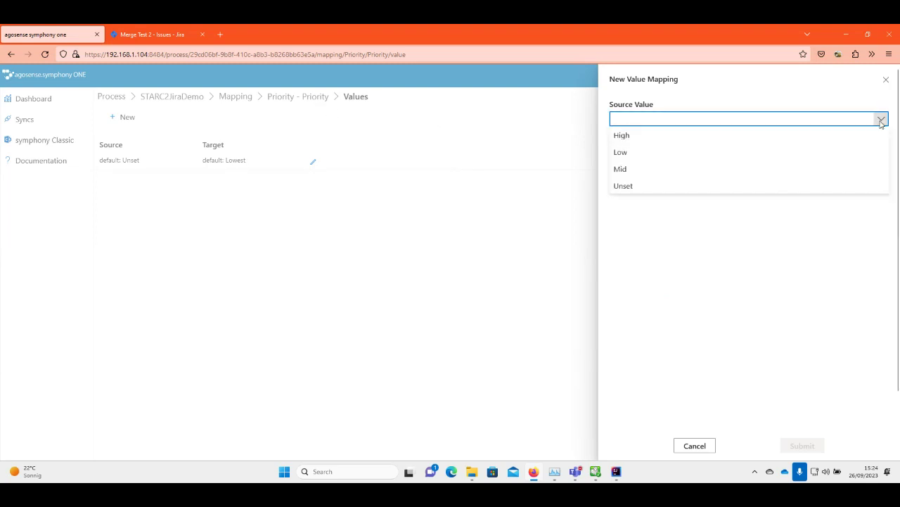
left_click(677, 187)
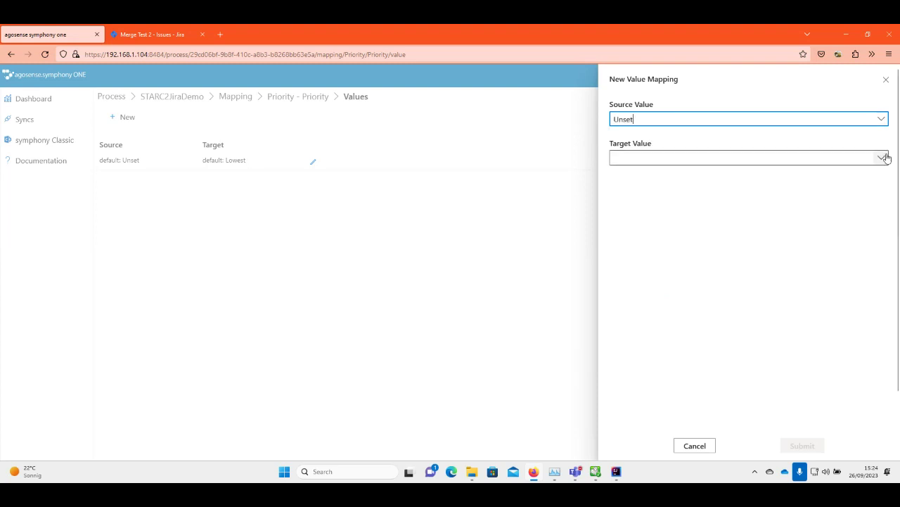
left_click(885, 158)
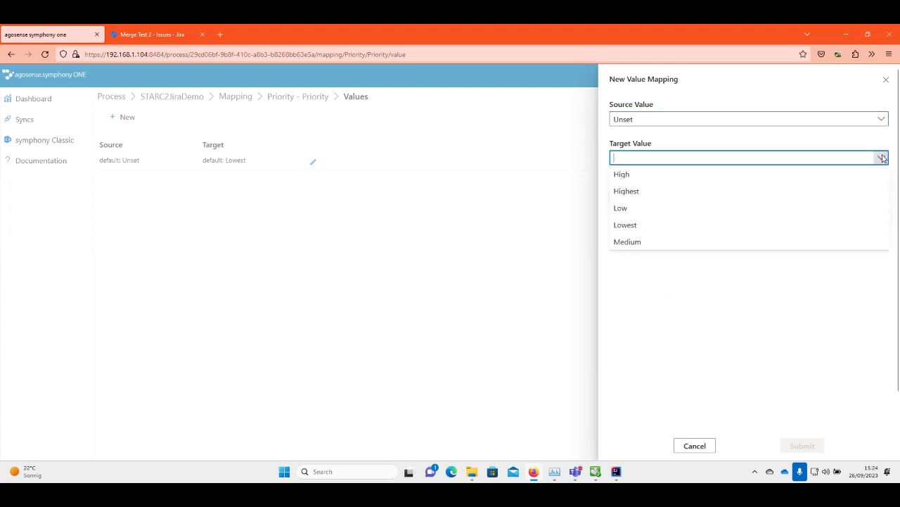
left_click(730, 232)
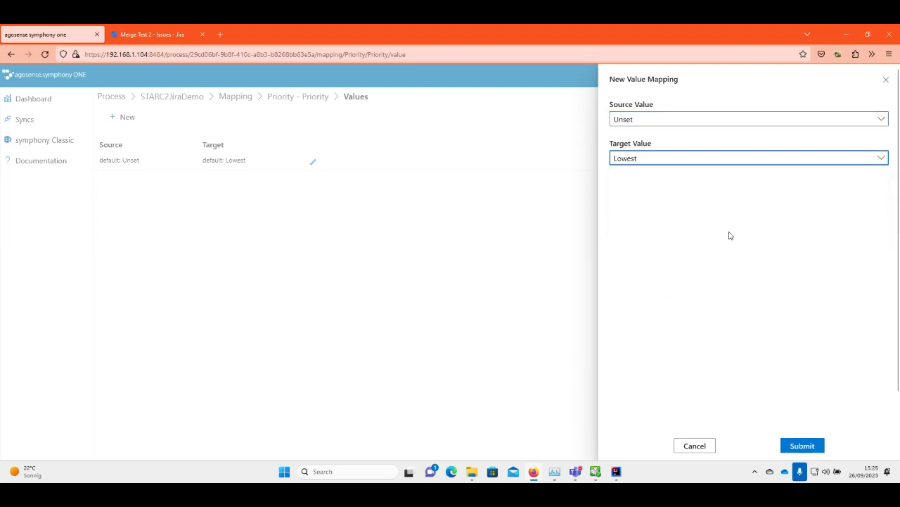
left_click(801, 446)
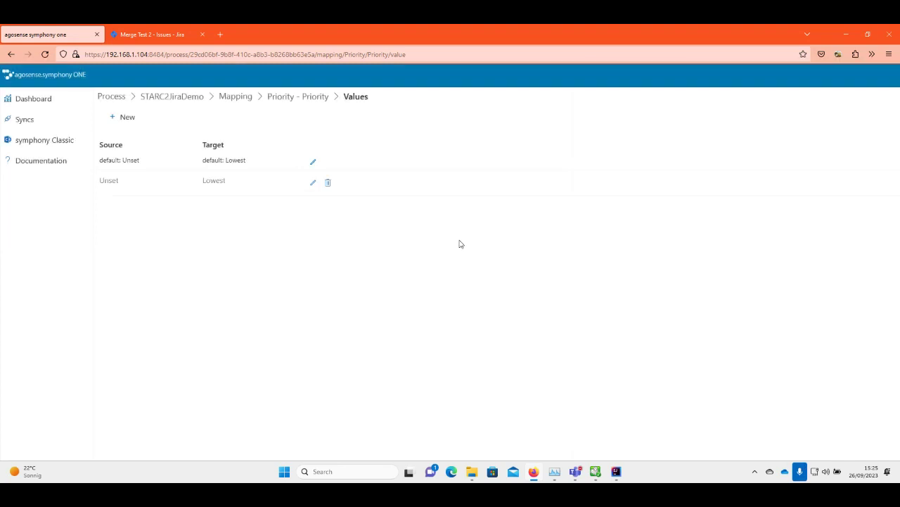
Add a Priority value mapping from source value Low to target value Low
left_click(129, 119)
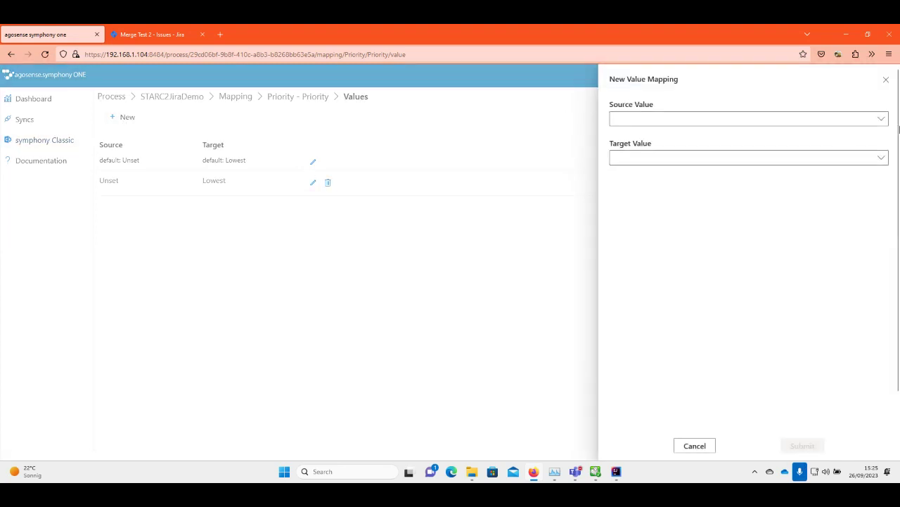
left_click(883, 125)
left_click(790, 155)
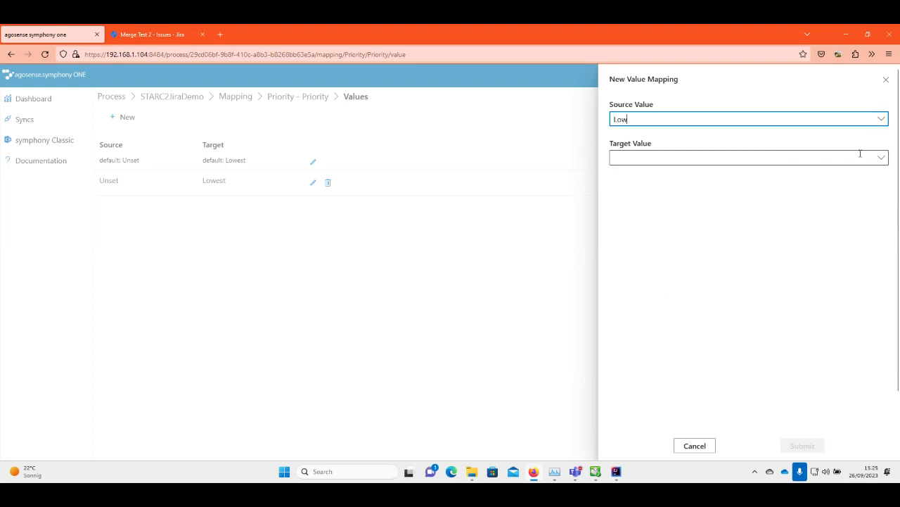
left_click(885, 158)
left_click(804, 207)
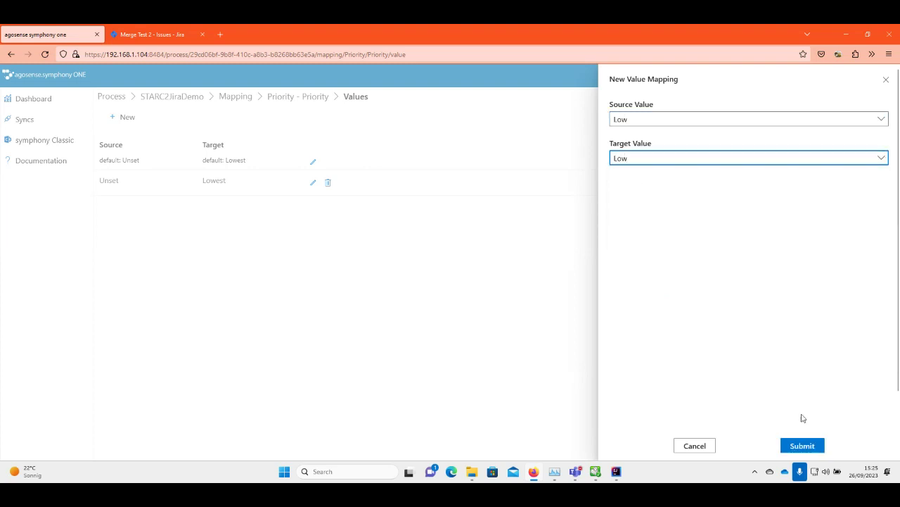
left_click(802, 444)
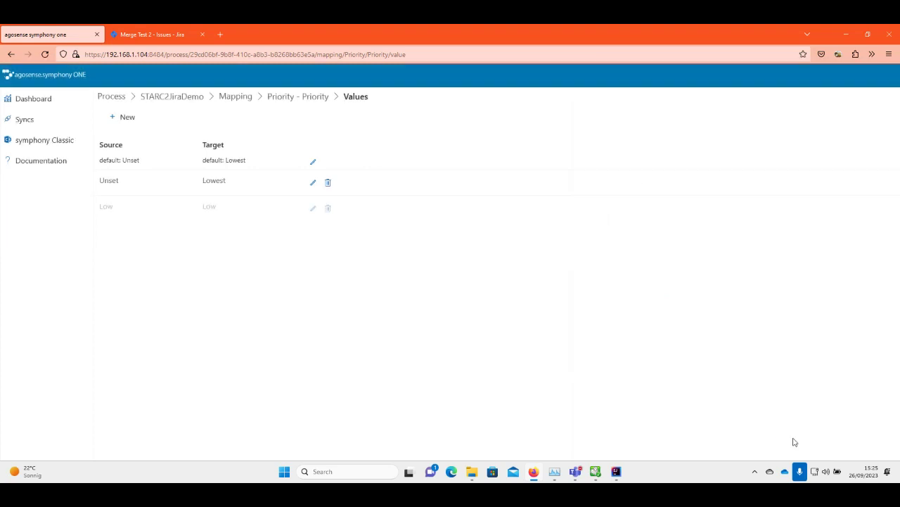
Add a Priority value mapping from source value Mid to target value Medium
left_click(118, 119)
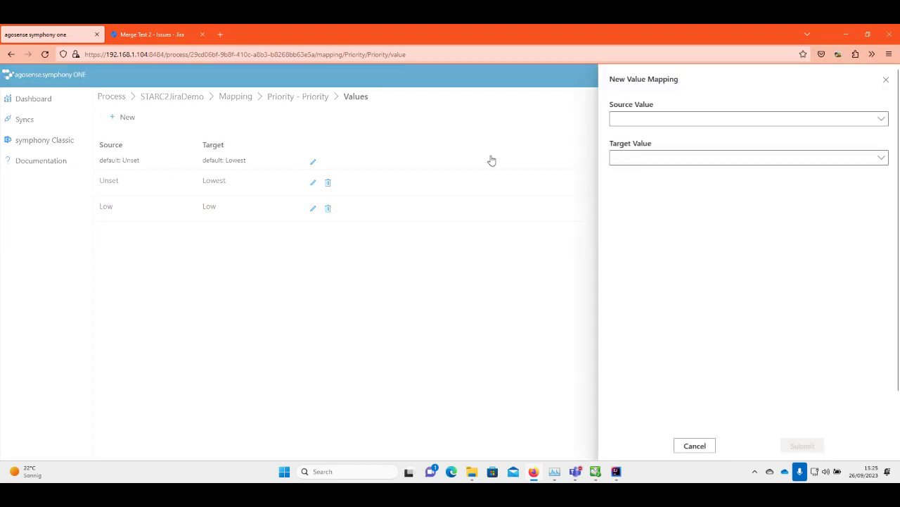
left_click(880, 118)
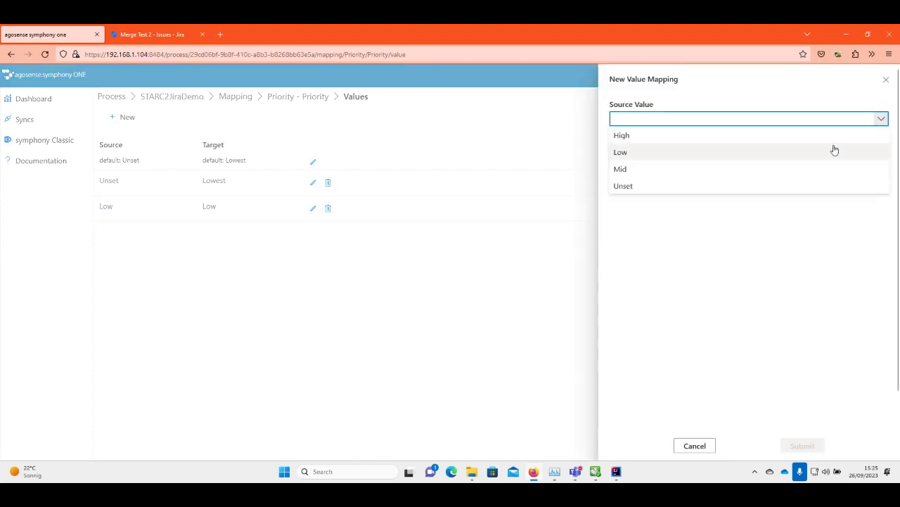
left_click(821, 176)
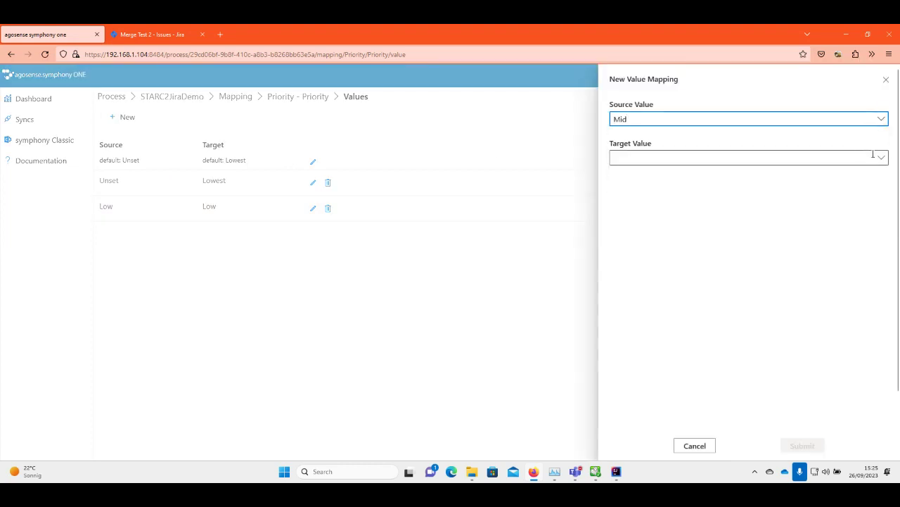
left_click(881, 157)
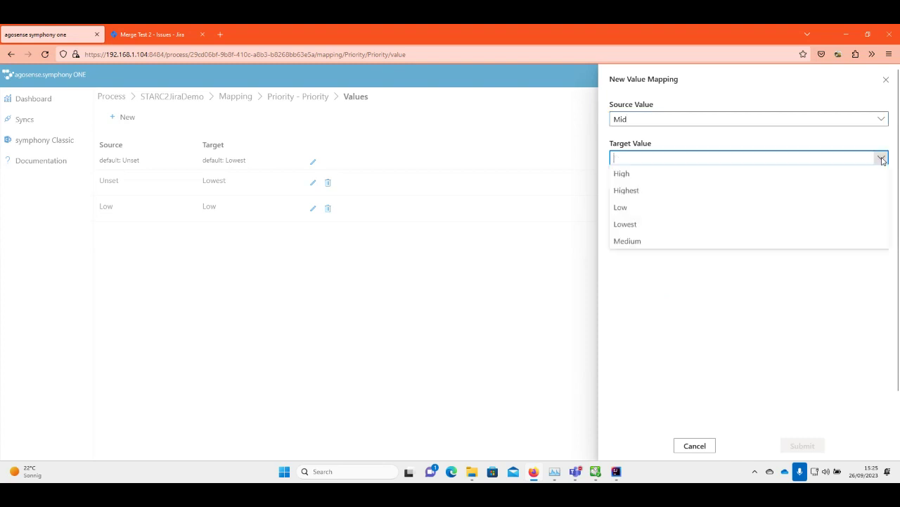
left_click(810, 242)
left_click(815, 446)
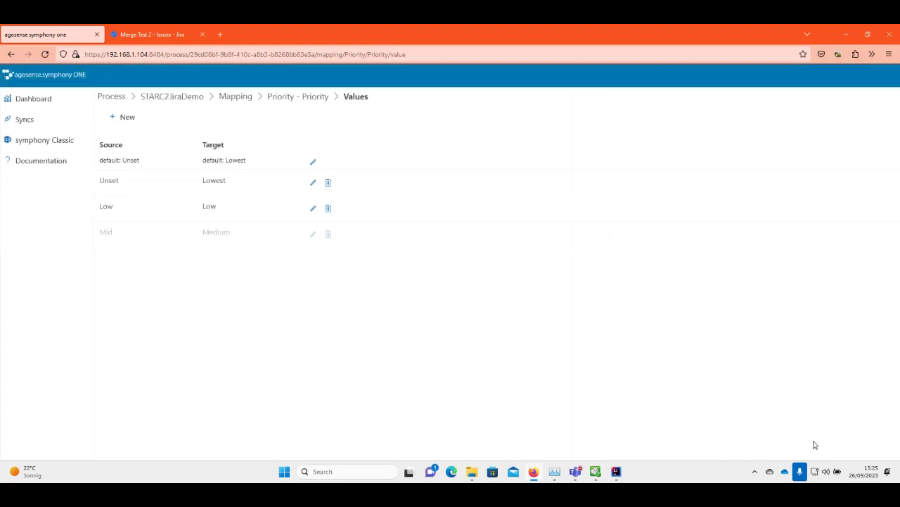
Add a Priority value mapping from source value High to target value High, leaving no further value mapping form open
left_click(118, 118)
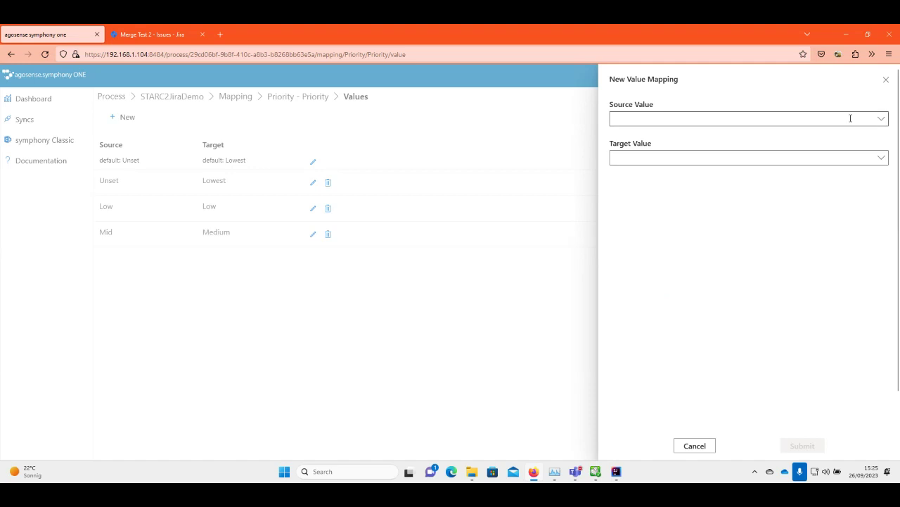
left_click(880, 119)
left_click(816, 136)
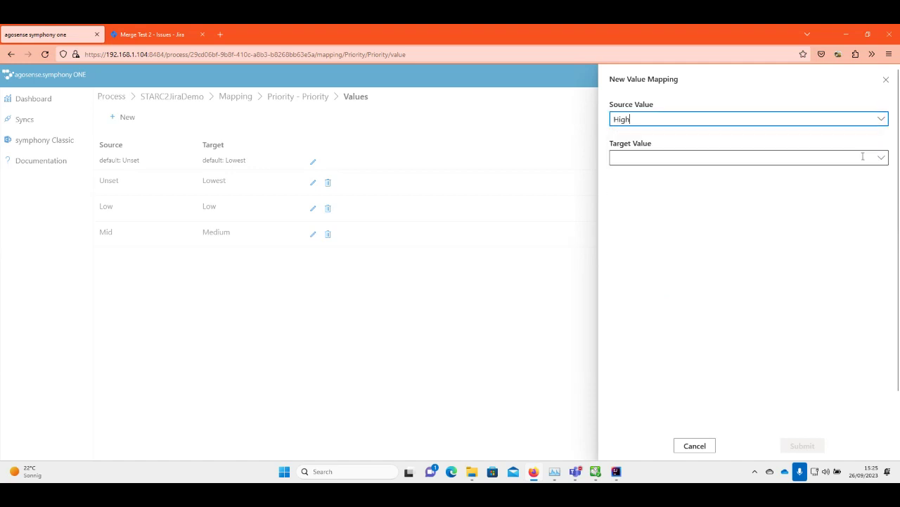
left_click(876, 158)
left_click(843, 179)
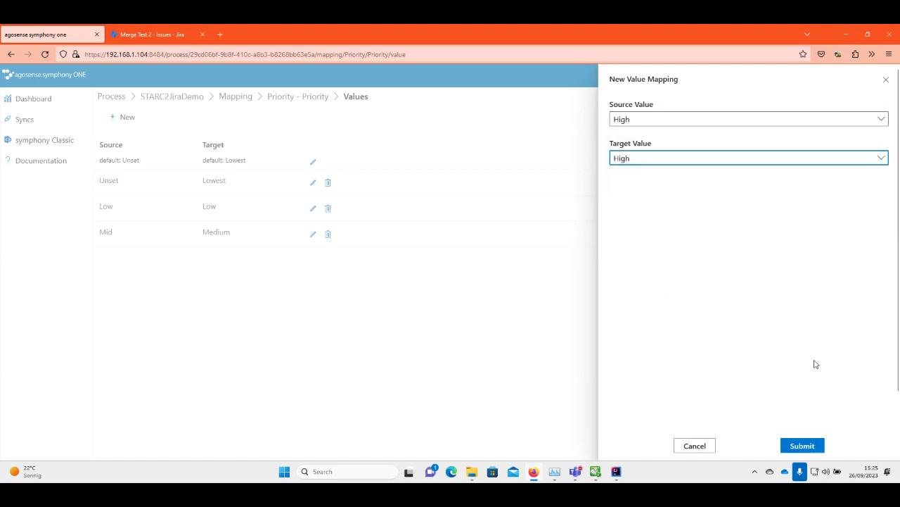
left_click(803, 445)
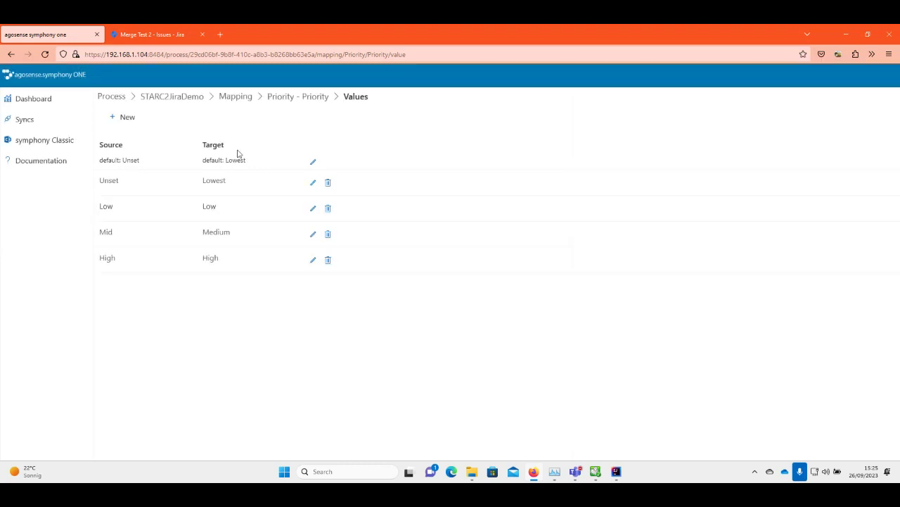
left_click(118, 121)
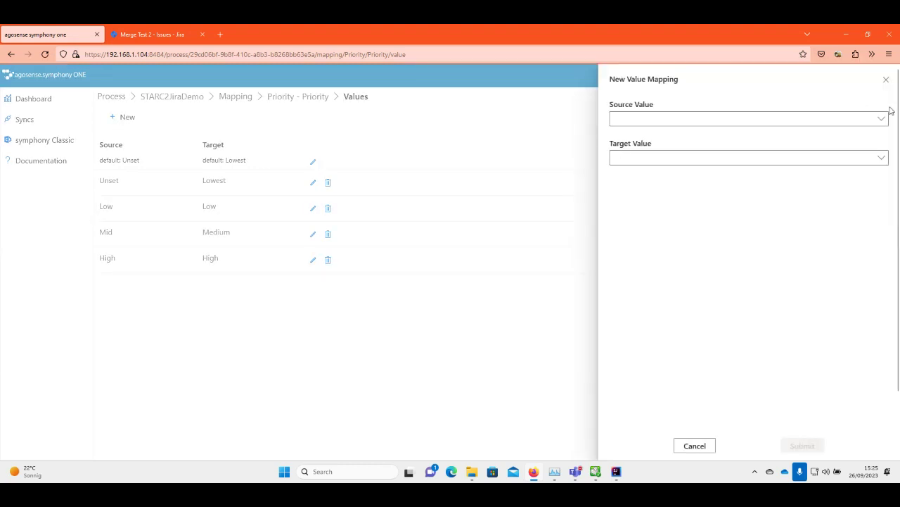
left_click(885, 80)
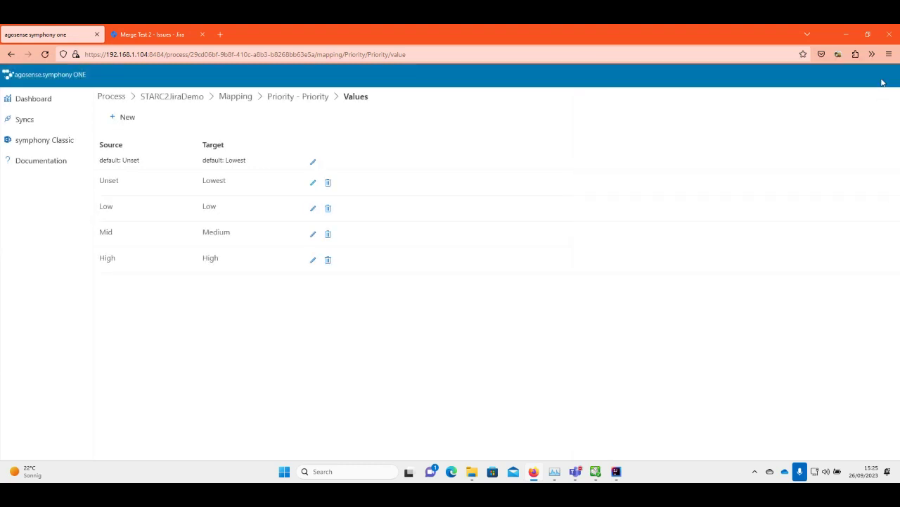
Add a Priority value mapping from source value High to target value Highest
left_click(125, 120)
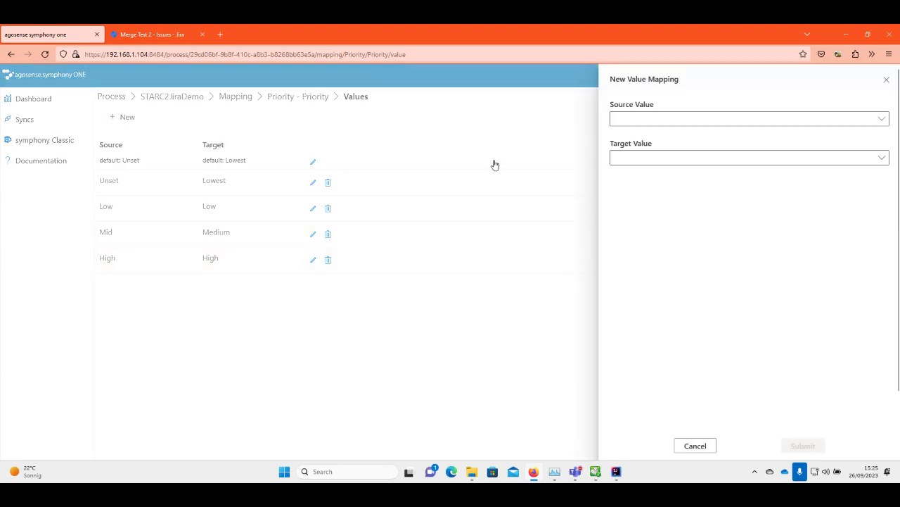
left_click(878, 121)
left_click(845, 140)
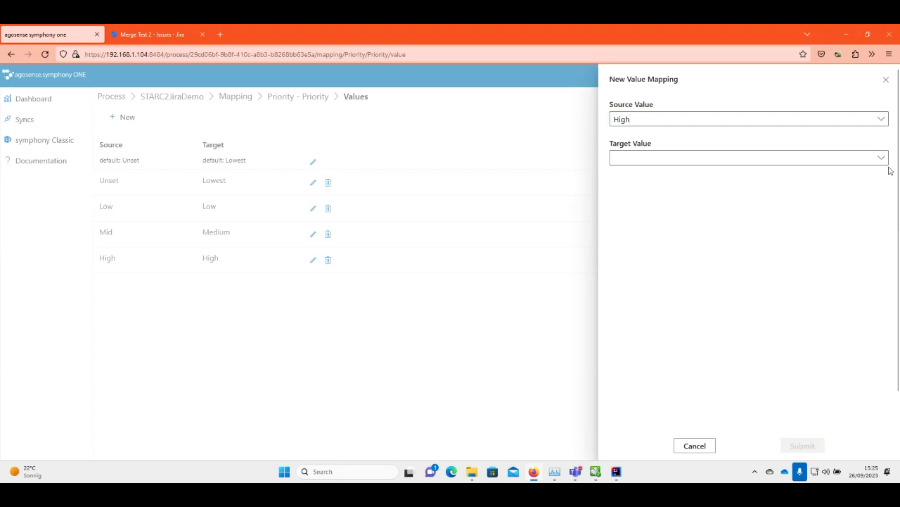
left_click(880, 158)
left_click(846, 176)
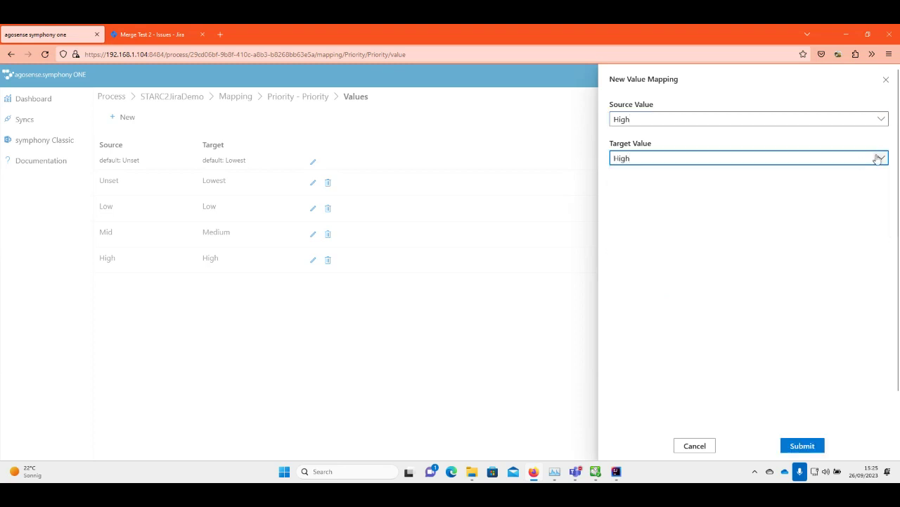
left_click(879, 158)
left_click(834, 191)
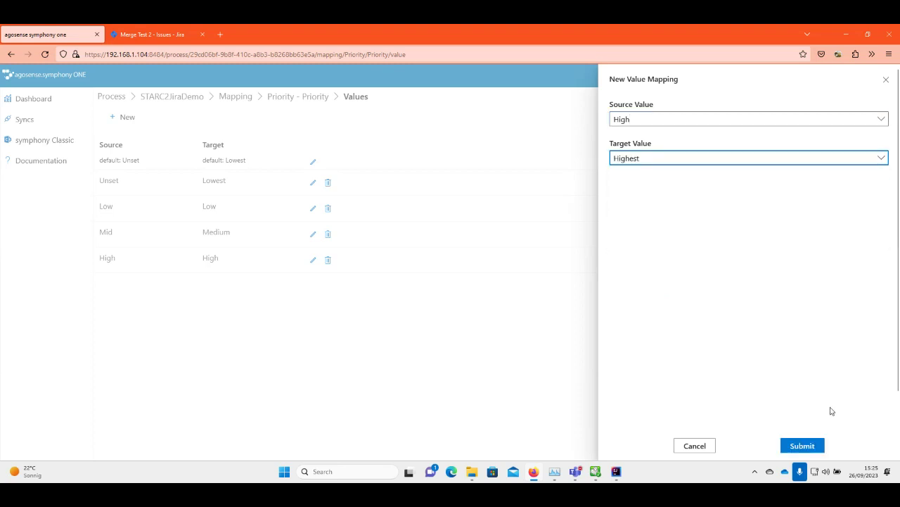
left_click(798, 450)
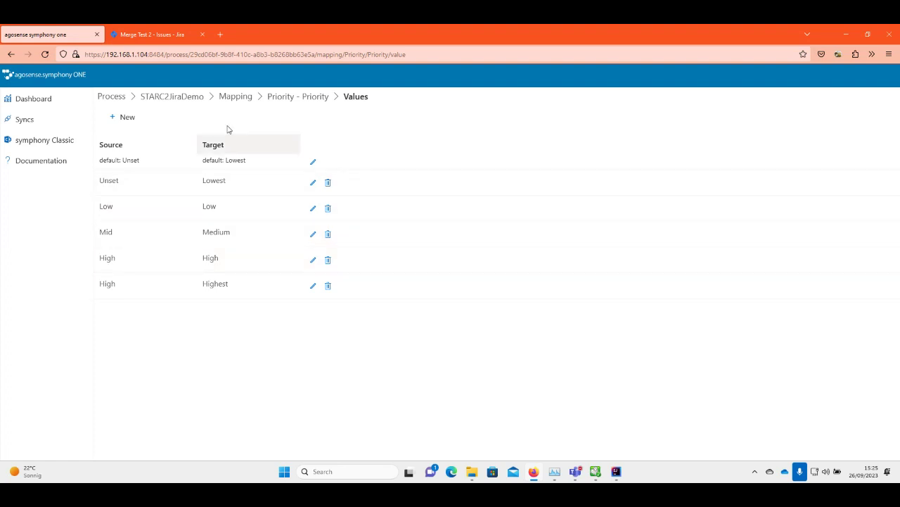
Return to the sync list and look at the extension choices for STARC2JiraDemo, trying STARC Extension but leaving the settings without assigning it
left_click(233, 97)
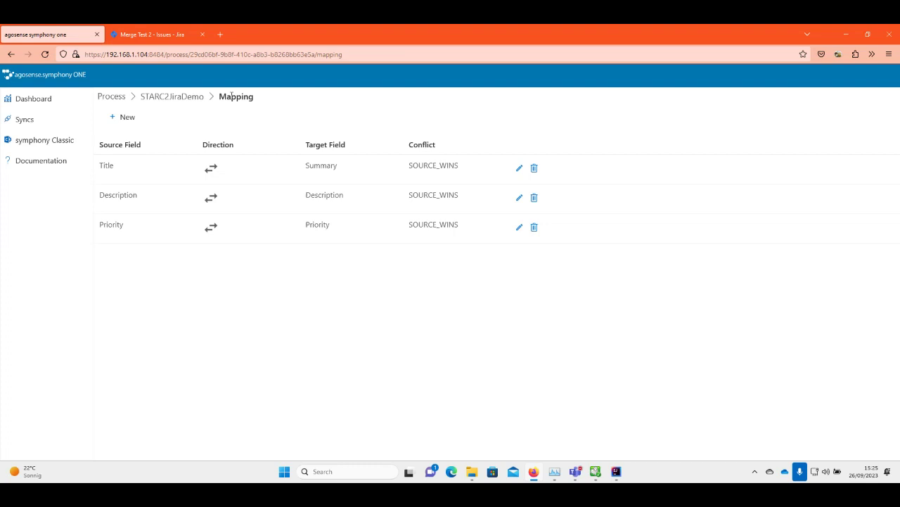
left_click(113, 97)
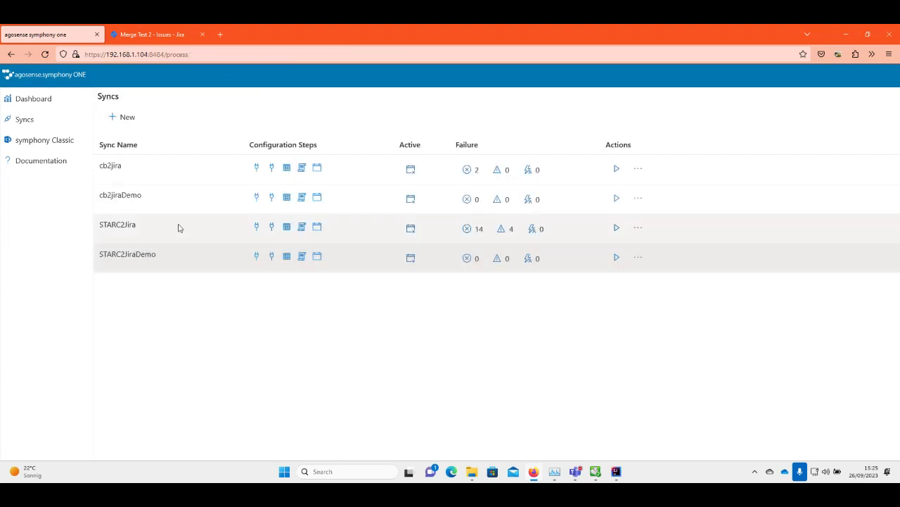
left_click(301, 256)
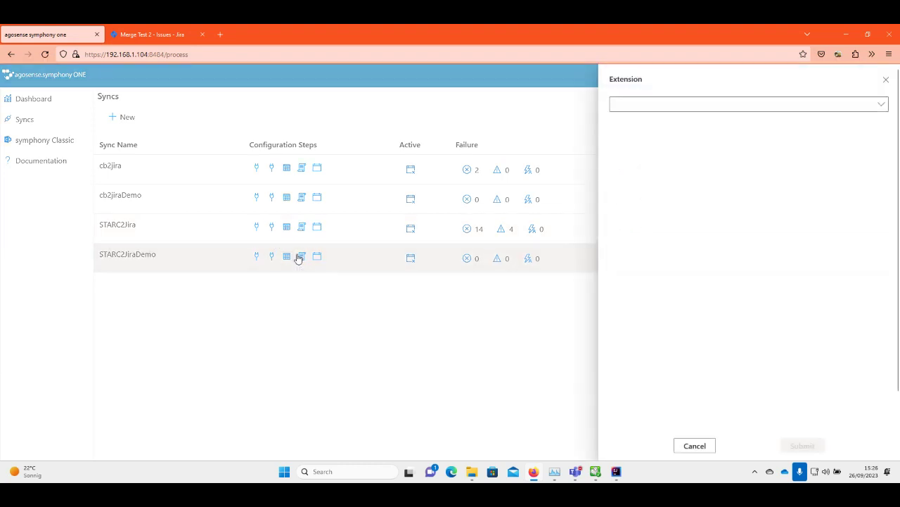
left_click(880, 106)
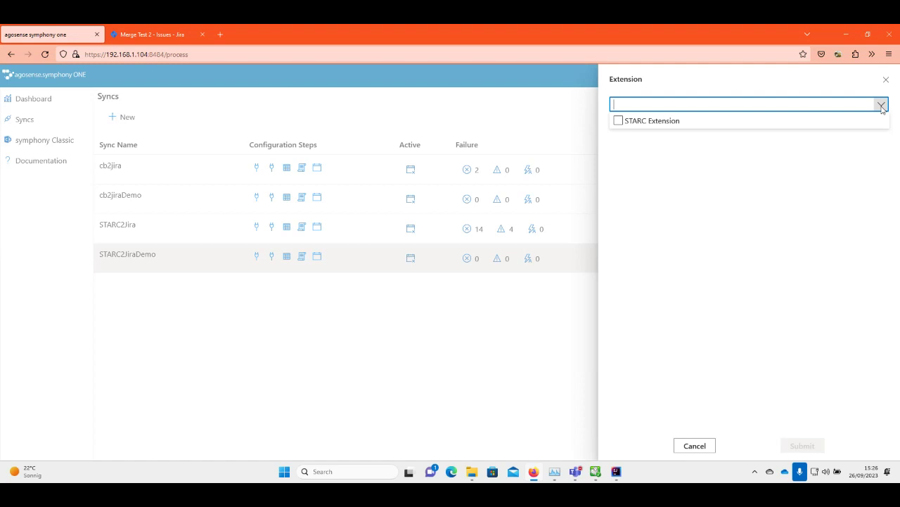
left_click(679, 122)
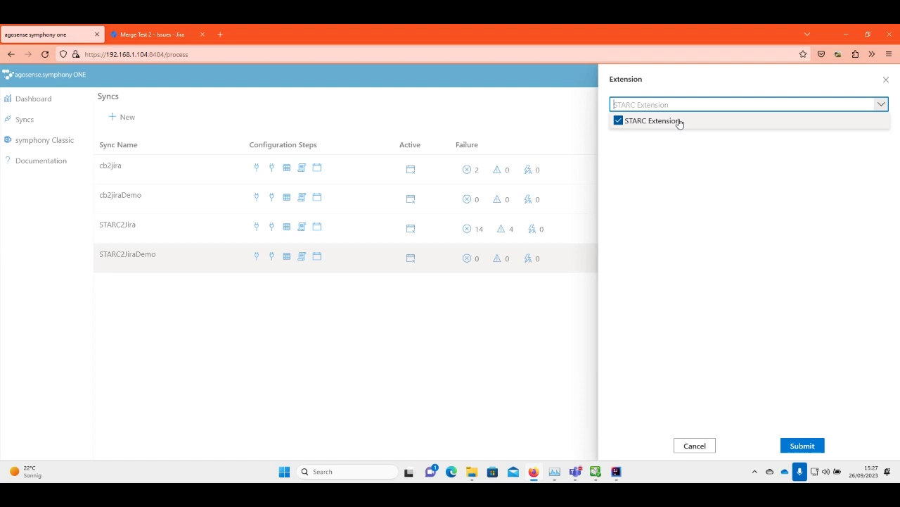
left_click(679, 123)
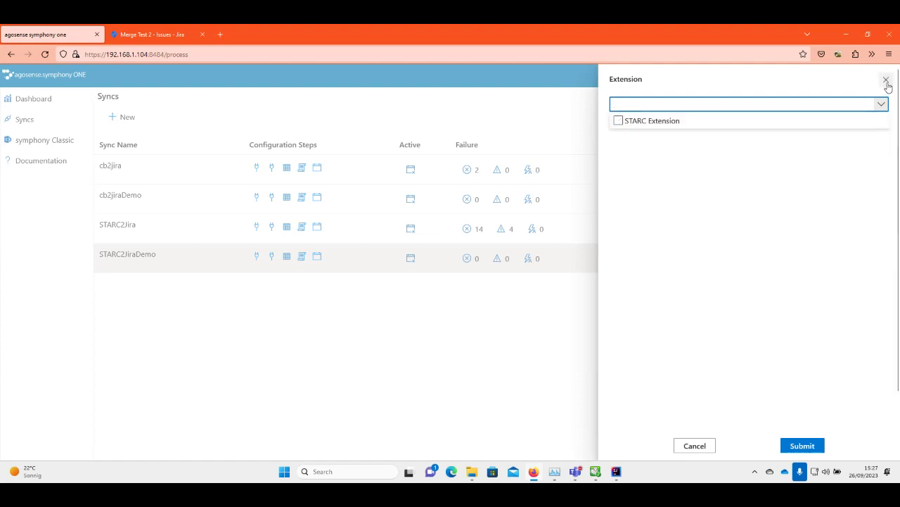
left_click(885, 81)
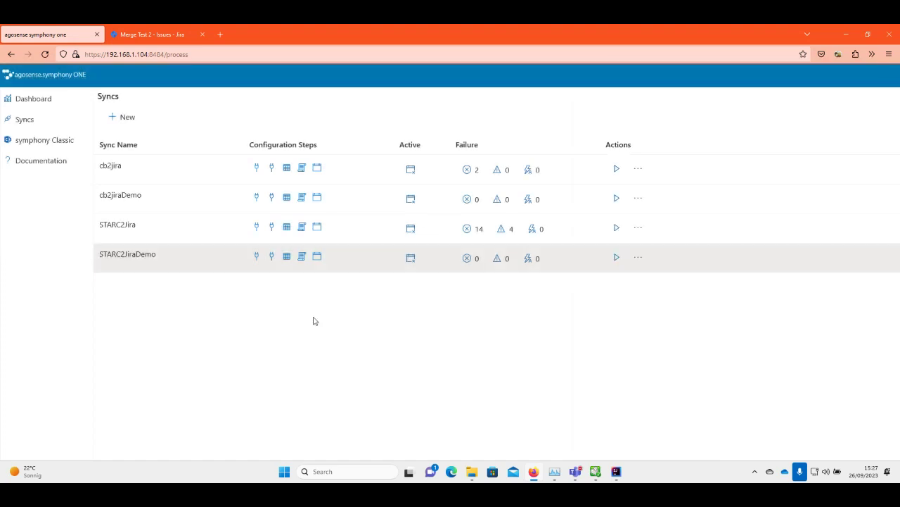
Try out an active schedule for STARC2JiraDemo with an hour step of 2 and discard the schedule changes
left_click(317, 256)
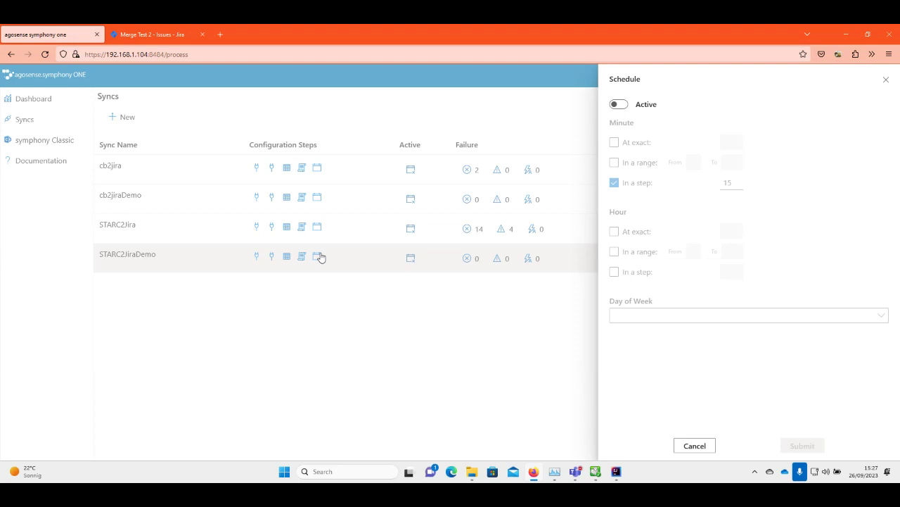
left_click(623, 105)
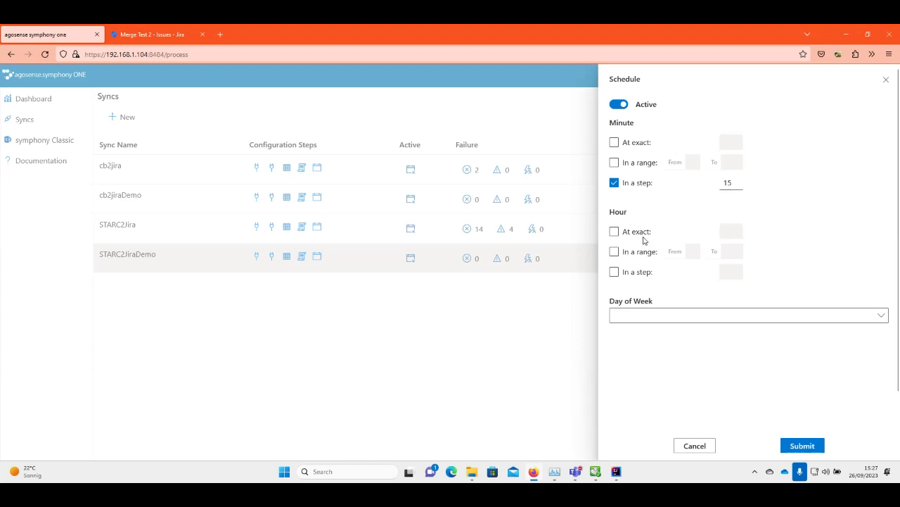
left_click(614, 272)
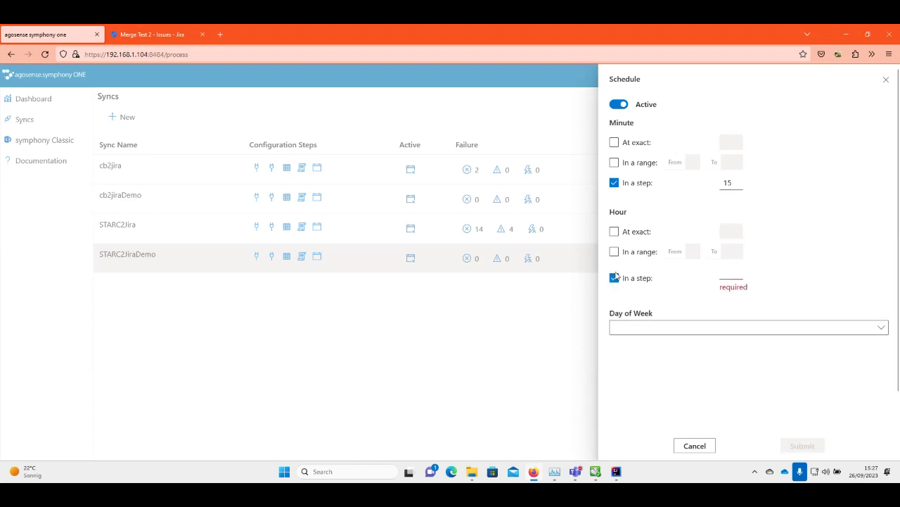
left_click(731, 274)
type("2")
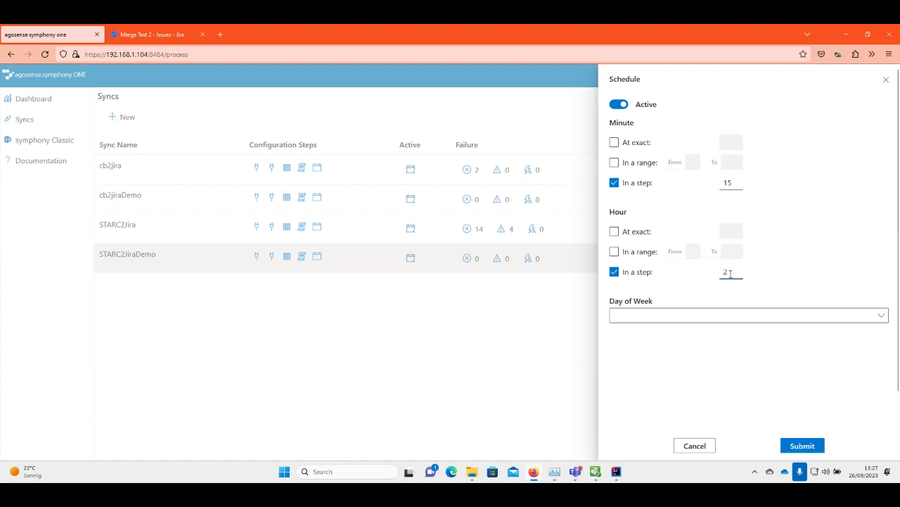
left_click(612, 275)
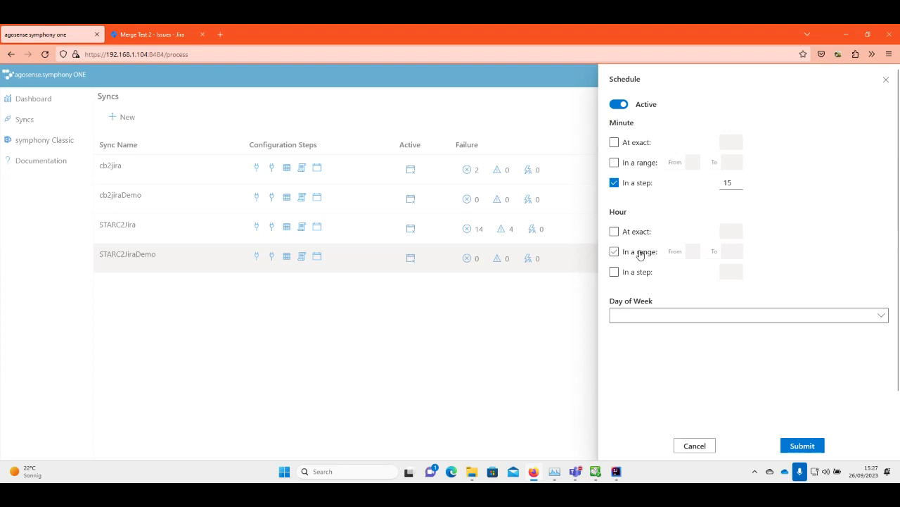
left_click(882, 316)
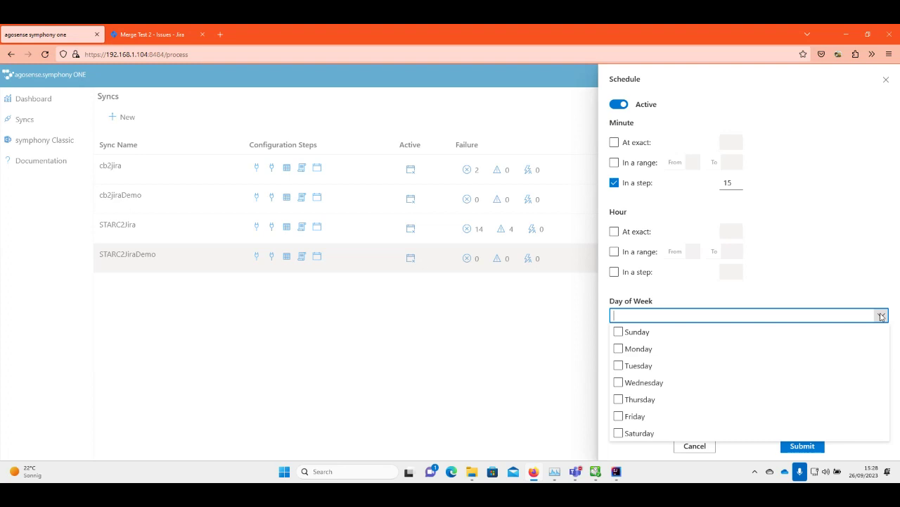
left_click(615, 107)
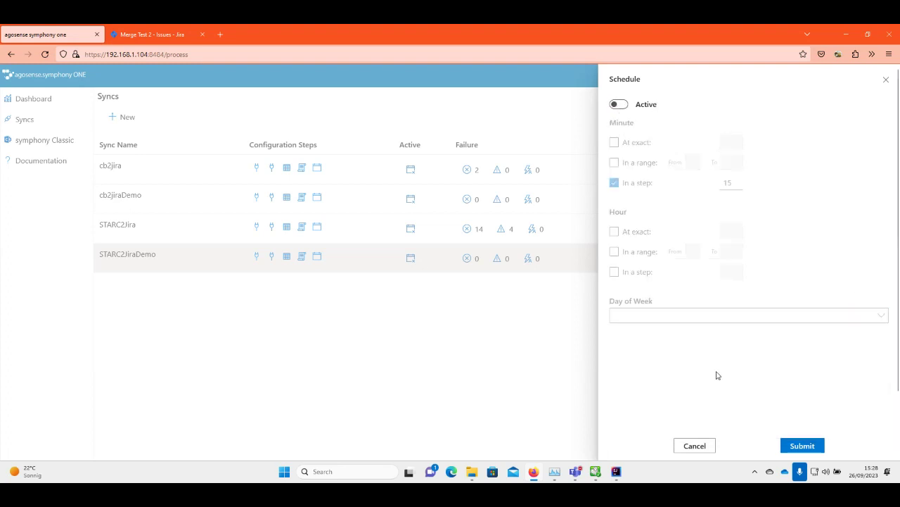
left_click(700, 446)
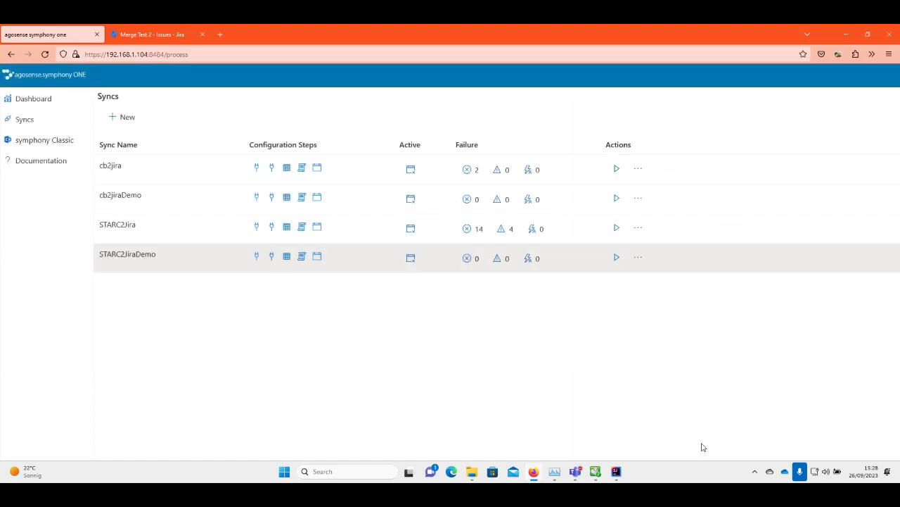
left_click(318, 258)
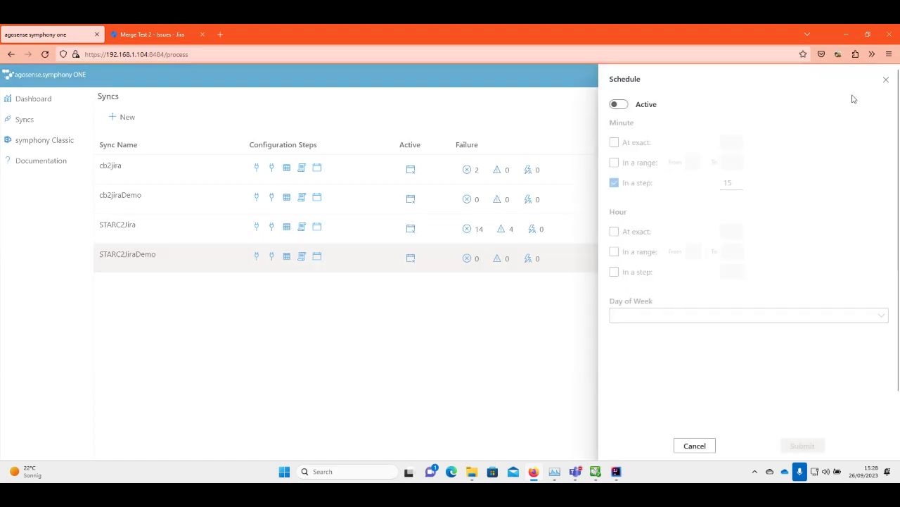
left_click(887, 80)
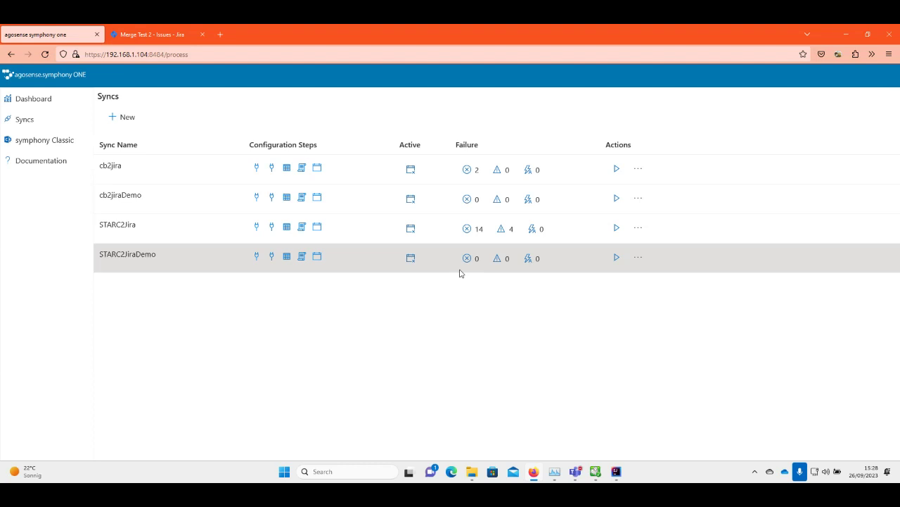
Run a full synchronization of STARC2JiraDemo and open the refreshed dashboard to check its progress
left_click(617, 258)
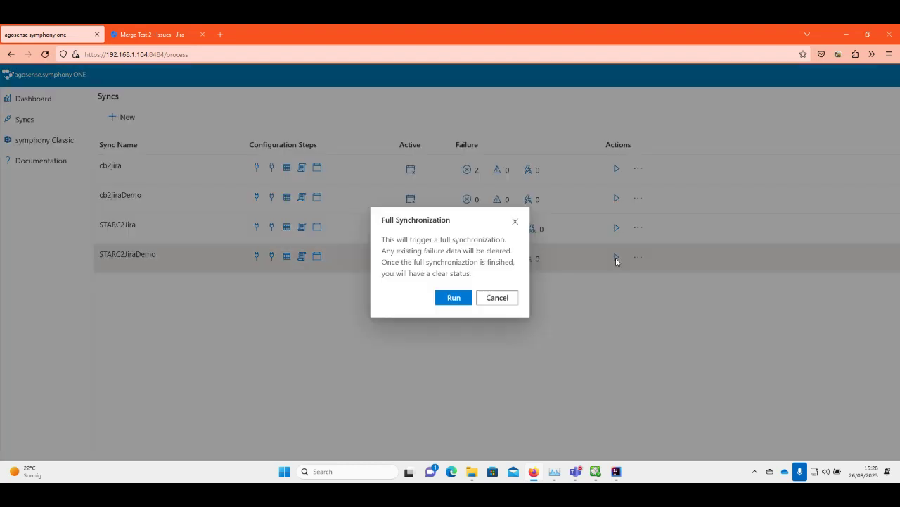
left_click(456, 297)
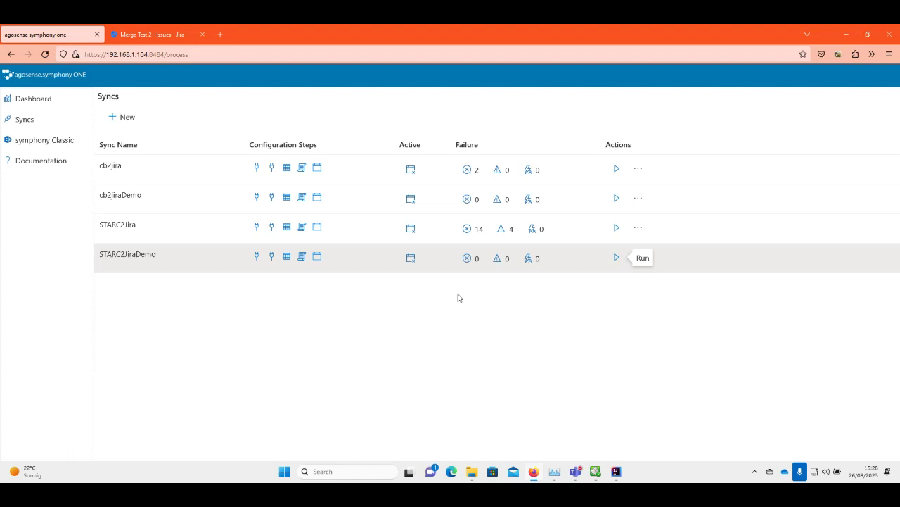
left_click(61, 105)
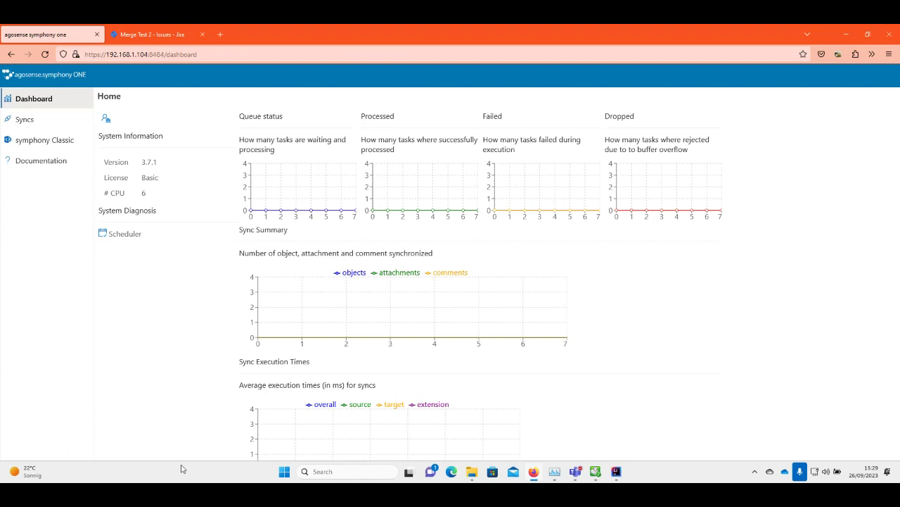
mouse_move(524, 308)
key("F5")
Check the Merge Test 2 issues in Jira and the symphony dashboard for synchronized data, refreshing both, and return to the sync list
left_click(170, 36)
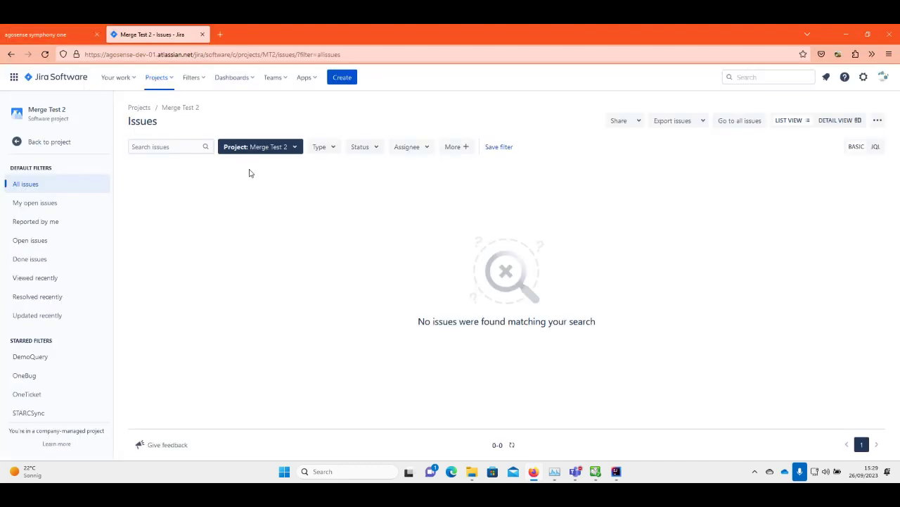
key("F5")
left_click(83, 35)
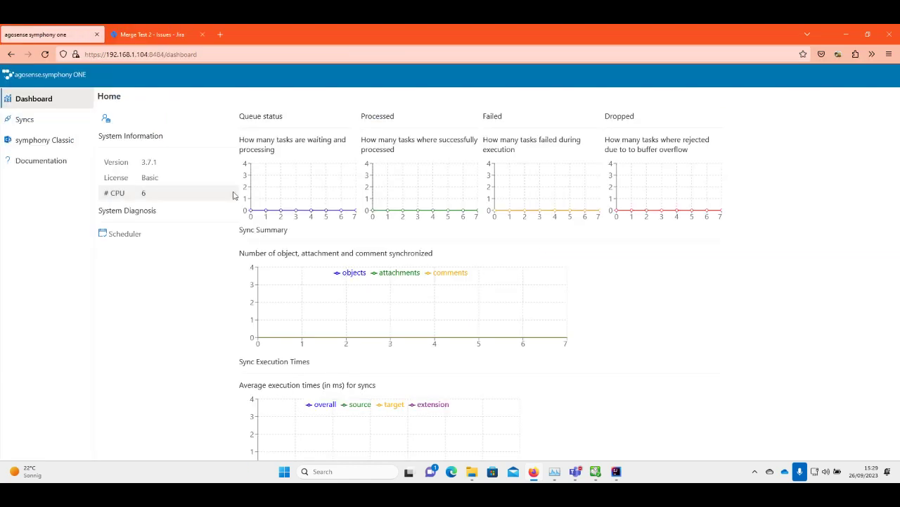
key("F5")
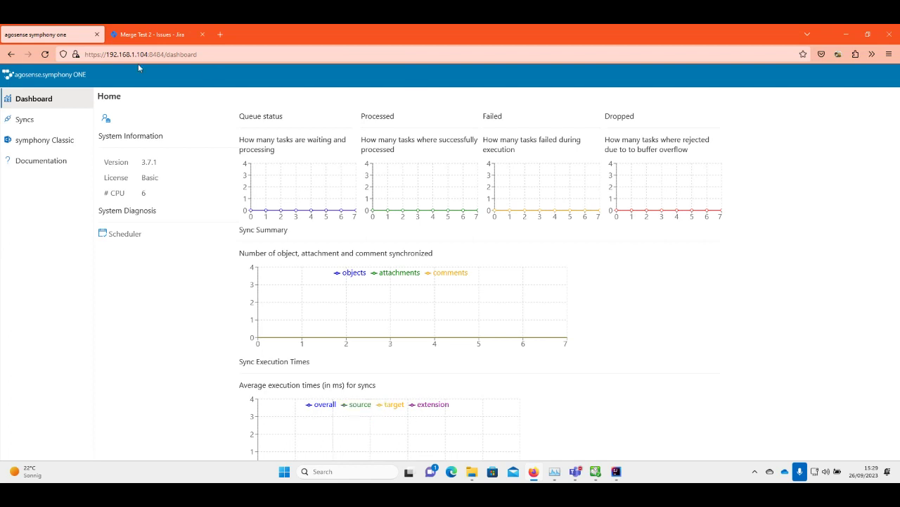
left_click(44, 54)
left_click(149, 36)
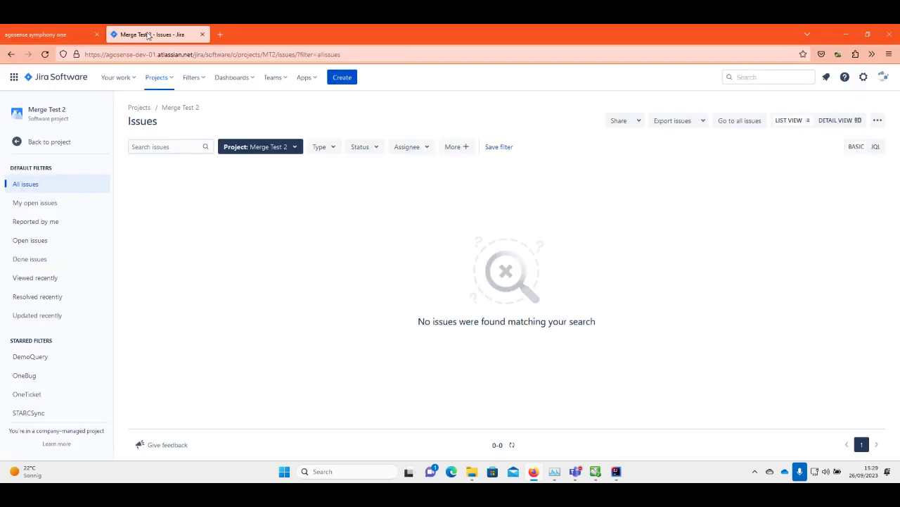
key("F5")
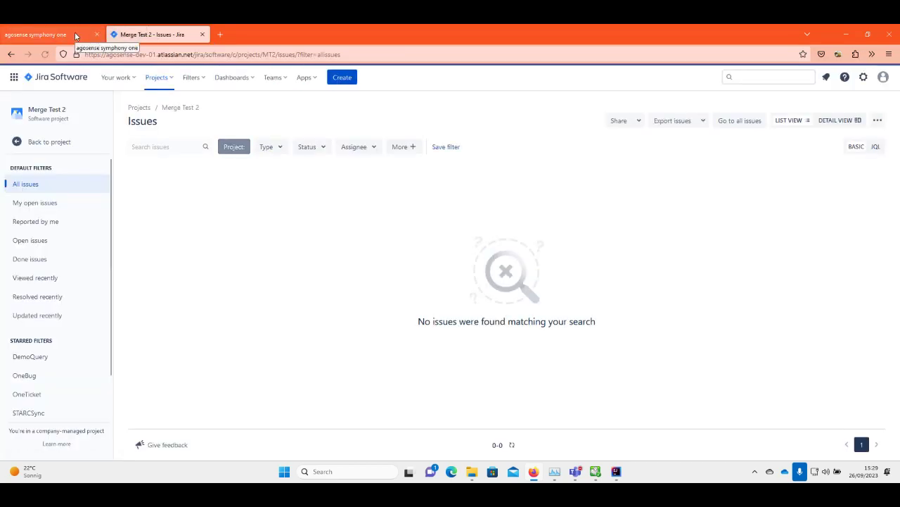
left_click(76, 35)
left_click(59, 121)
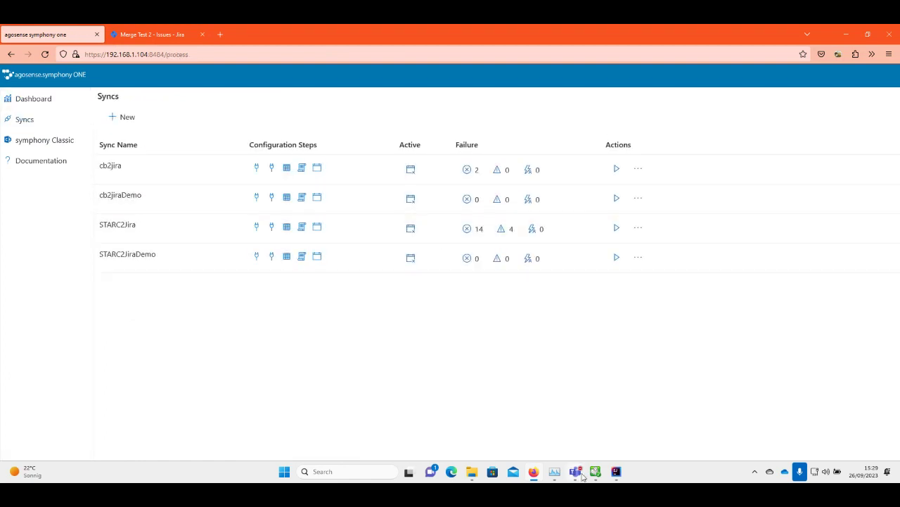
Switch to IntelliJ IDEA, select the StarcExtension class in the project tree, and narrow the tree to widen its code view
mouse_move(617, 473)
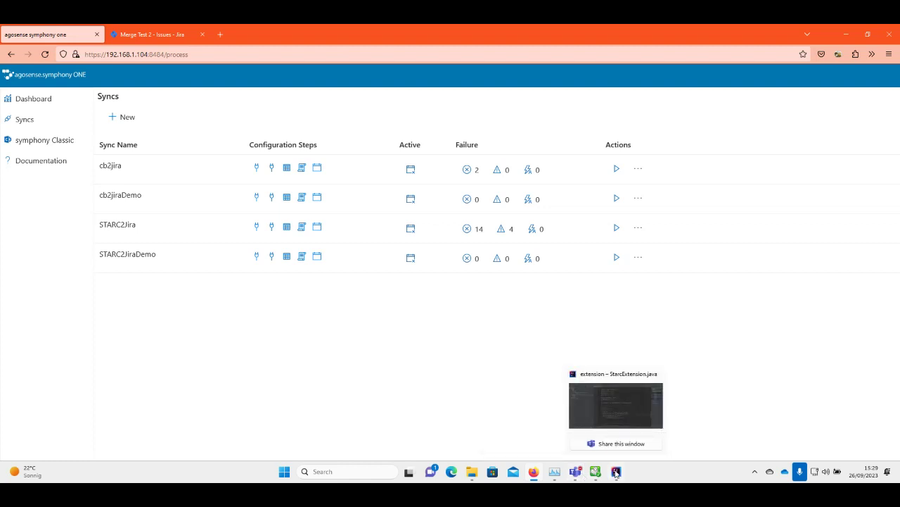
left_click(624, 407)
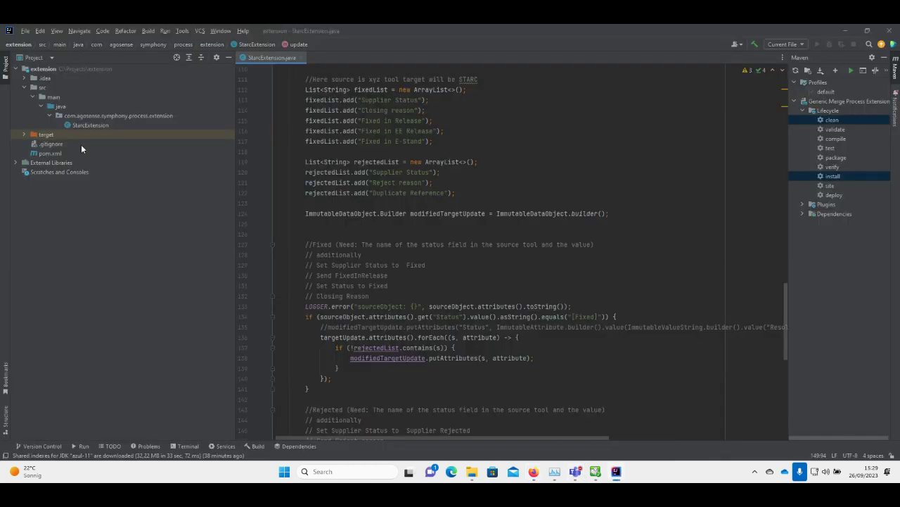
left_click(94, 127)
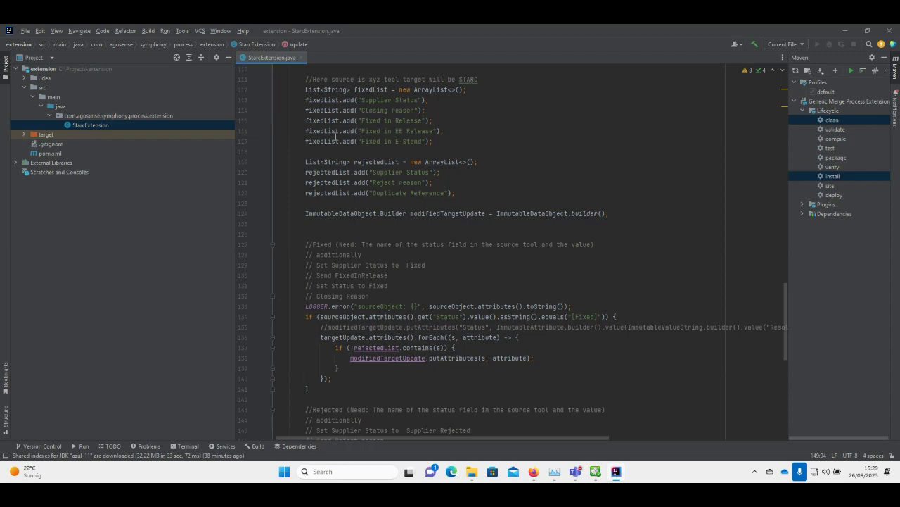
left_click_drag(234, 143, 139, 139)
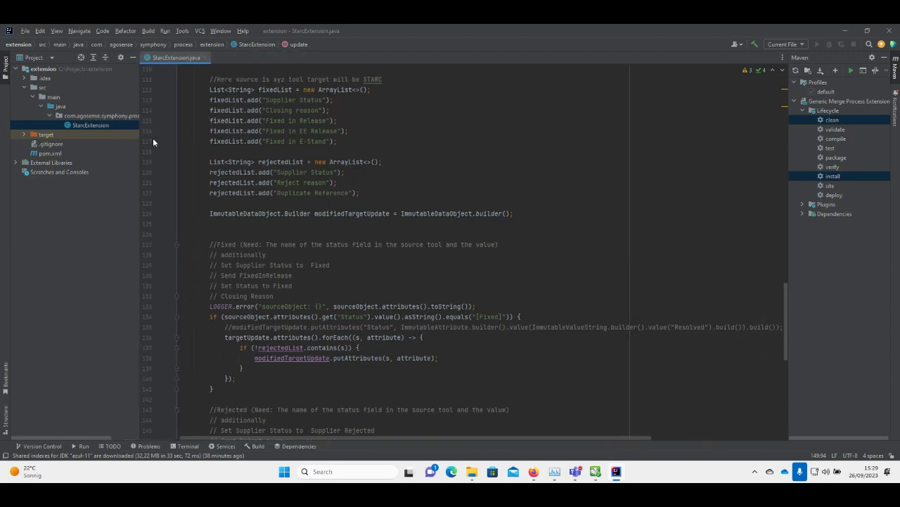
Review the skip and create methods of the StarcExtension class and fold their bodies
scroll(310, 162, "up", 20)
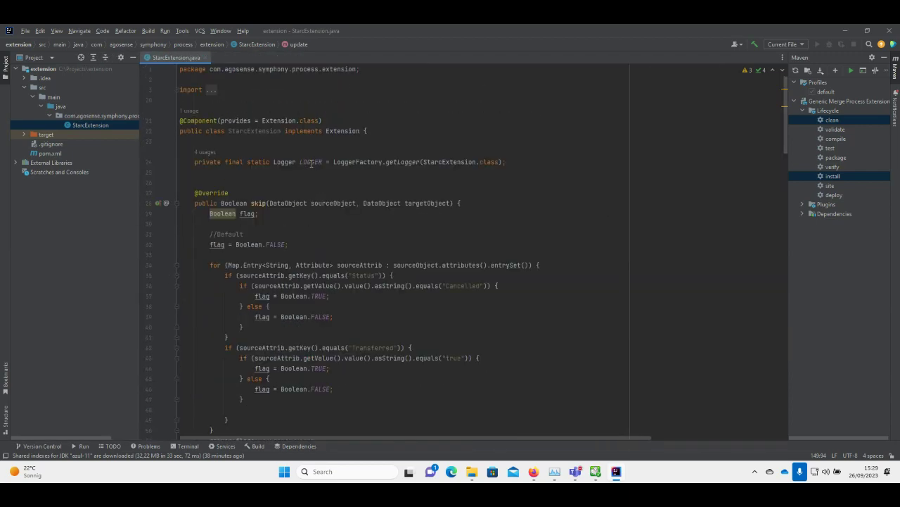
scroll(311, 163, "down", 3)
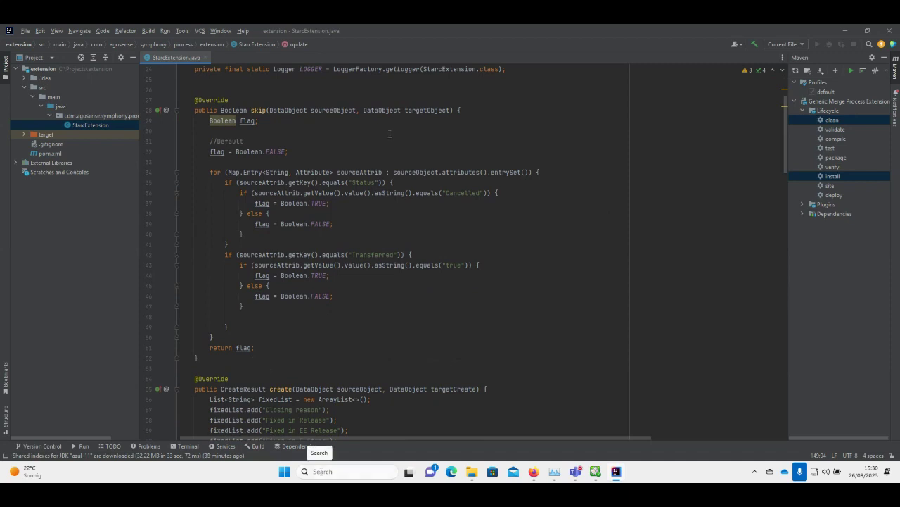
left_click(176, 111)
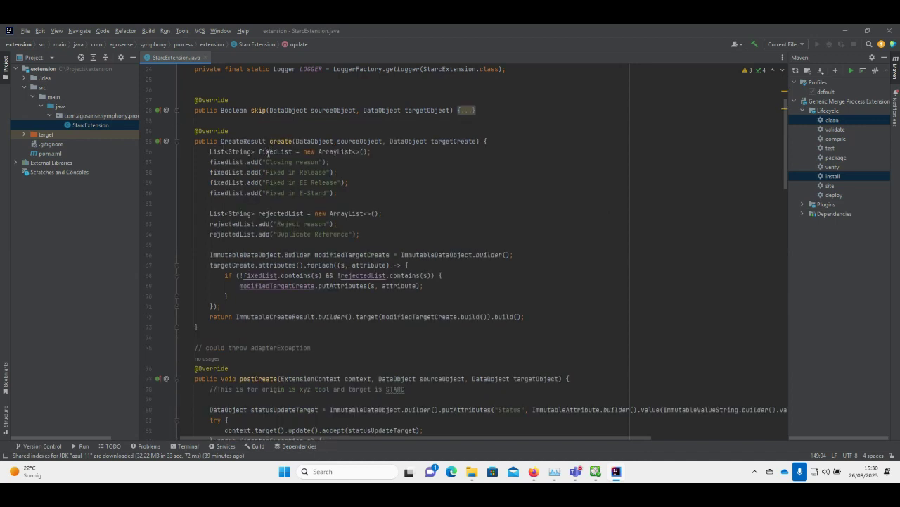
mouse_move(264, 164)
left_click(177, 141)
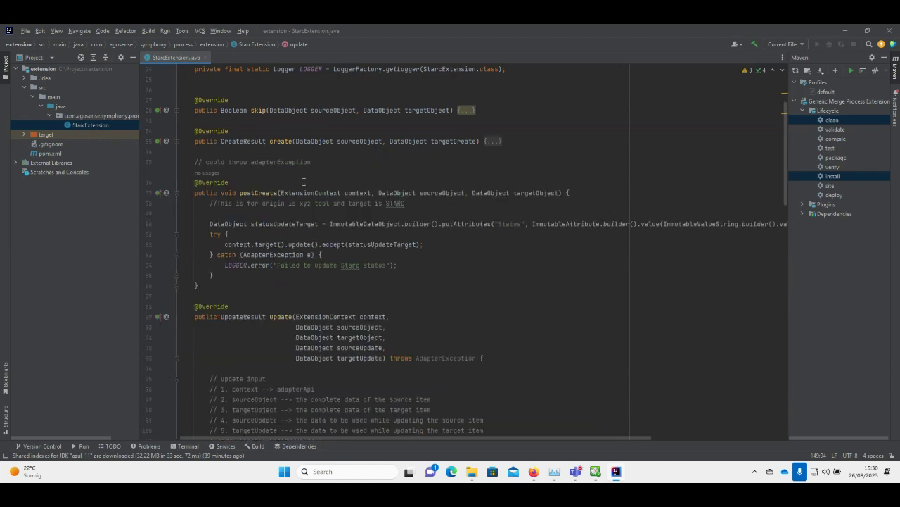
Examine the update method of StarcExtension, including its Fixed, Rejected and Normal Update branches
scroll(293, 339, "down", 5)
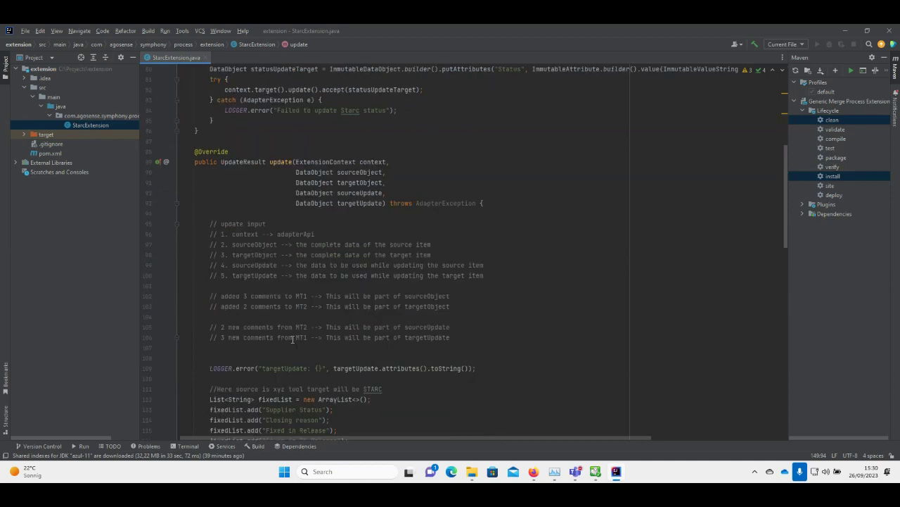
left_click(273, 166)
mouse_move(273, 166)
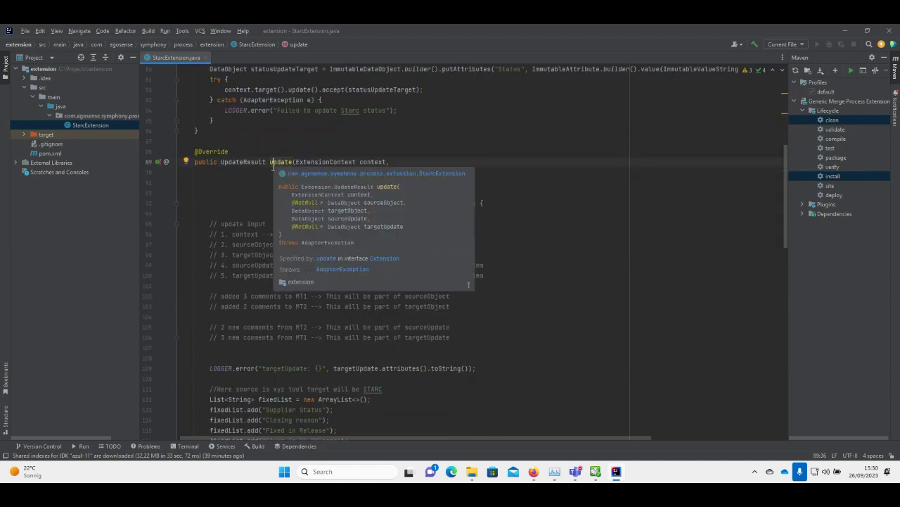
scroll(213, 339, "down", 6)
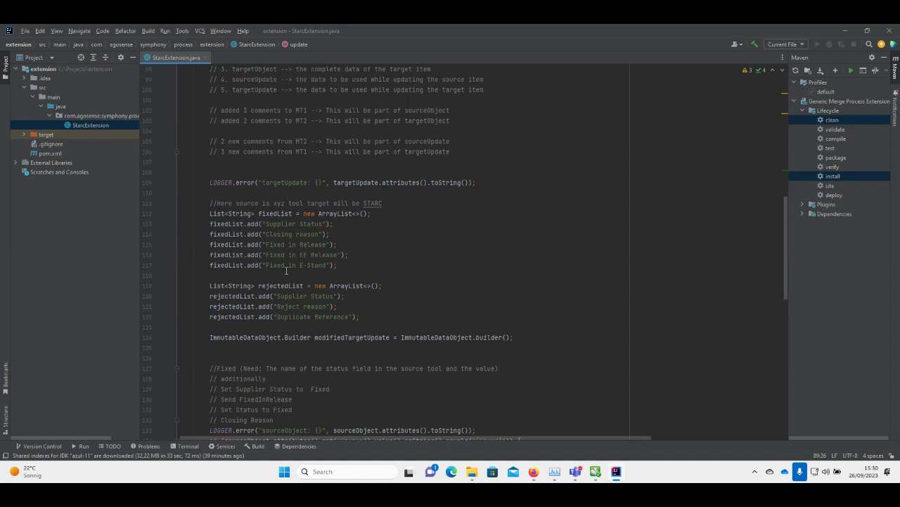
scroll(286, 271, "down", 7)
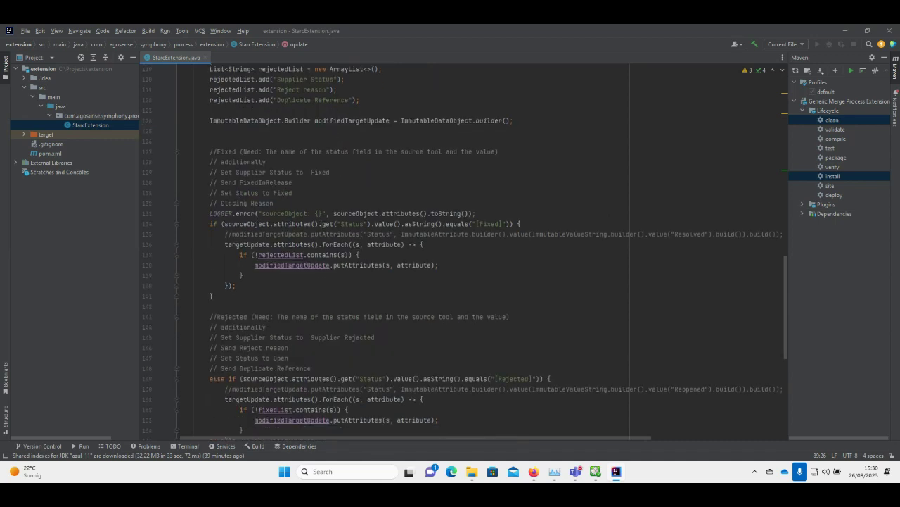
double_click(486, 224)
scroll(524, 265, "down", 1)
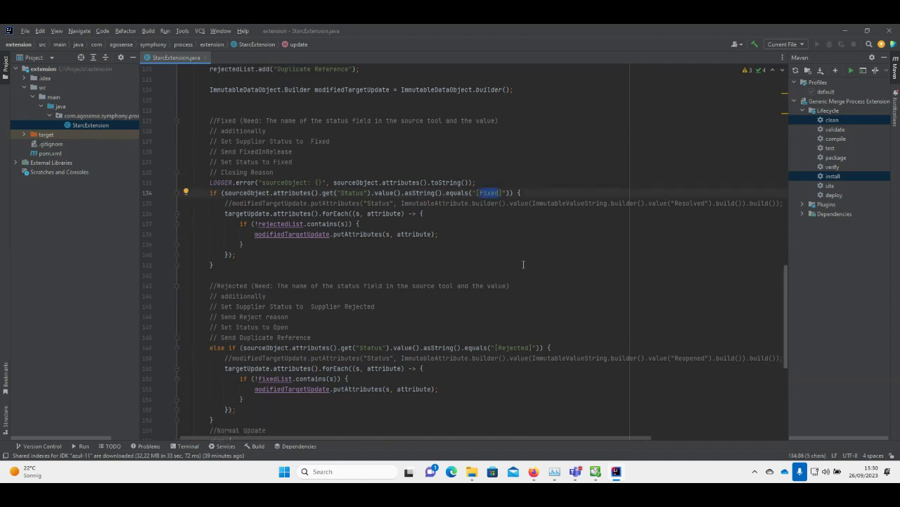
double_click(505, 347)
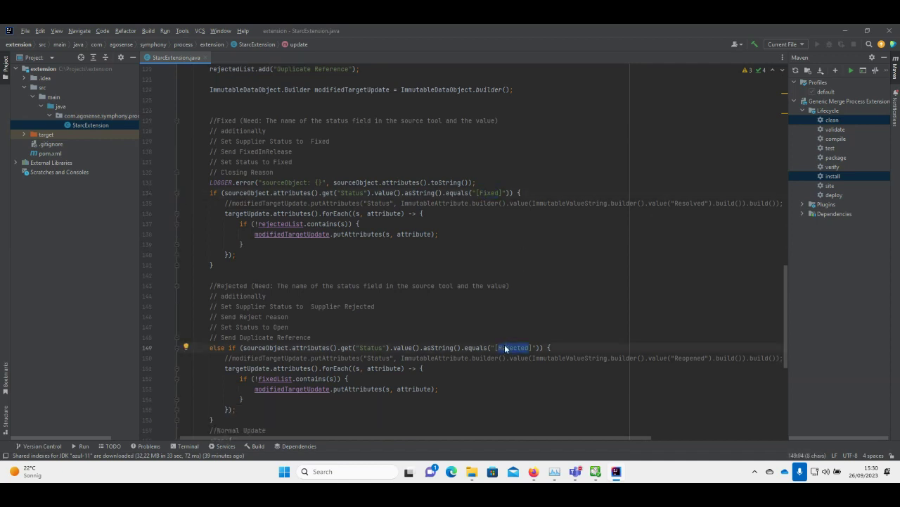
scroll(505, 347, "down", 5)
left_click_drag(321, 296, 417, 323)
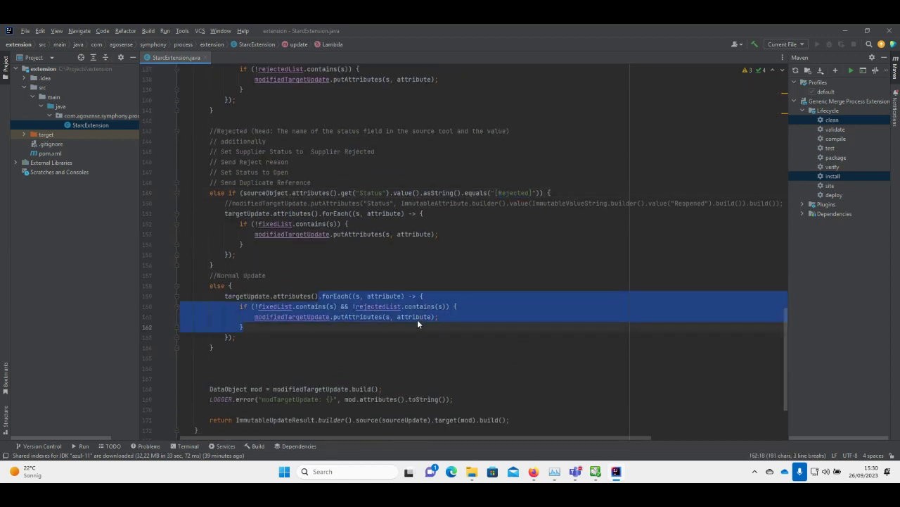
Examine how modifiedTargetUpdate is filled and which field names are added to fixedList and rejectedList in the update method
scroll(417, 323, "up", 10)
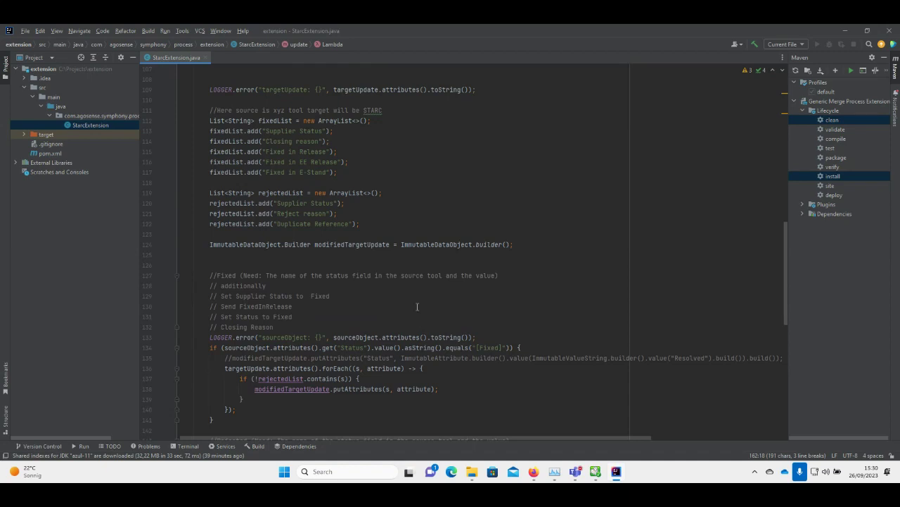
scroll(417, 306, "down", 4)
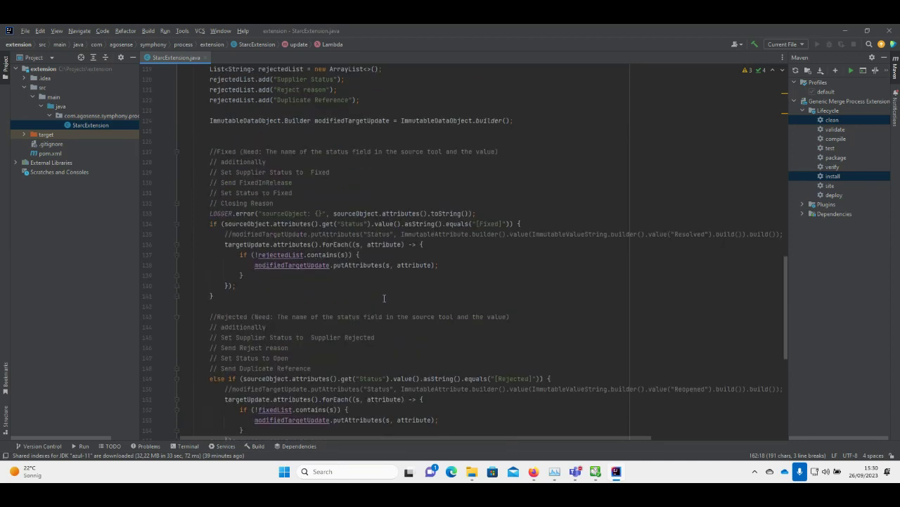
double_click(310, 265)
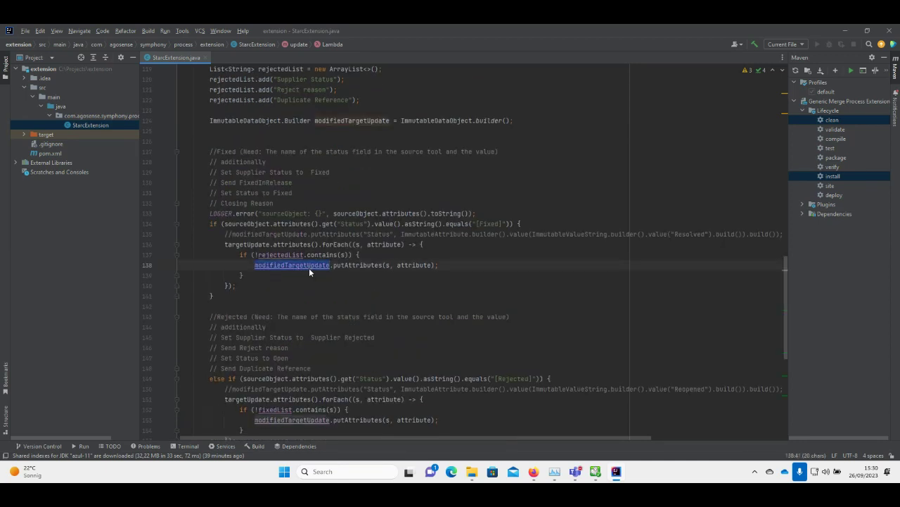
scroll(309, 267, "up", 5)
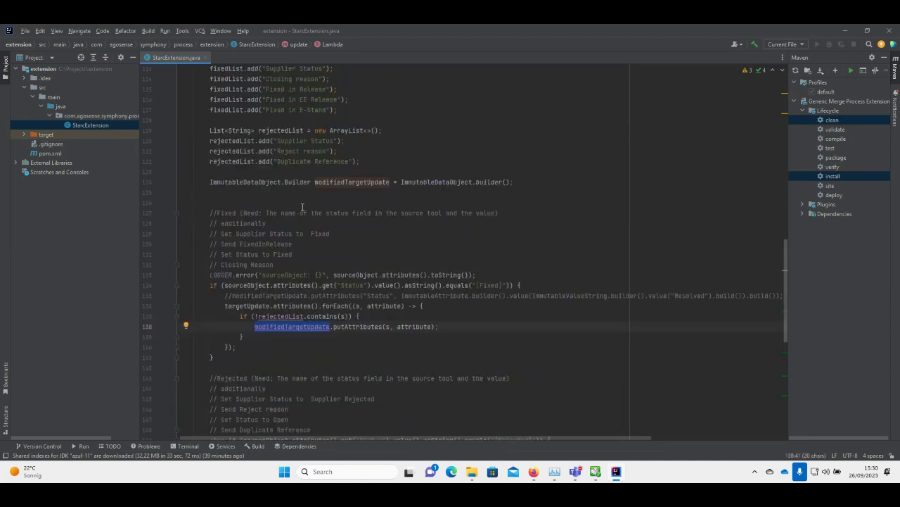
left_click_drag(268, 193, 310, 224)
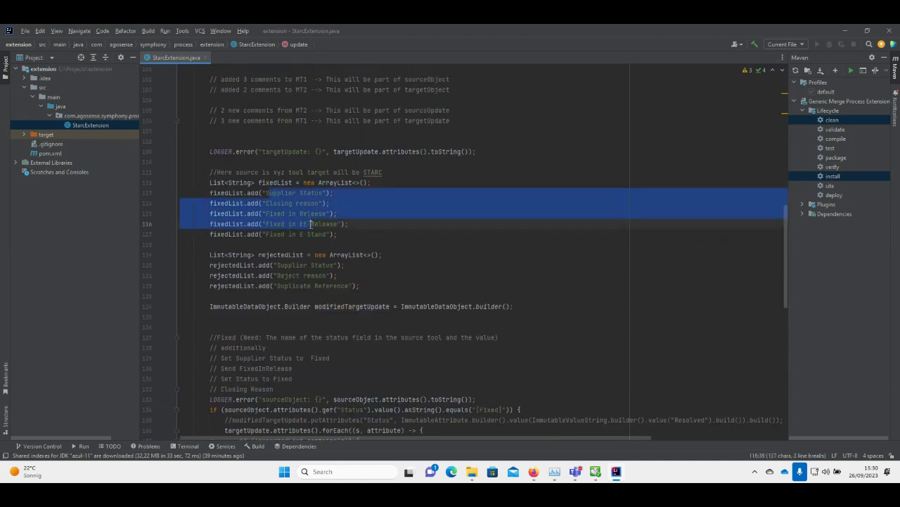
left_click_drag(273, 266, 329, 286)
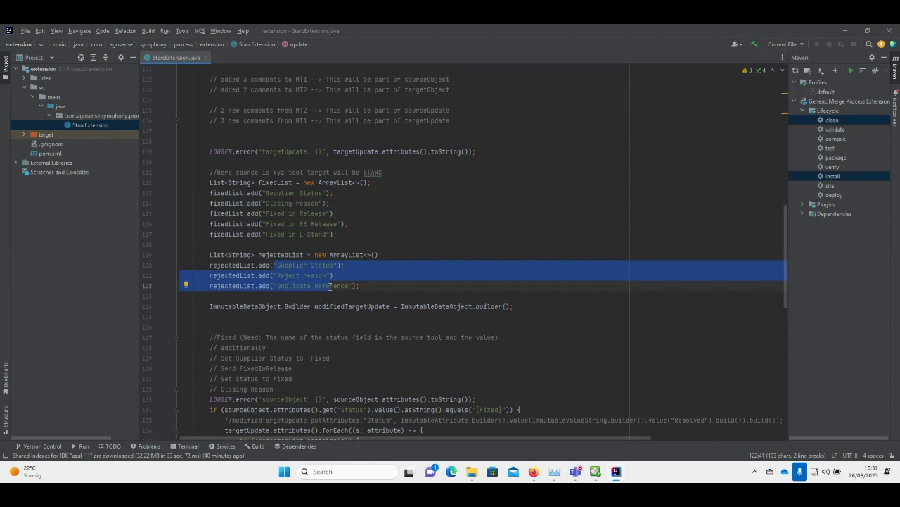
Inspect the Status field name and the Fixed and Rejected values compared in the update method's conditions
scroll(330, 285, "down", 4)
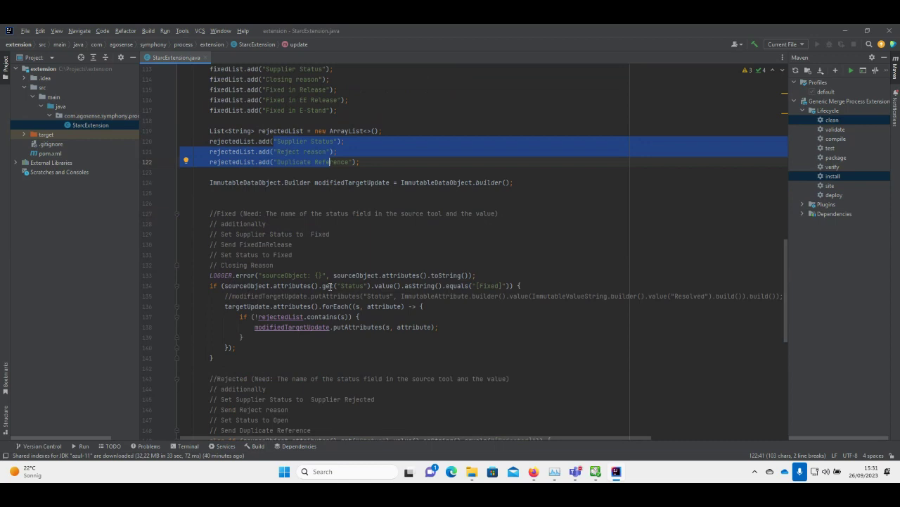
double_click(350, 285)
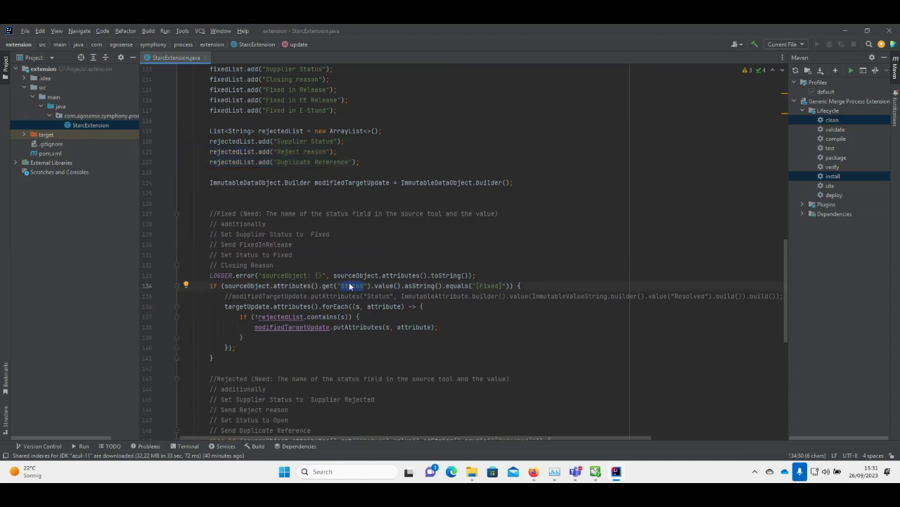
double_click(492, 285)
scroll(493, 285, "down", 5)
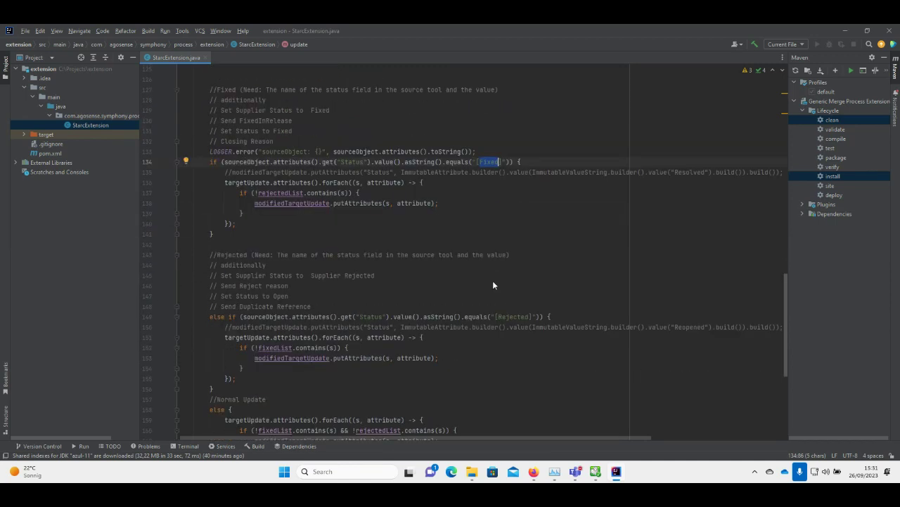
left_click(507, 316)
double_click(508, 315)
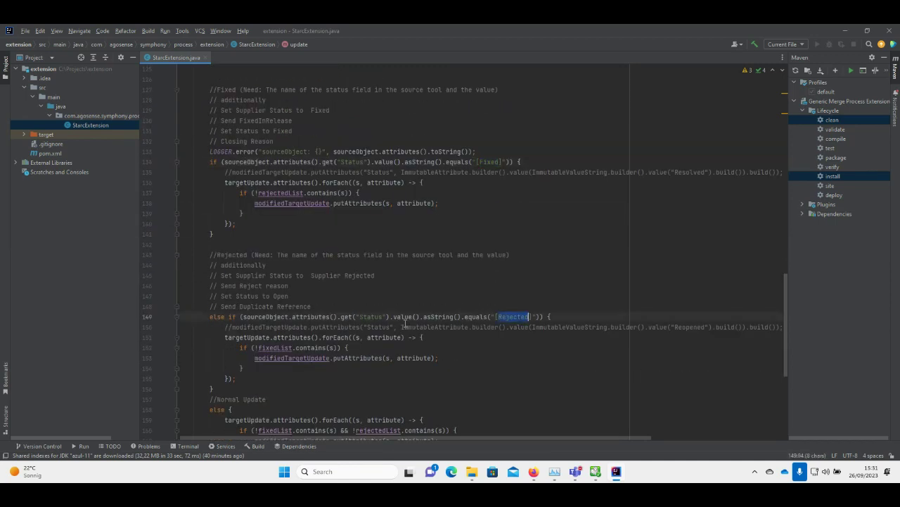
double_click(371, 317)
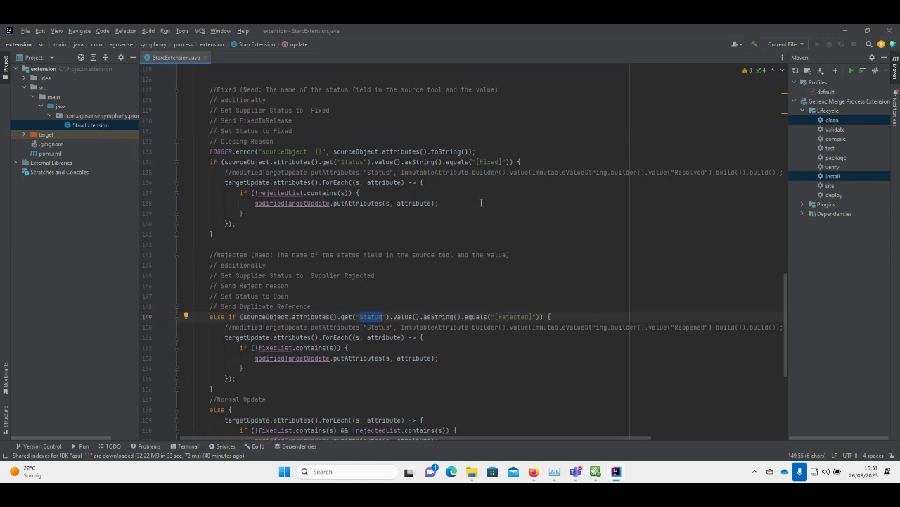
scroll(481, 202, "up", 5)
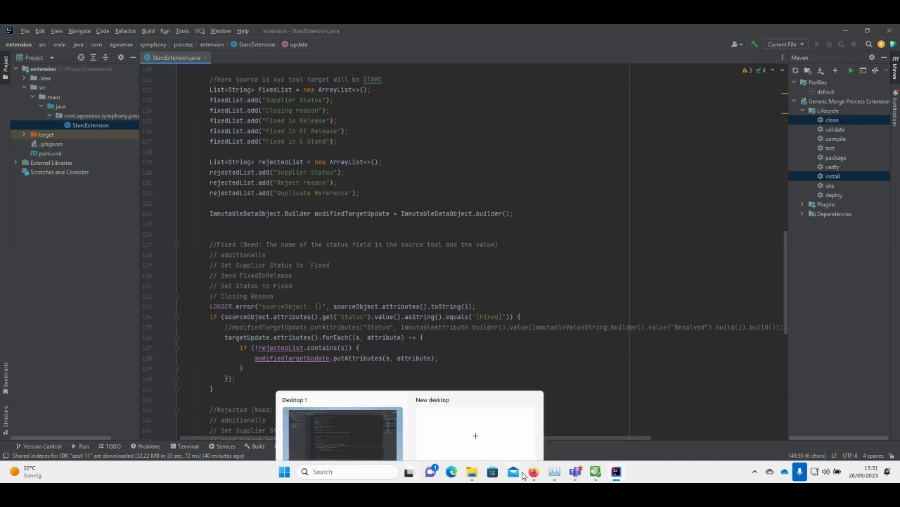
Switch to Firefox, examine the Sync Summary chart on the symphony dashboard, and open symphony Classic
mouse_move(539, 479)
left_click(533, 403)
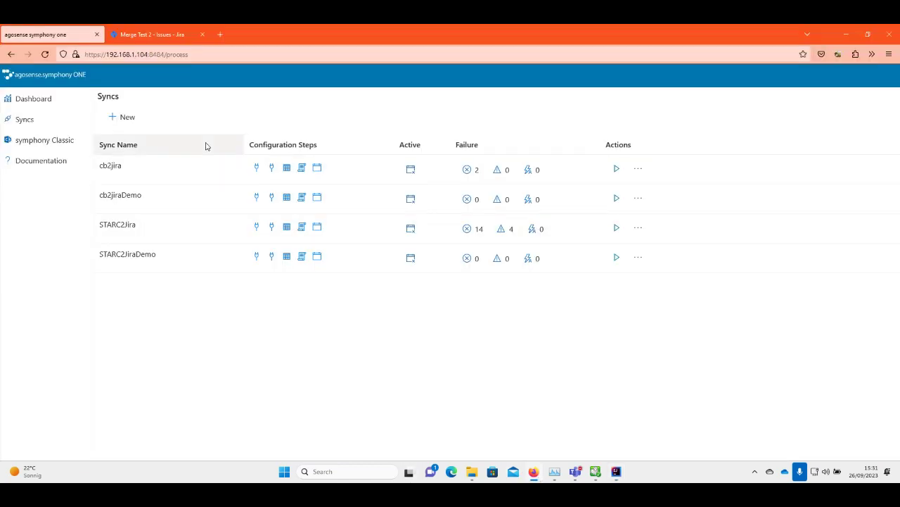
left_click(36, 103)
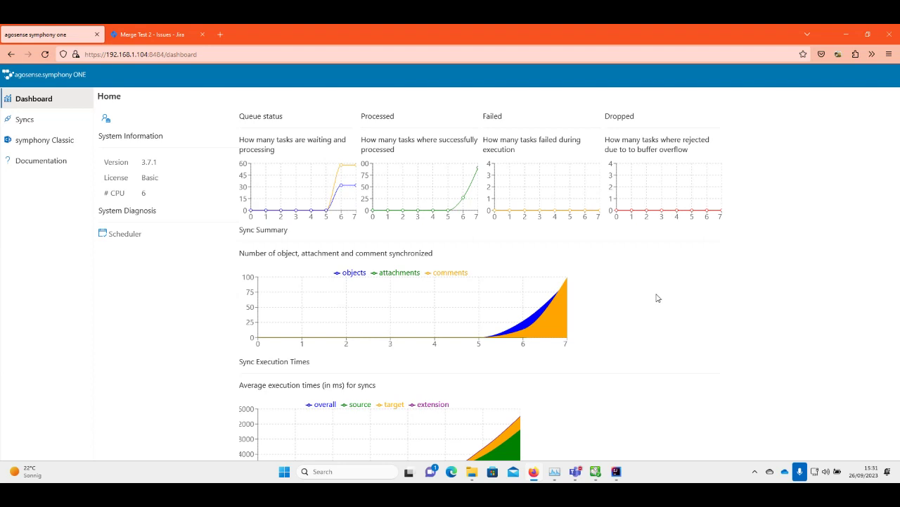
mouse_move(528, 325)
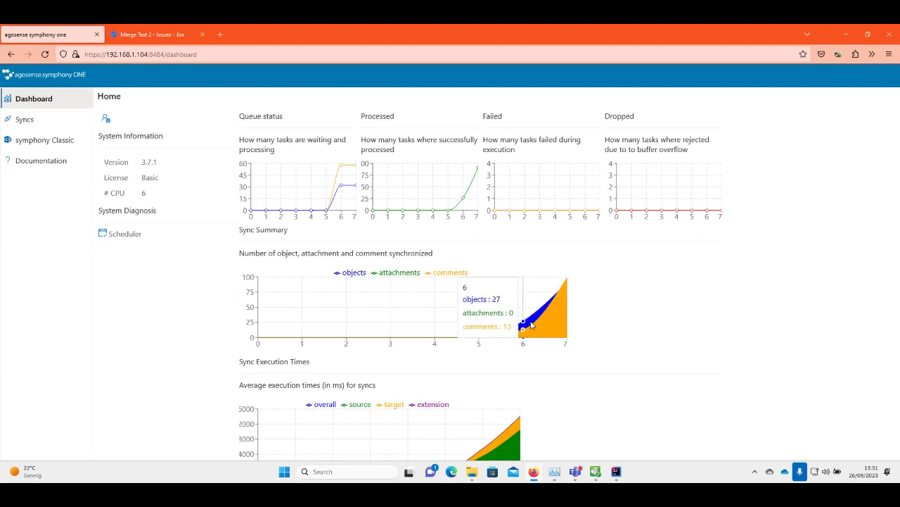
mouse_move(558, 313)
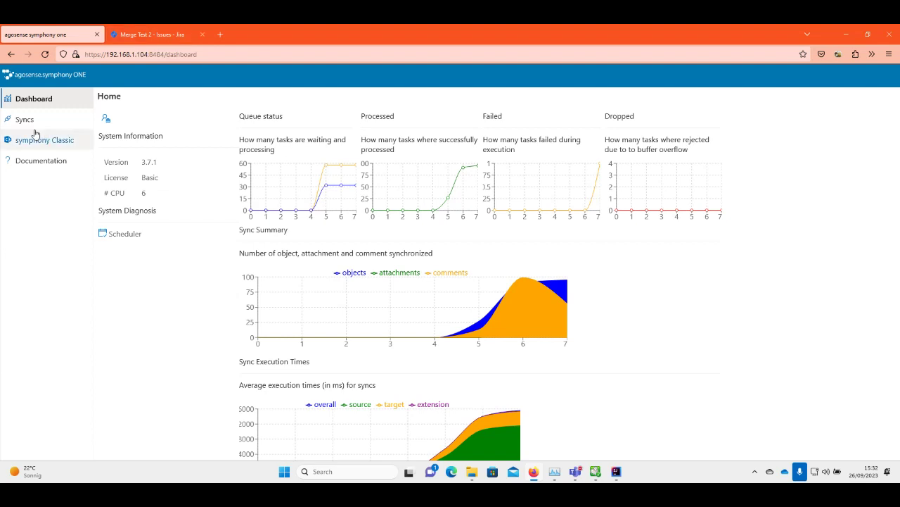
left_click(8, 135)
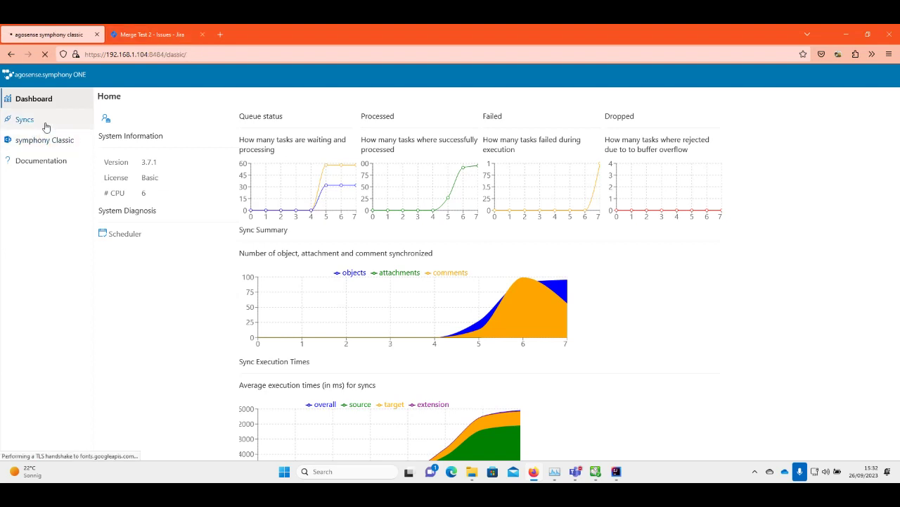
Reload the Merge Test 2 issues in Jira, inspect issue MT2-8752, and return to the issue list
left_click(140, 34)
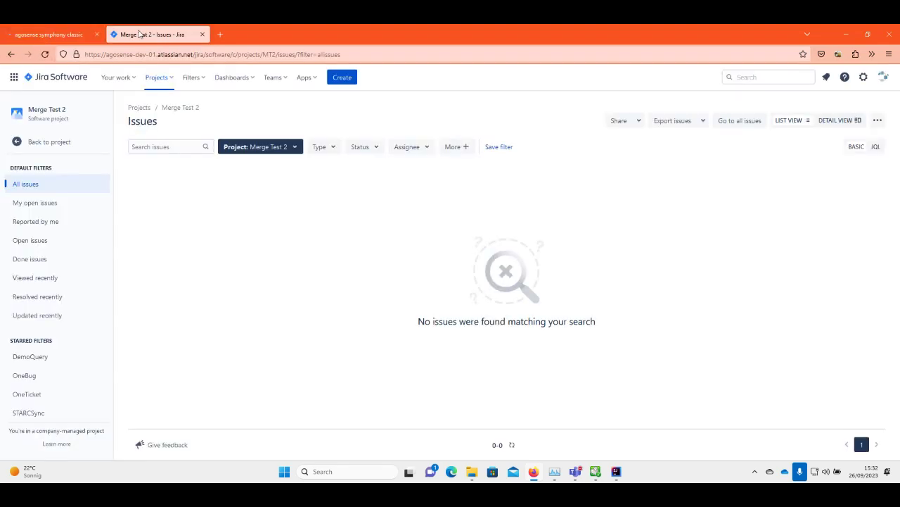
left_click(46, 56)
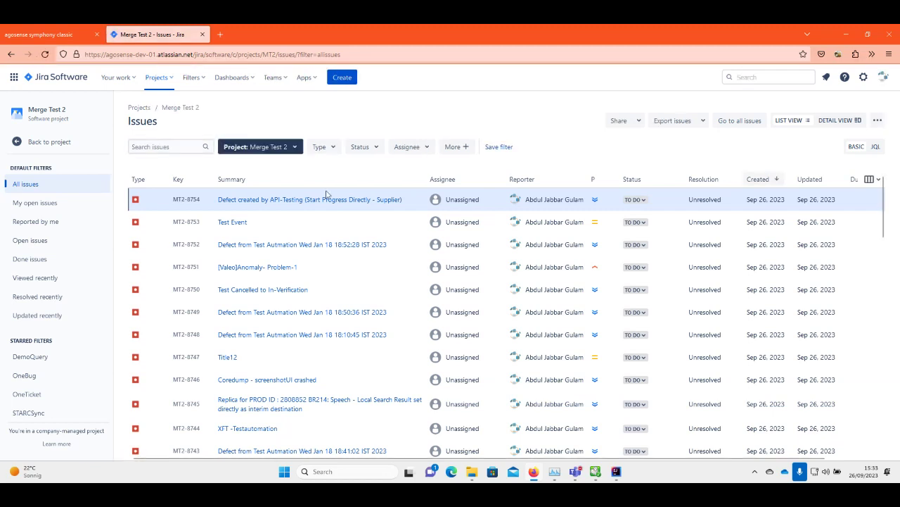
left_click(292, 246)
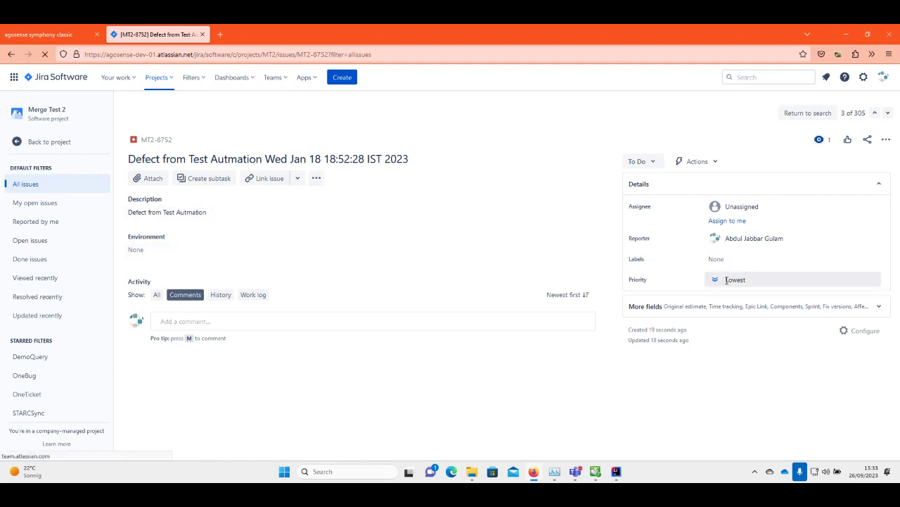
left_click(11, 53)
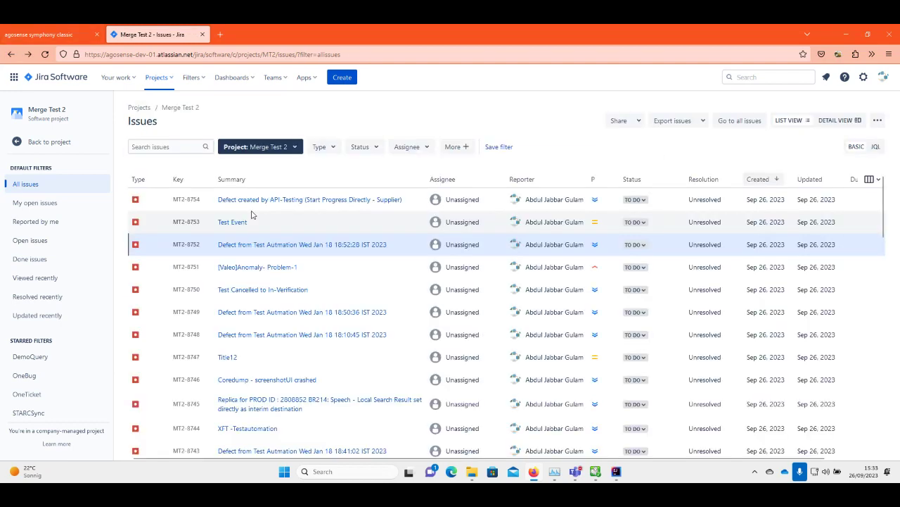
Check the rest of the Merge Test 2 issue list, refresh its results, and go back to symphony Classic
scroll(252, 214, "down", 10)
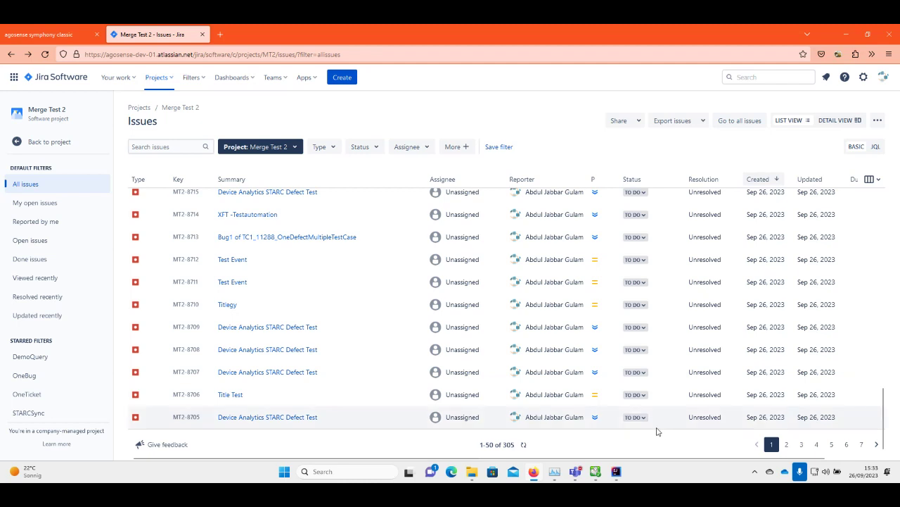
left_click(524, 444)
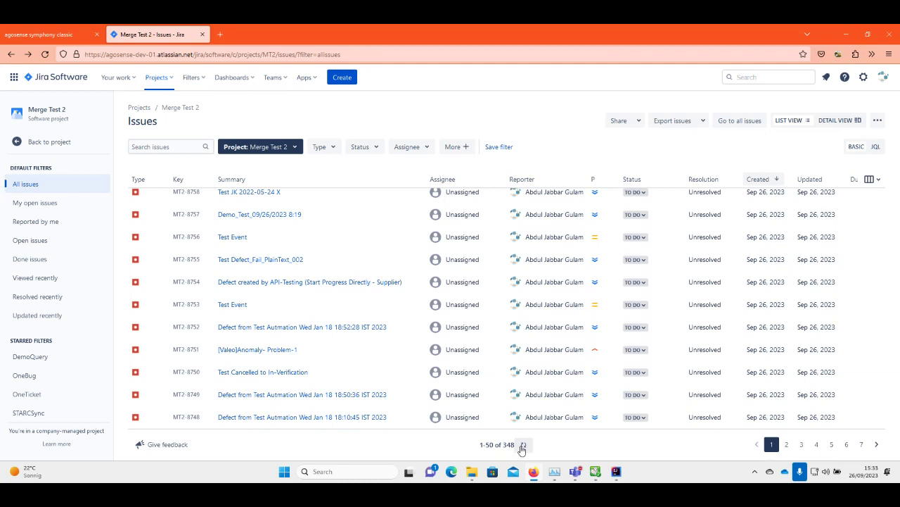
left_click(51, 36)
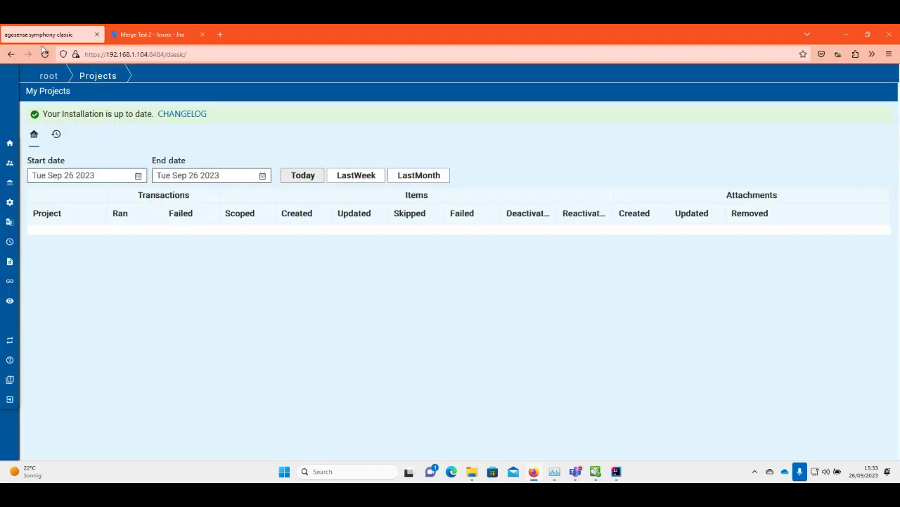
Return to the symphony ONE dashboard, then refresh the Merge Test 2 issue list in Jira
left_click(12, 56)
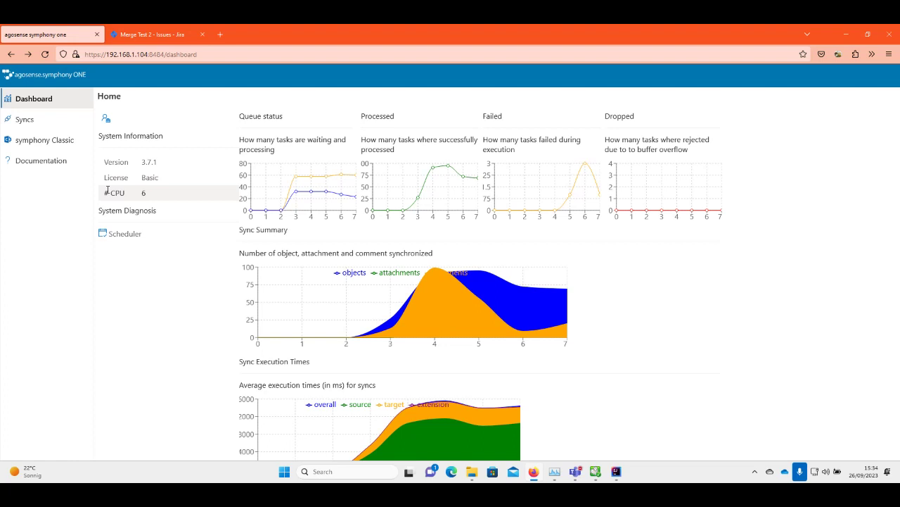
mouse_move(274, 280)
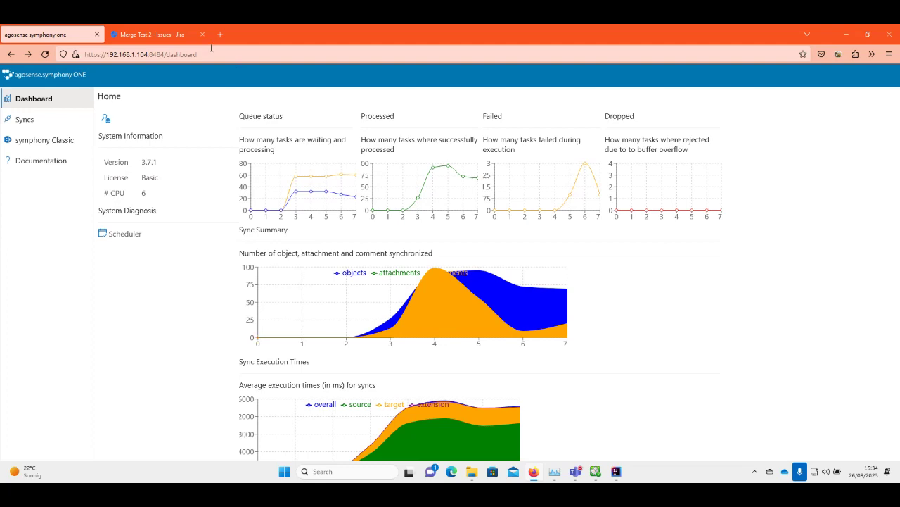
left_click(168, 35)
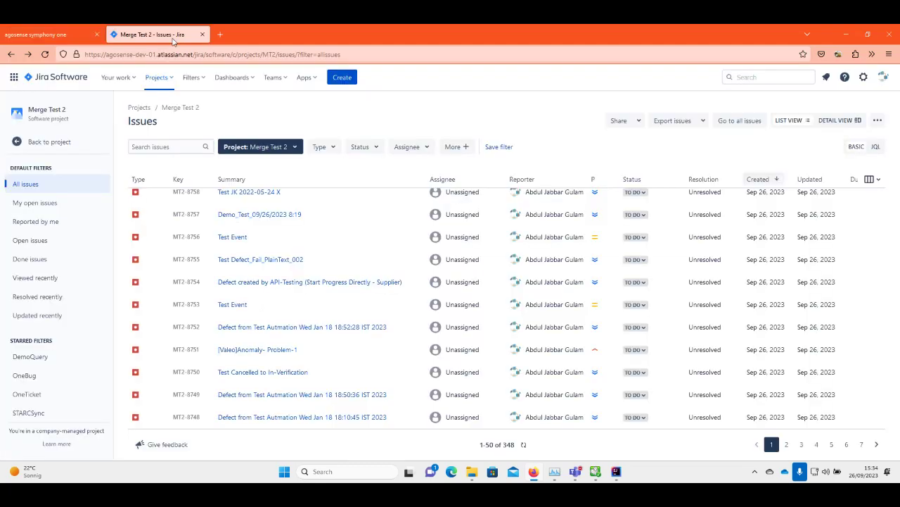
left_click(525, 445)
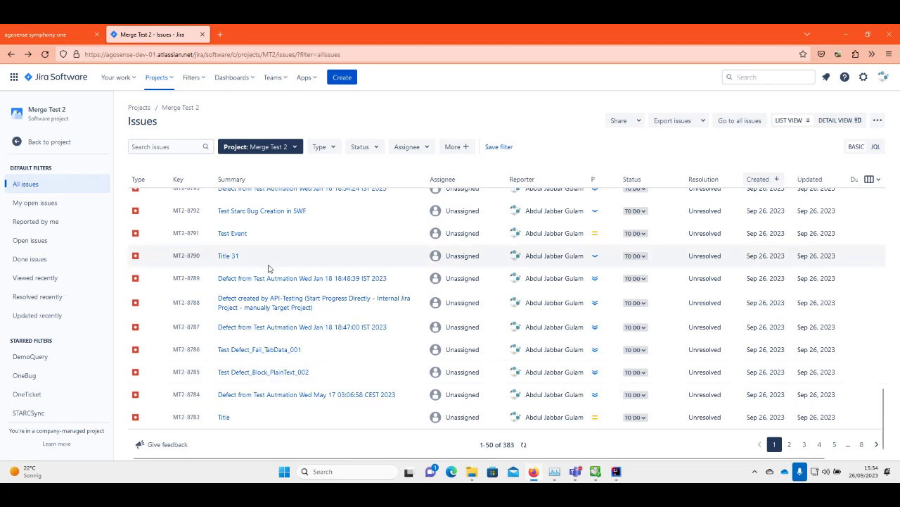
Examine the Sync Summary chart on the symphony ONE dashboard and open the list of syncs
left_click(43, 34)
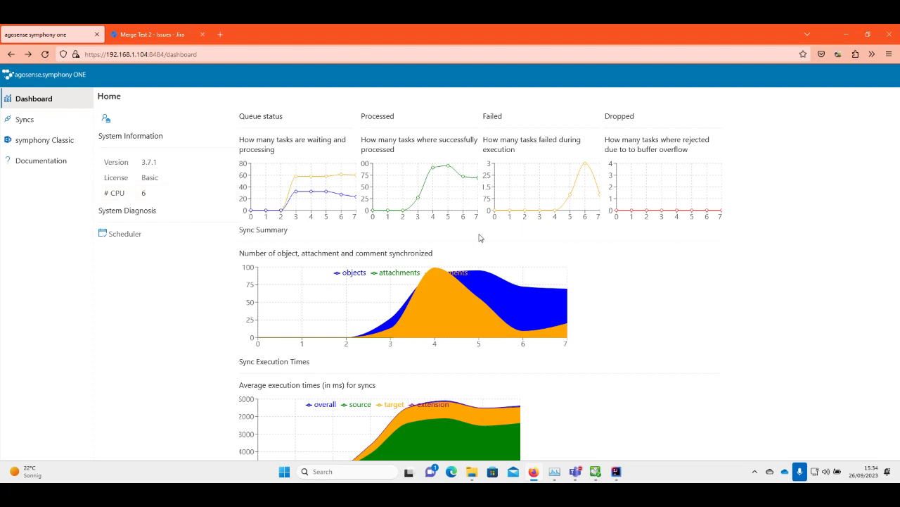
mouse_move(540, 310)
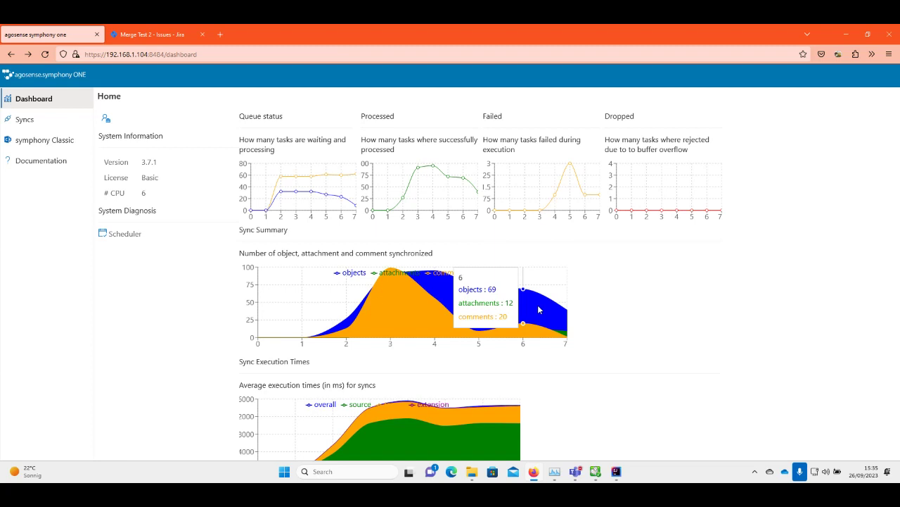
left_click(55, 129)
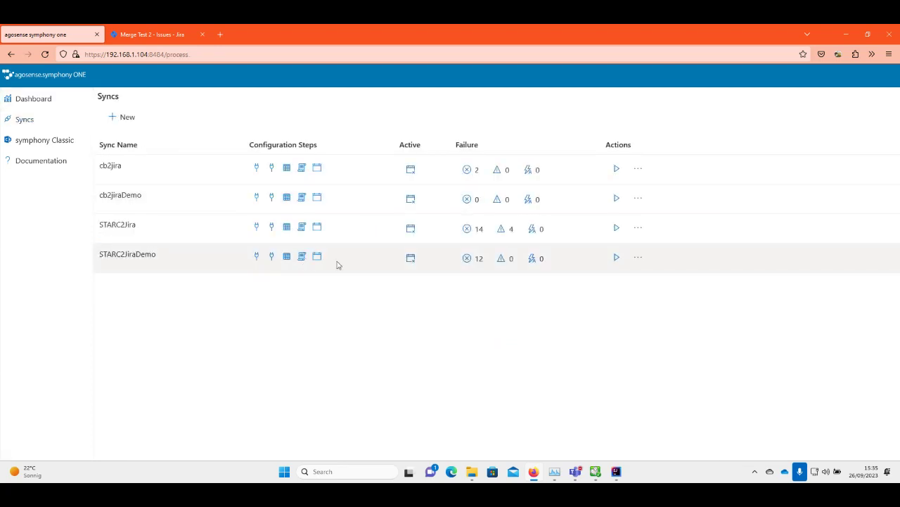
Switch to IntelliJ IDEA and review the Status field, Fixed value and update conditions in StarcExtension.java
left_click(615, 471)
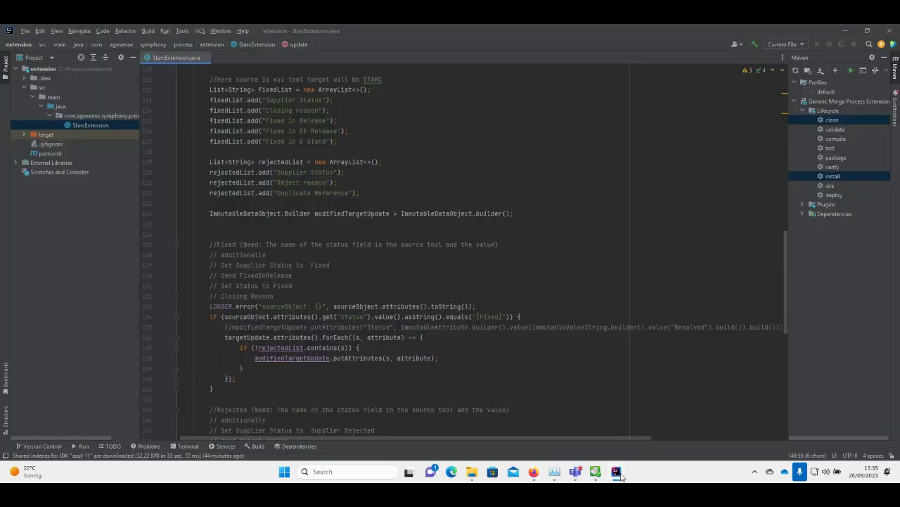
scroll(524, 200, "up", 10)
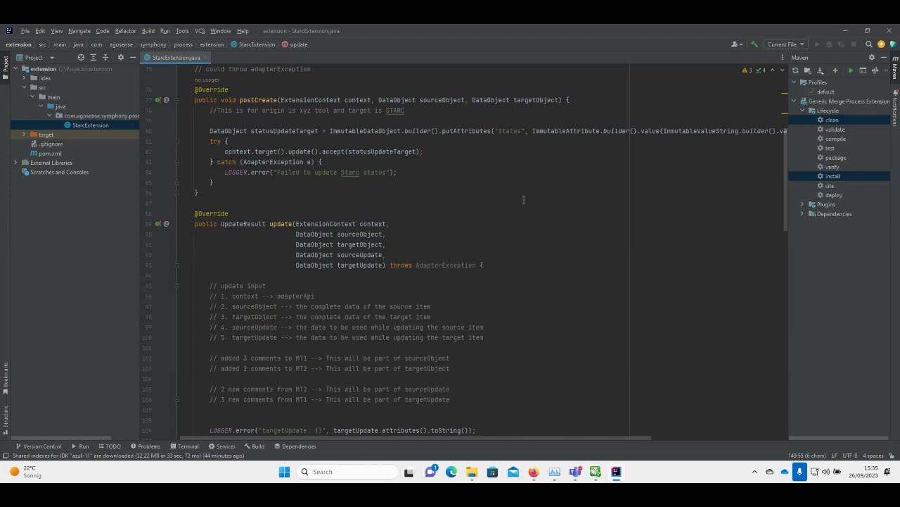
scroll(523, 200, "down", 6)
scroll(524, 200, "down", 6)
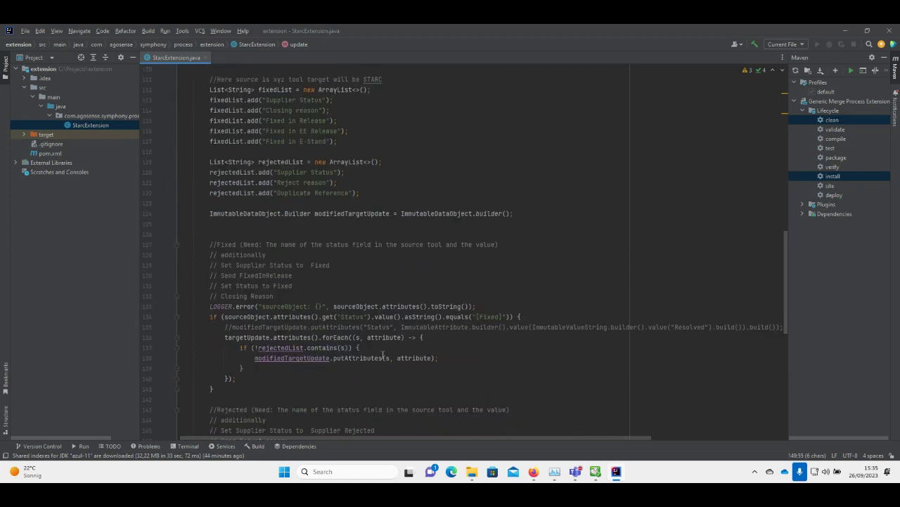
double_click(349, 317)
double_click(490, 317)
double_click(355, 318)
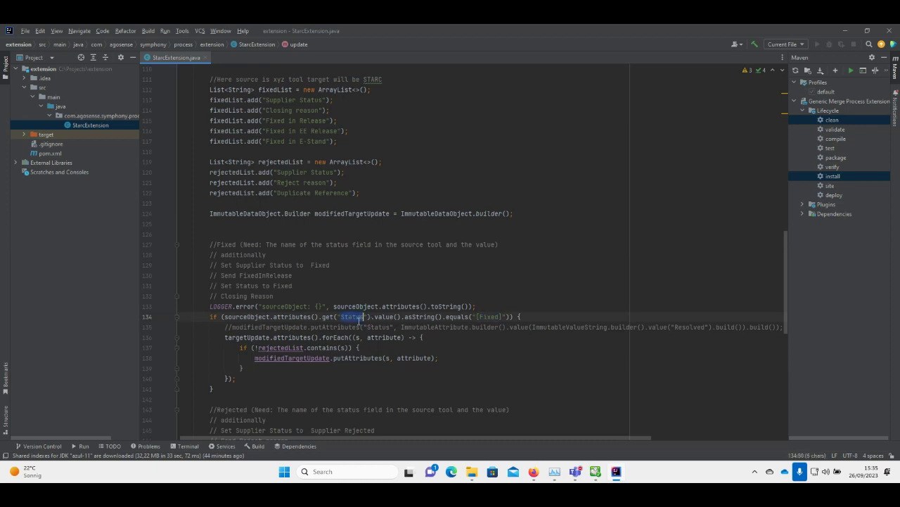
double_click(487, 317)
scroll(486, 316, "down", 7)
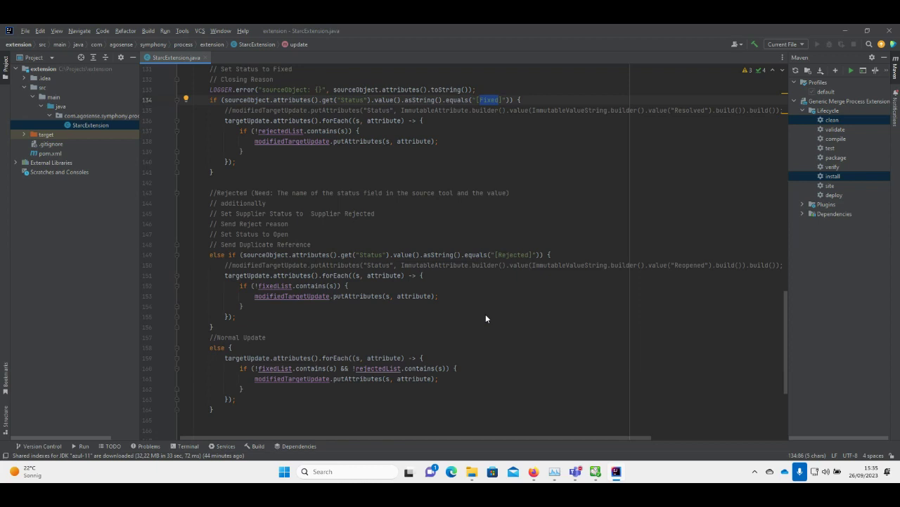
Switch to Firefox, open the STARC2JiraDemo failure report, and expand its list of errors
left_click(541, 472)
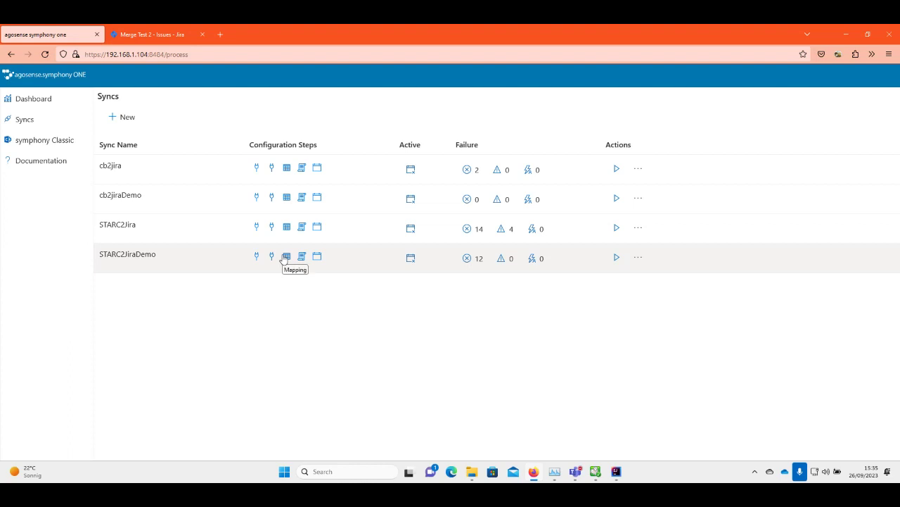
left_click(468, 258)
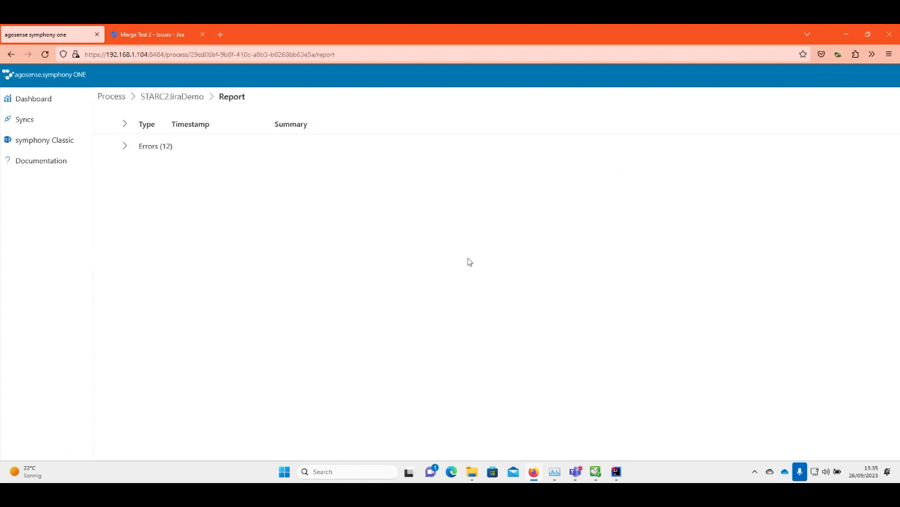
left_click(125, 145)
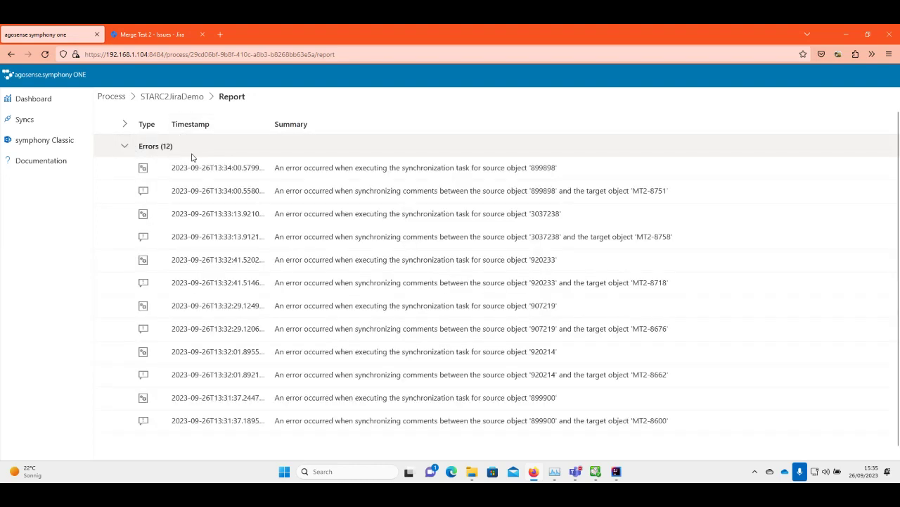
Open the task error for source object 899898 and inspect its sync name, source tool and target tool
left_click(274, 167)
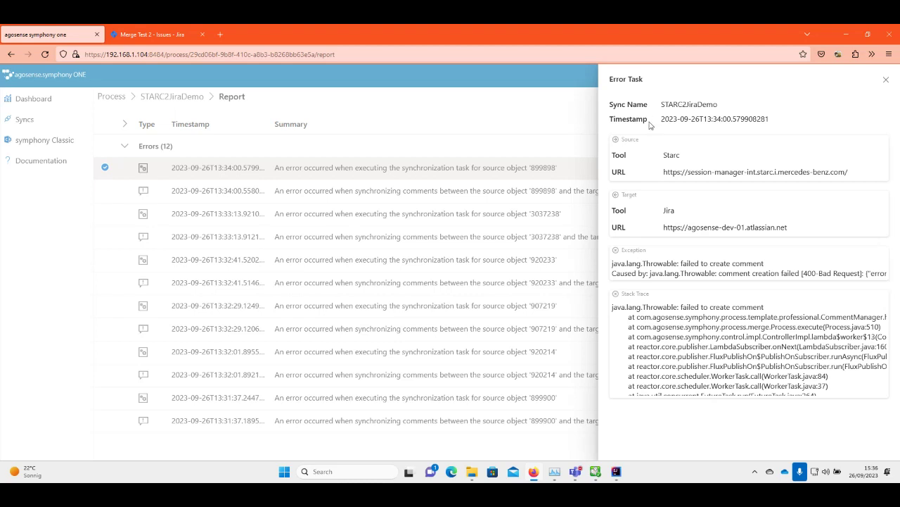
double_click(689, 104)
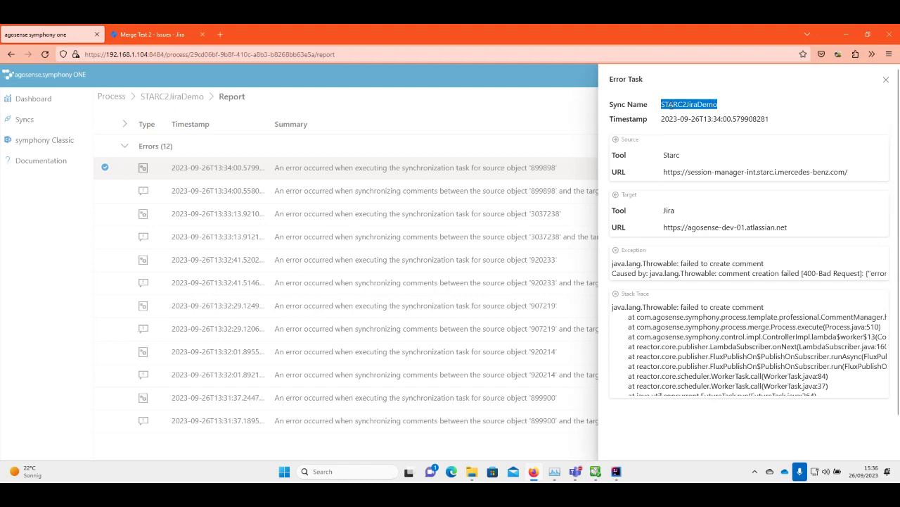
double_click(671, 154)
double_click(668, 209)
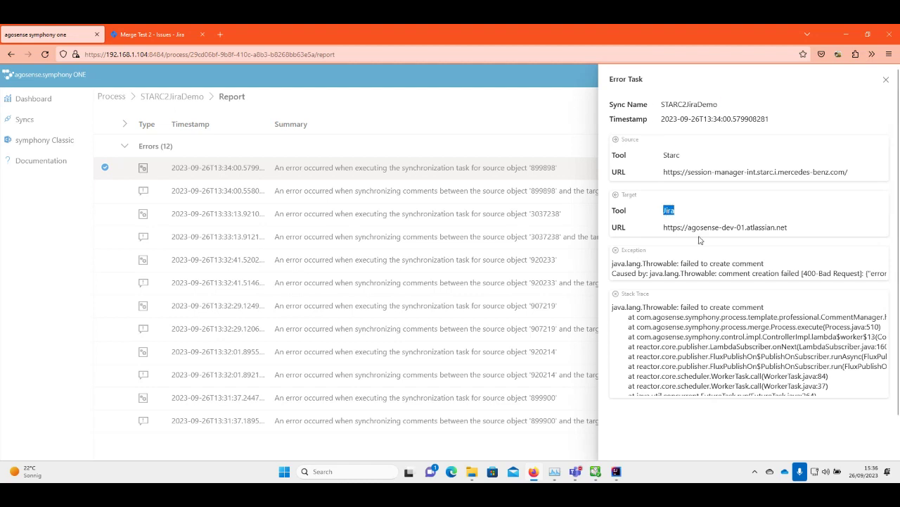
Read the full stack trace and exception message of the task error, then close its details
left_click_drag(702, 394, 800, 392)
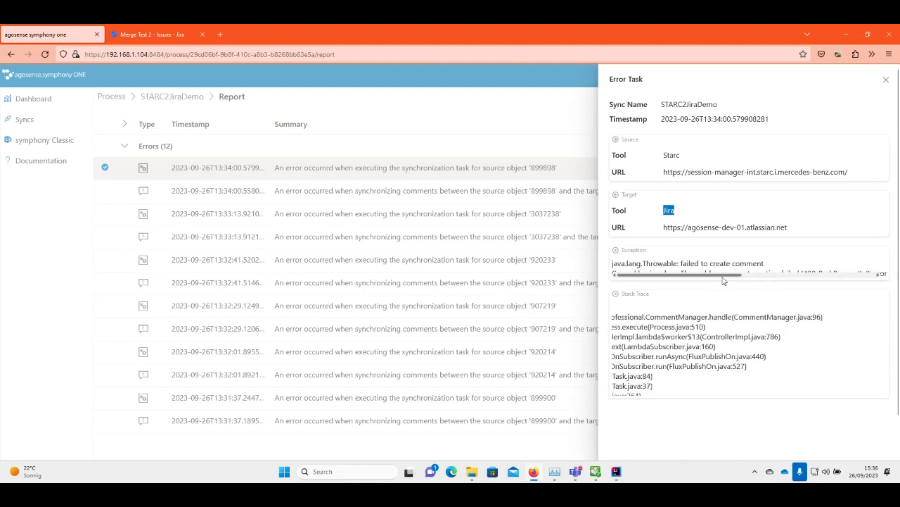
mouse_move(722, 275)
left_mouse_down()
mouse_move(793, 284)
mouse_move(785, 280)
mouse_move(828, 268)
left_mouse_up()
left_click(827, 271)
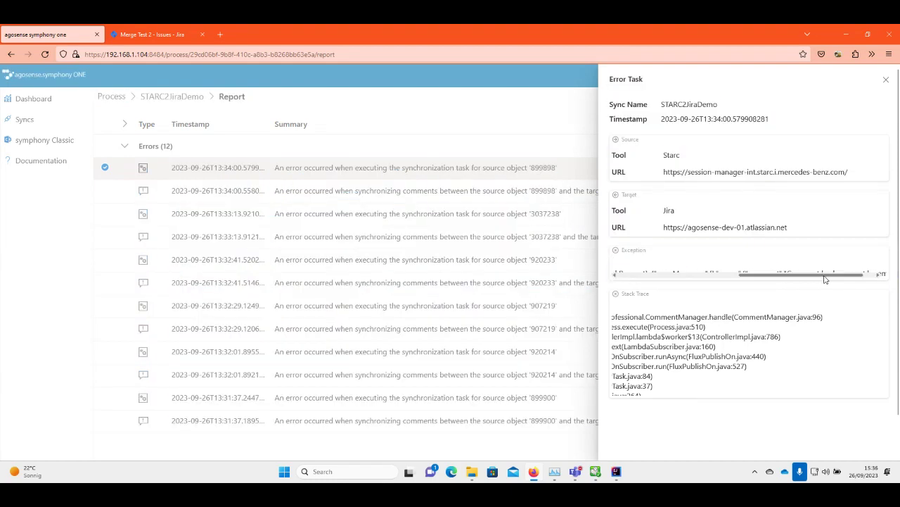
scroll(848, 261, "right", 2)
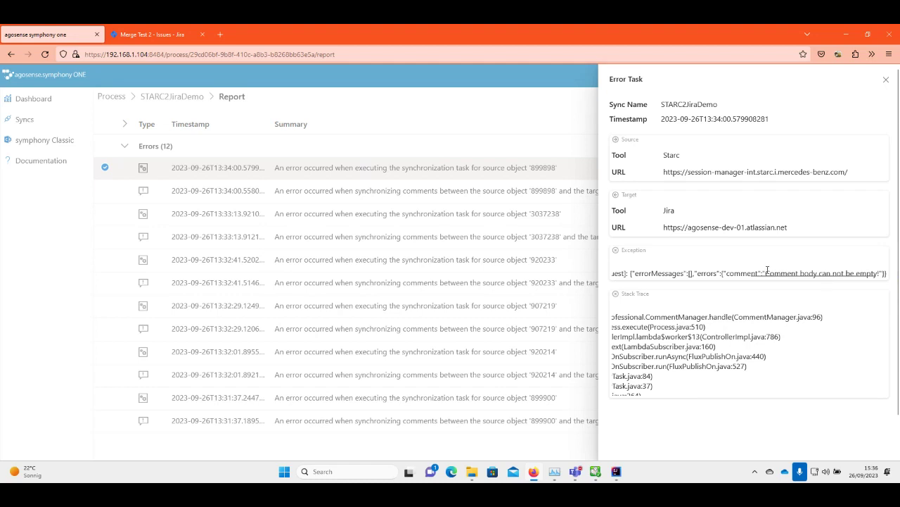
left_click_drag(765, 273, 874, 270)
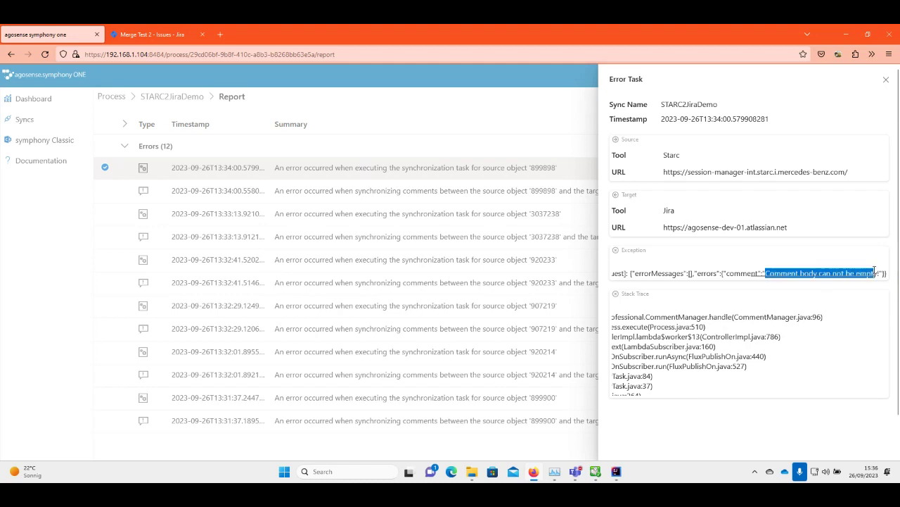
left_click(885, 80)
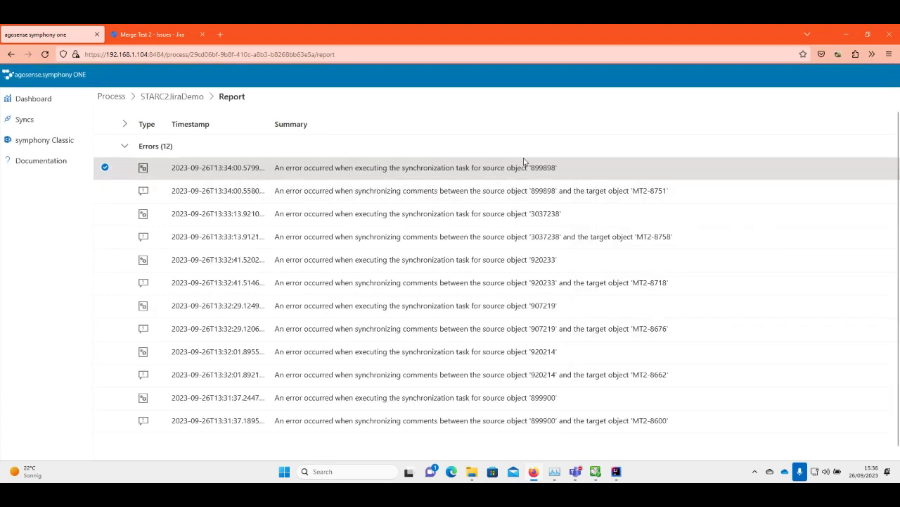
Inspect the comment synchronization error between source object 899898 and MT2-8751, then return to the list of syncs
left_click_drag(530, 166, 553, 167)
left_click(531, 190)
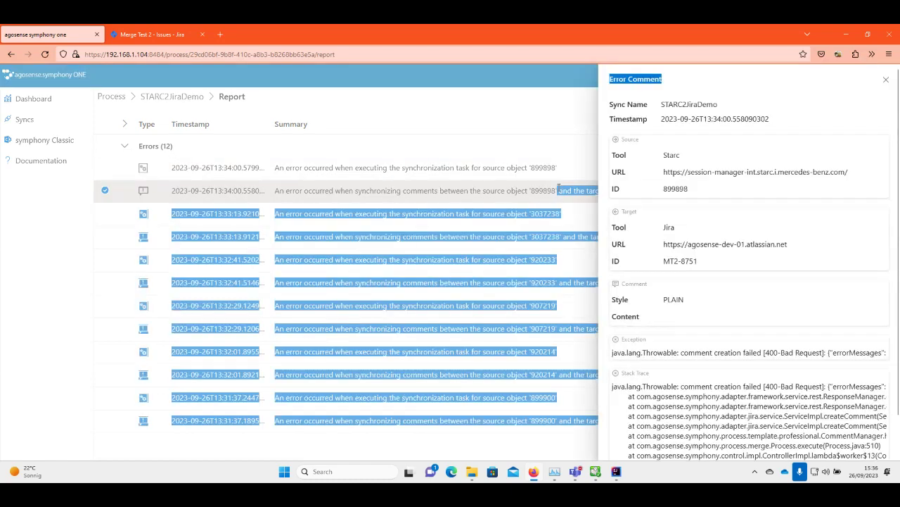
left_click(531, 190)
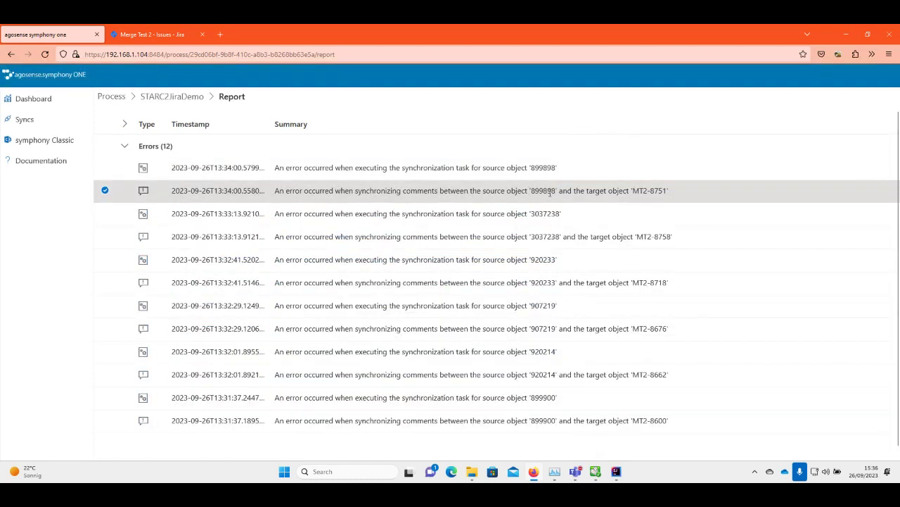
left_click_drag(631, 191, 662, 190)
left_click(662, 191)
left_click(256, 168)
left_click(234, 189)
left_click(232, 191)
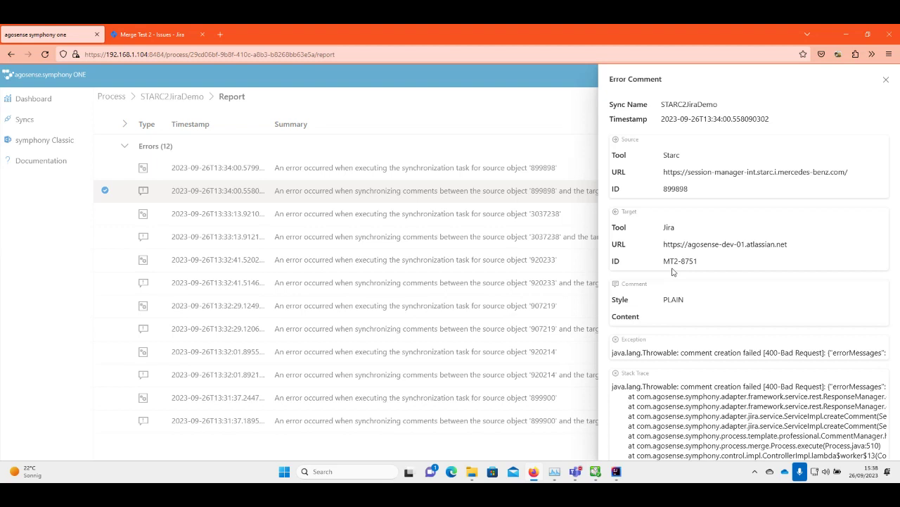
left_click(886, 81)
left_click(113, 97)
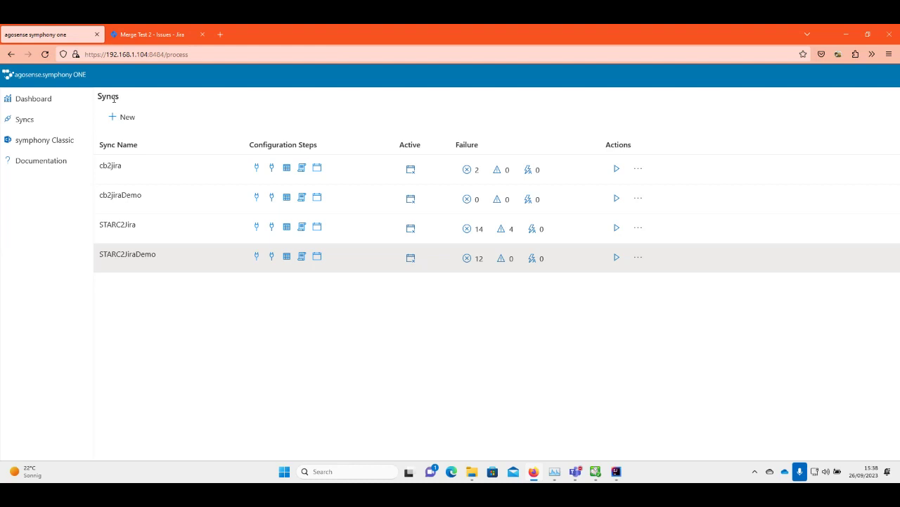
Return to the Jira issue list, then switch to the Microsoft Teams live event and stop sharing the screen
left_click(158, 35)
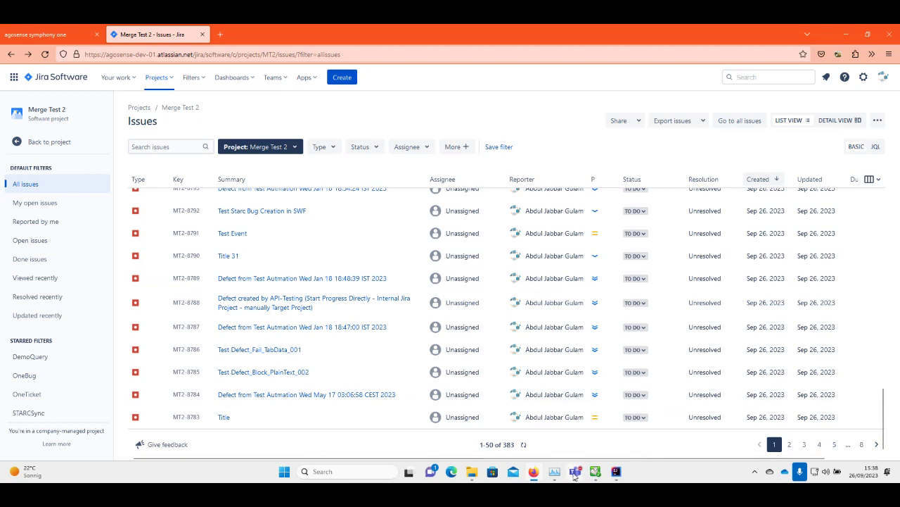
mouse_move(582, 468)
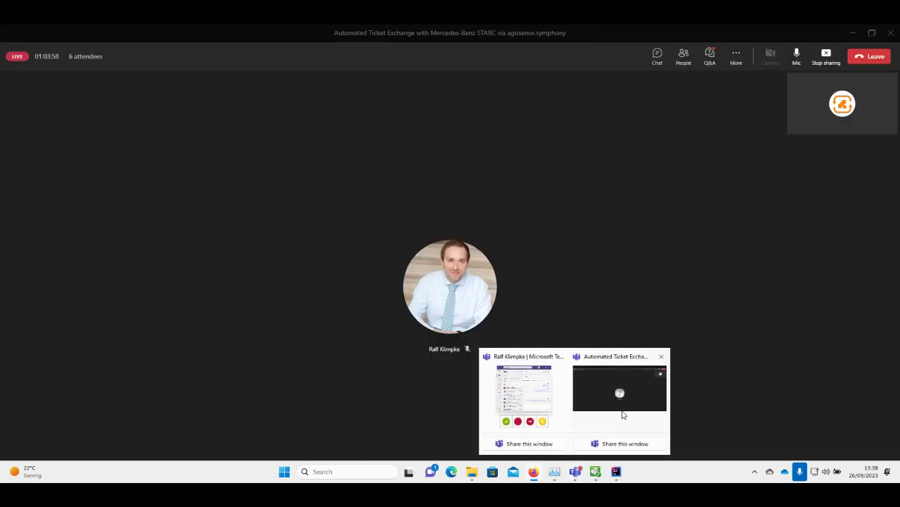
left_click(623, 415)
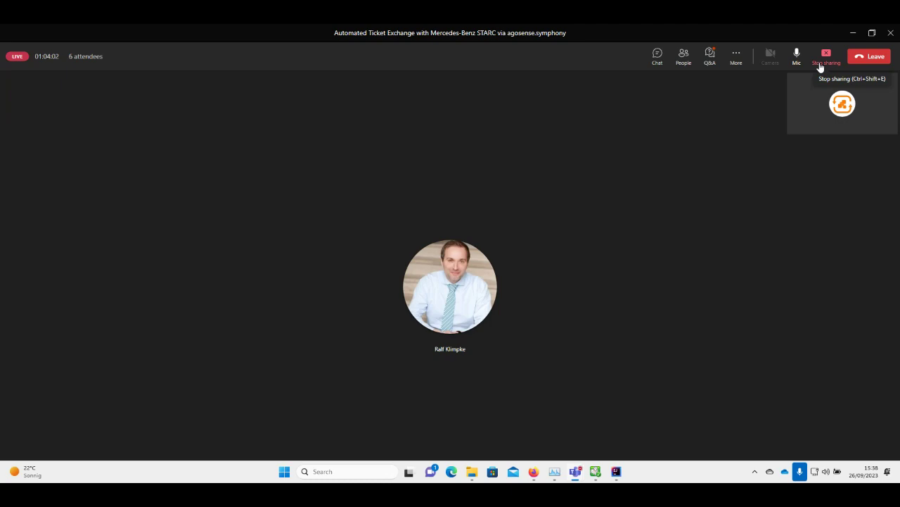
left_click(820, 67)
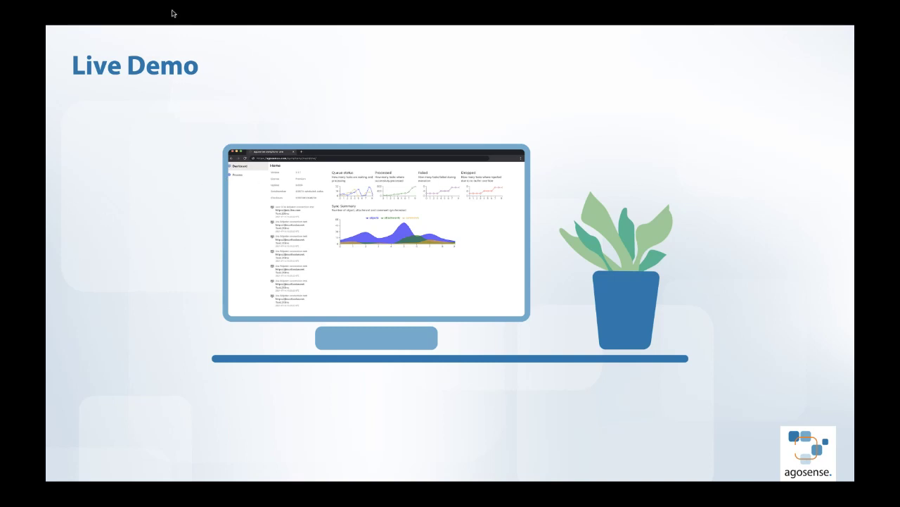
key("Right")
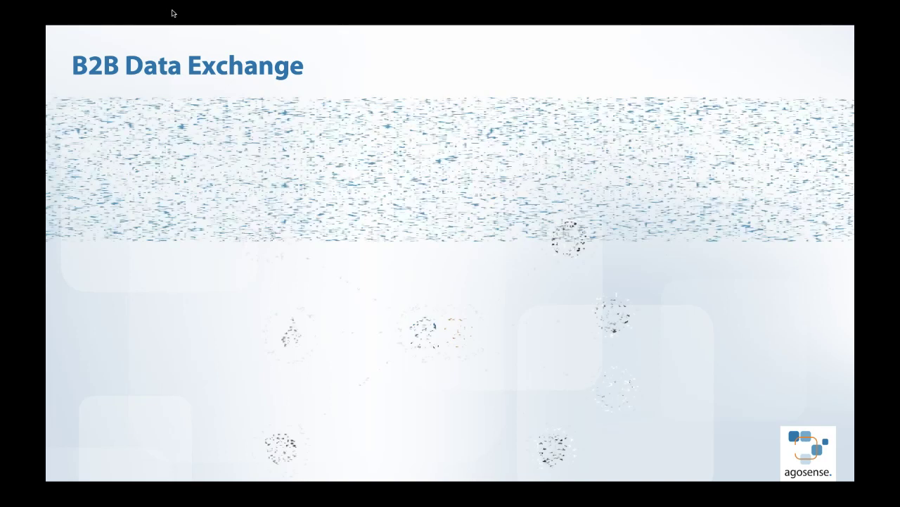
key("Right")
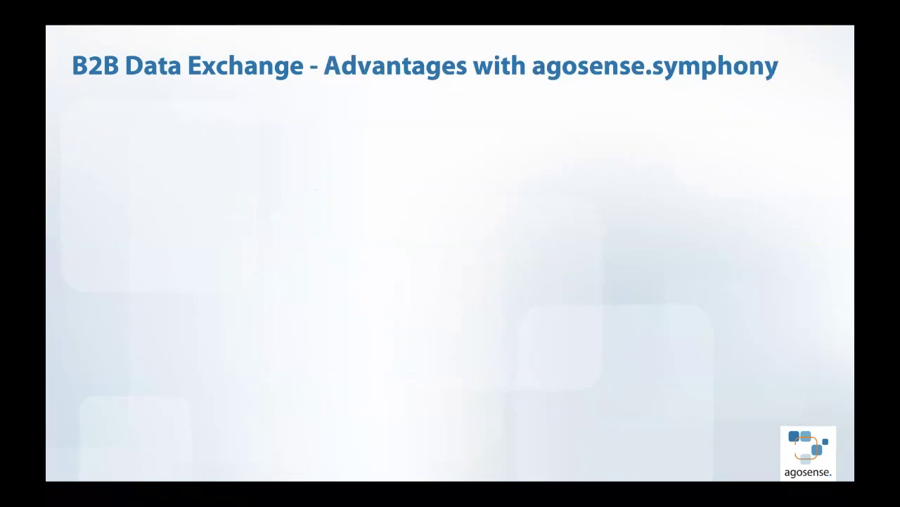